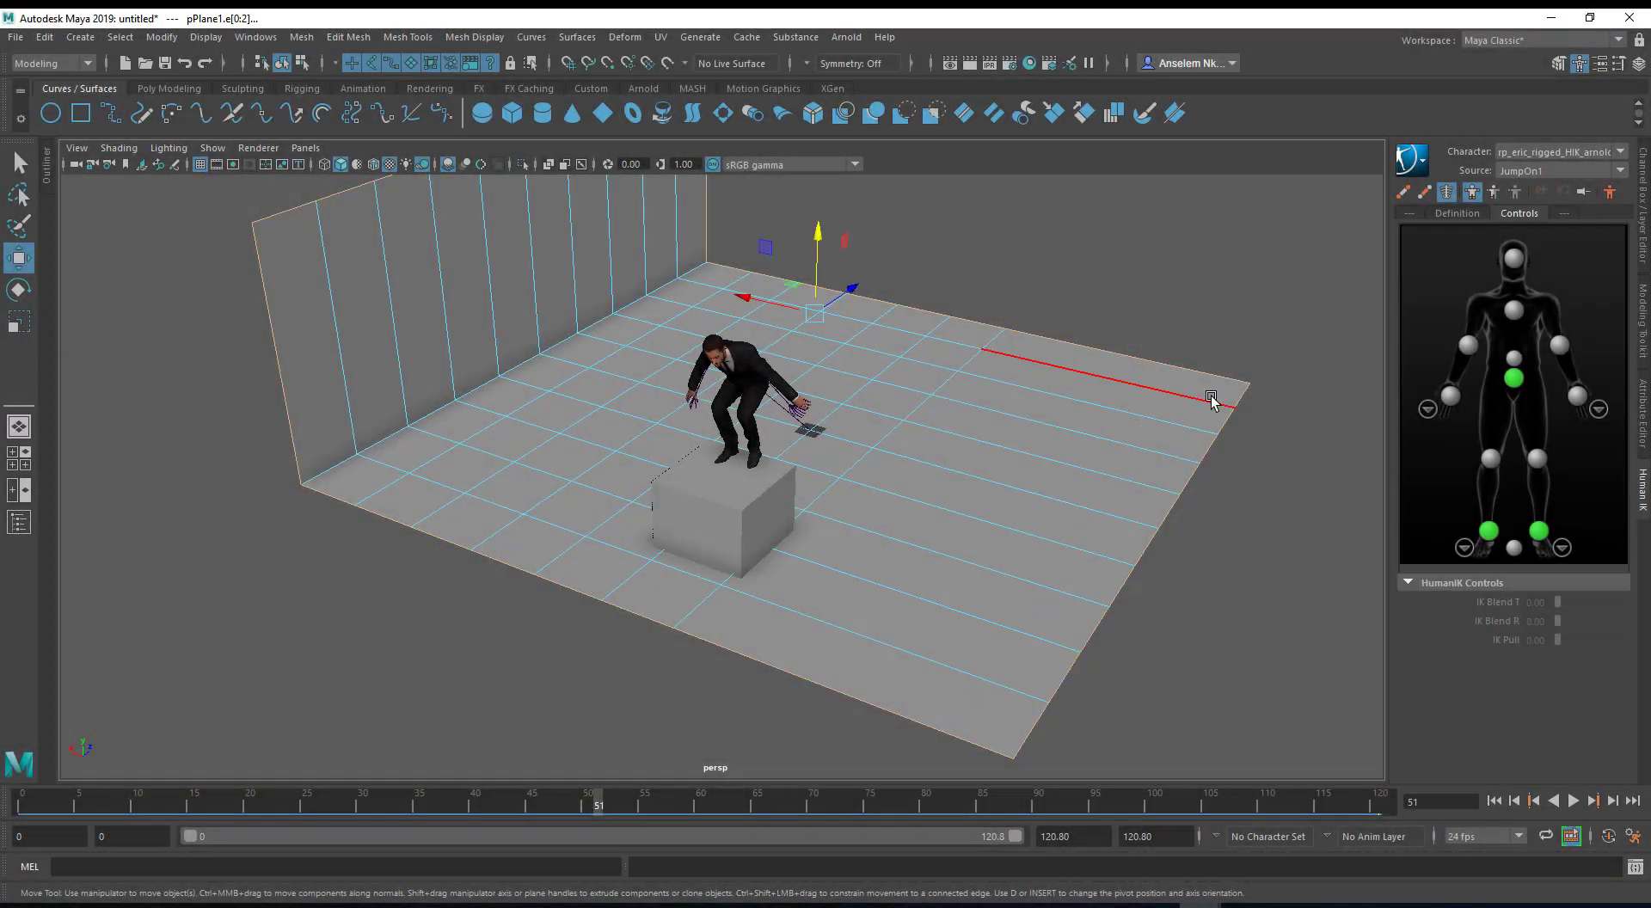
Narrow the floor plane by moving its outer side edges inward towards the box under the character.
{"action": "left_click", "coordinate": [1241, 396]}
{"action": "double_click", "coordinate": [1026, 734], "text": "shift"}
{"action": "left_click_drag", "start_coordinate": [1085, 506], "coordinate": [855, 430]}
{"action": "left_click_drag", "start_coordinate": [860, 551], "coordinate": [847, 632], "text": "alt"}
Delete the row of floor faces along the open front edge beside the box.
{"action": "right_click_drag", "start_coordinate": [855, 446], "coordinate": [878, 495]}
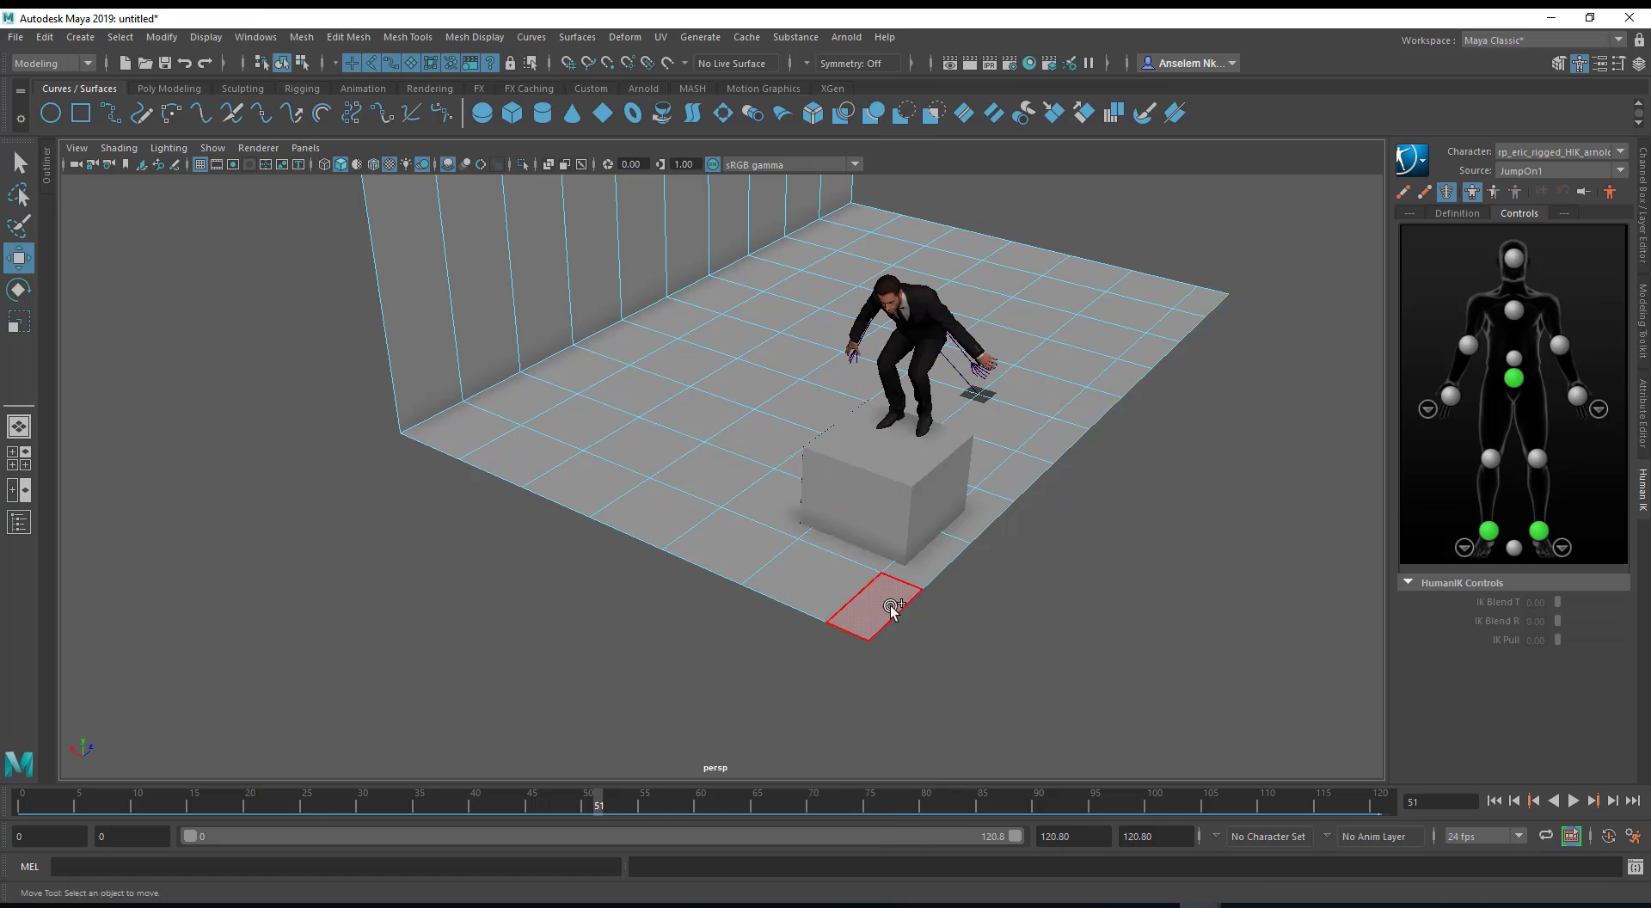
{"action": "left_click_drag", "start_coordinate": [528, 453], "coordinate": [617, 516], "text": "alt"}
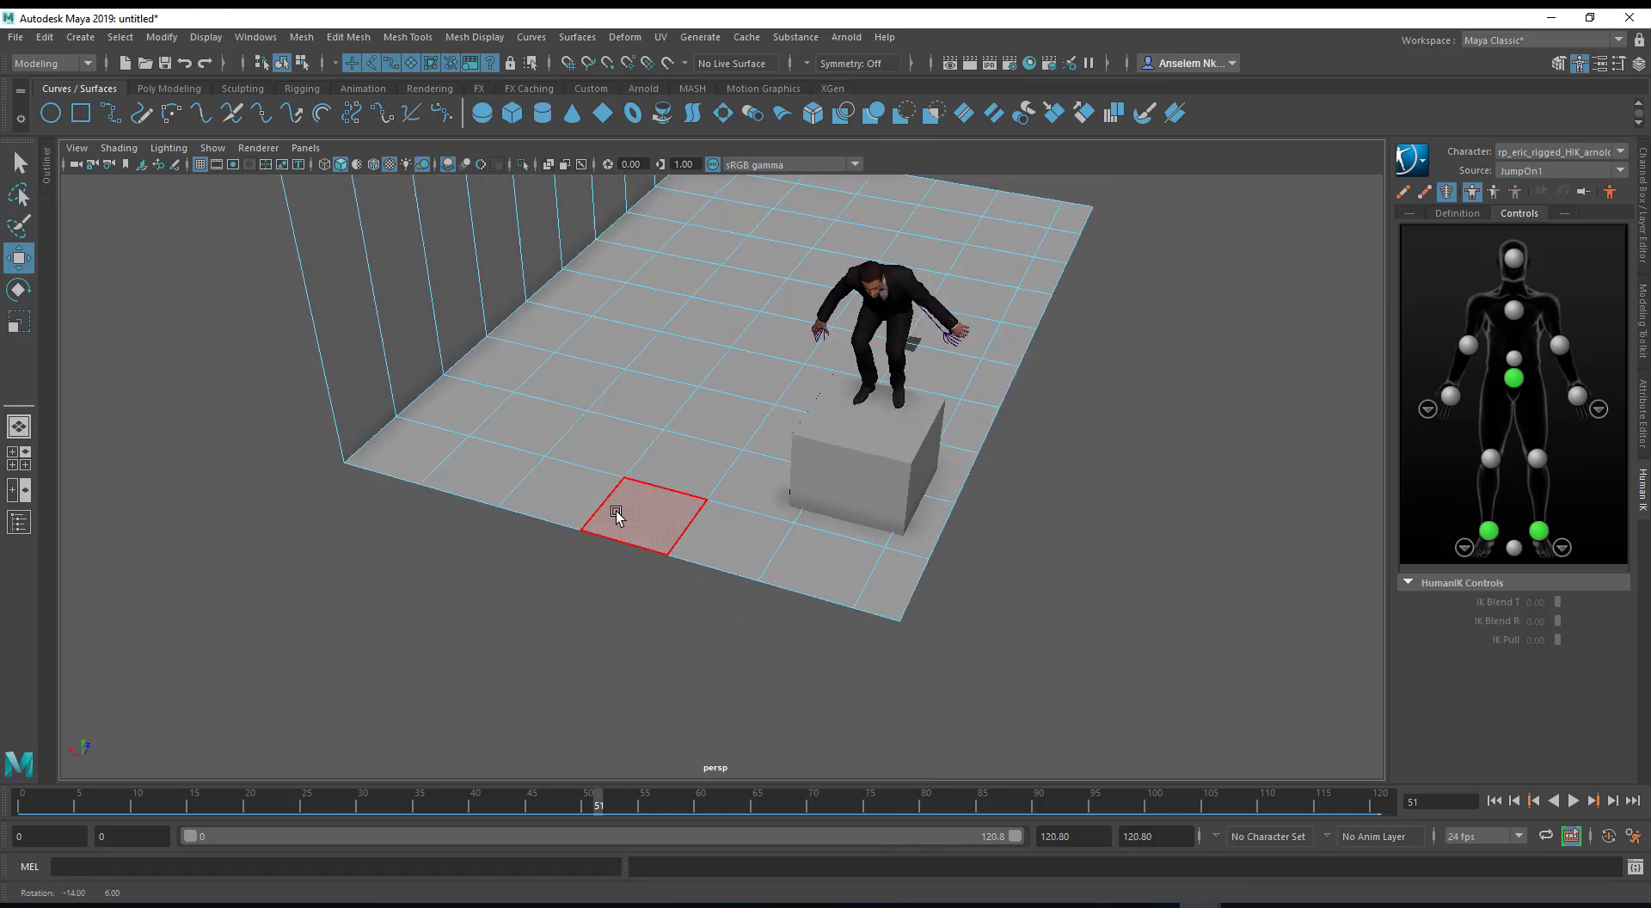
{"action": "left_click_drag", "start_coordinate": [395, 450], "coordinate": [886, 585]}
{"action": "key", "text": "Delete"}
Extrude the side wall's end face across the cleared strip to form a thick second wall facing the character.
{"action": "left_click", "coordinate": [341, 352]}
{"action": "middle_click_drag", "start_coordinate": [493, 585], "coordinate": [505, 612], "text": "alt"}
{"action": "scroll", "coordinate": [516, 602], "scroll_direction": "down", "scroll_amount": 3}
{"action": "left_click_drag", "start_coordinate": [415, 376], "coordinate": [612, 470], "text": "shift"}
{"action": "left_click_drag", "start_coordinate": [757, 516], "coordinate": [680, 318], "text": "alt"}
{"action": "right_click_drag", "start_coordinate": [796, 342], "coordinate": [828, 349]}
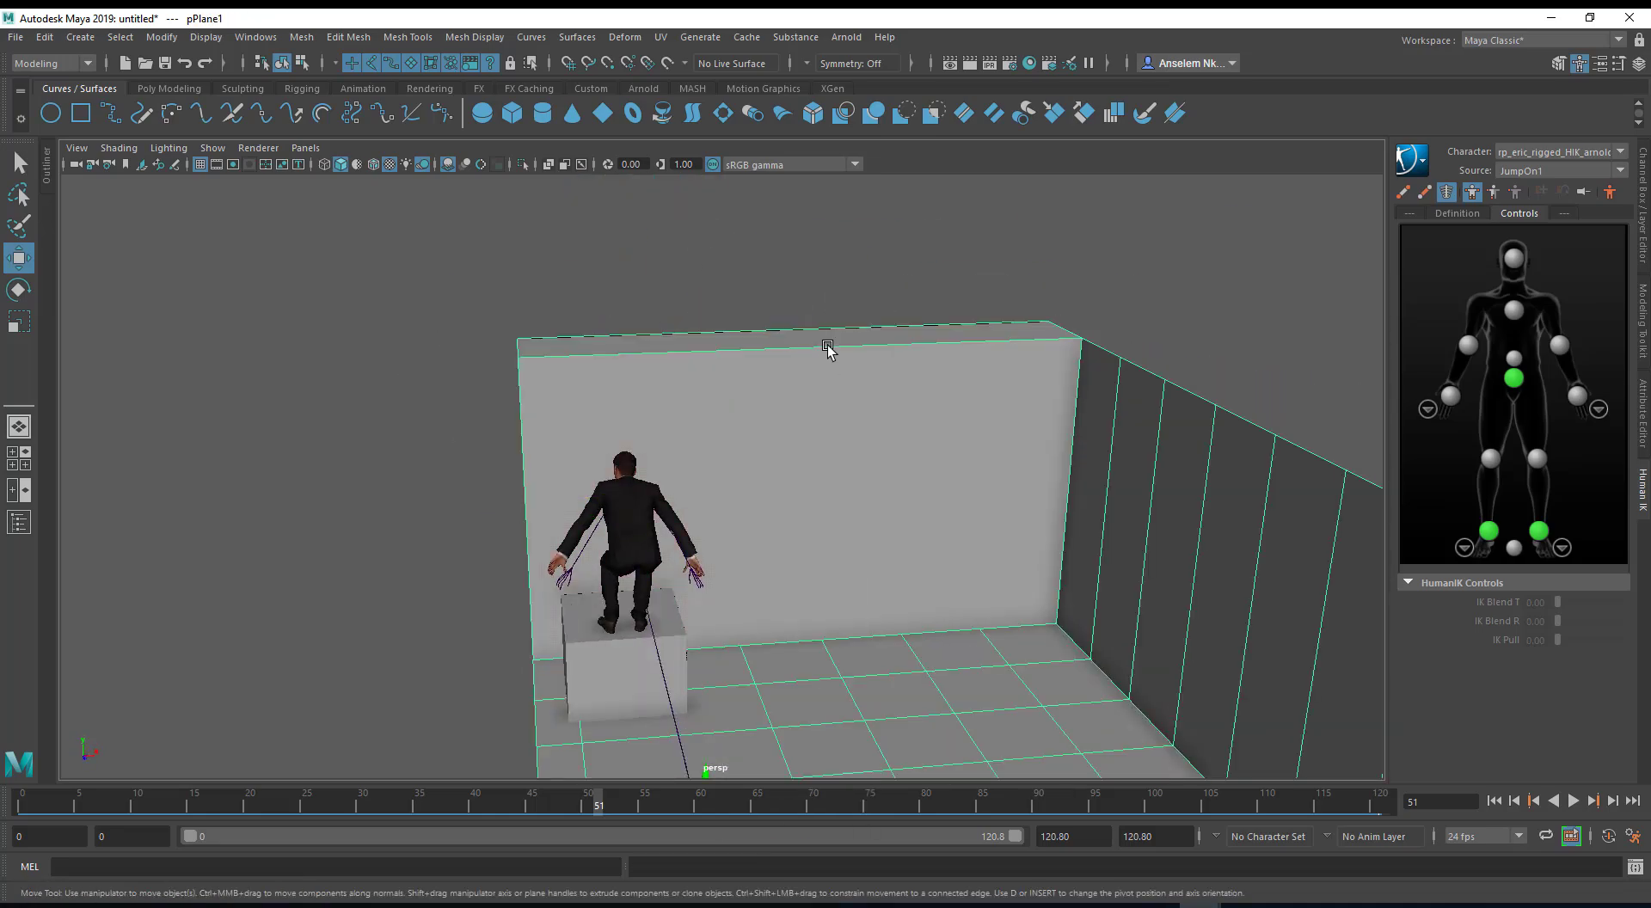
Insert two vertical and two horizontal edge loops in the thick wall with Multi-Cut, outlining a window in front of the character.
{"action": "middle_click_drag", "start_coordinate": [795, 356], "coordinate": [731, 352], "text": "alt"}
{"action": "left_click", "coordinate": [169, 88]}
{"action": "left_click", "coordinate": [945, 113]}
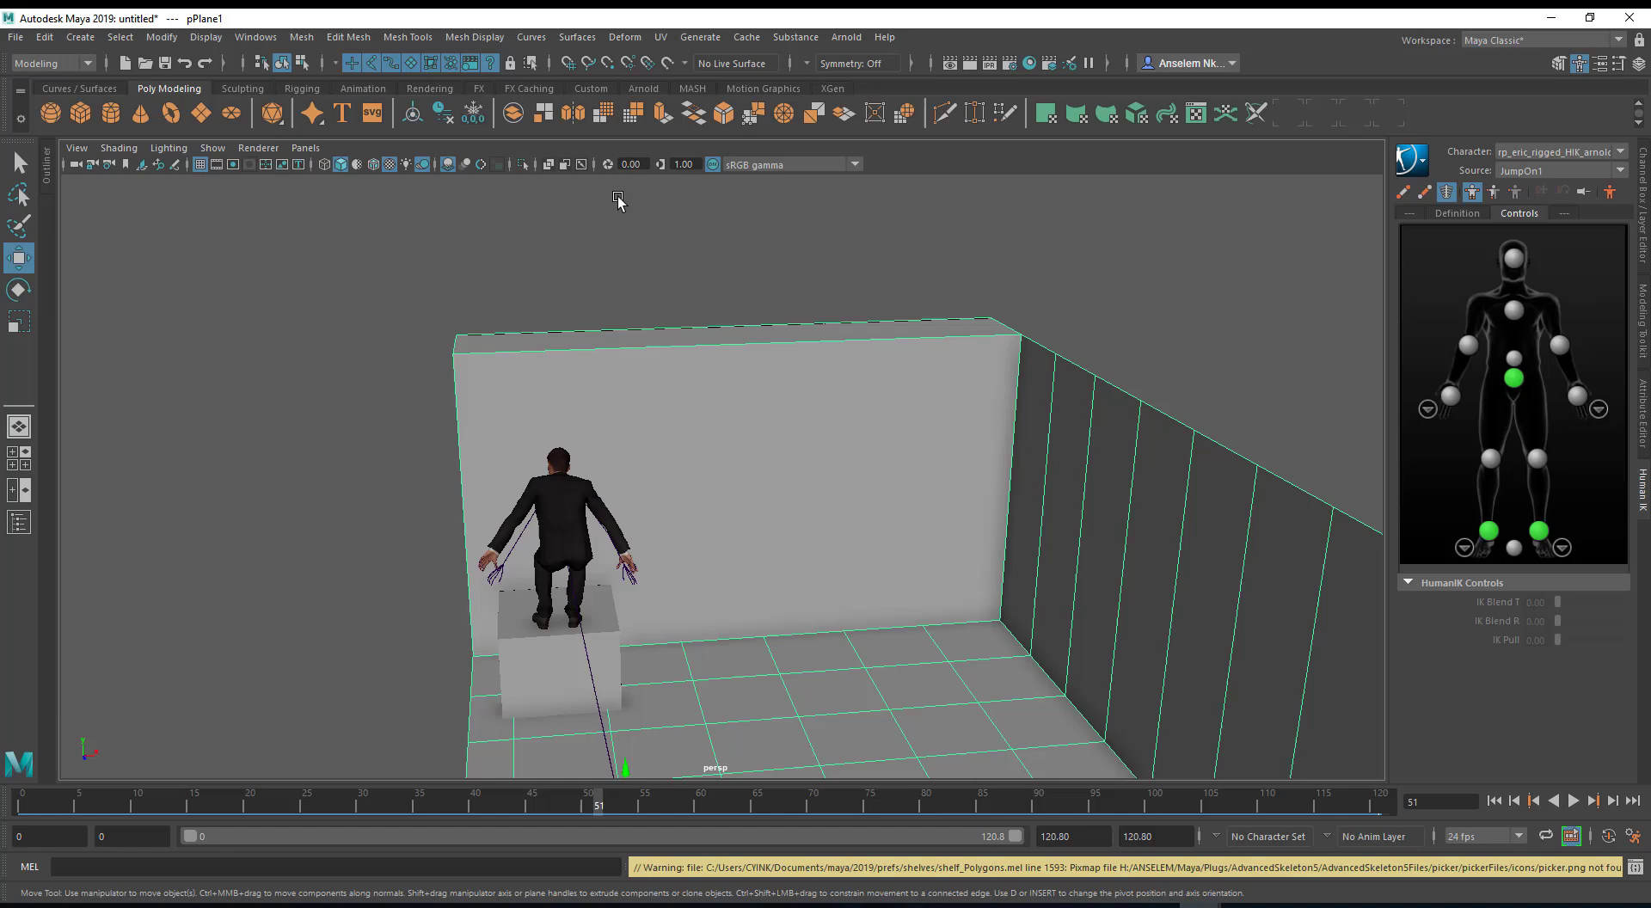
{"action": "left_click", "coordinate": [614, 386], "text": "ctrl"}
{"action": "left_click", "coordinate": [481, 355], "text": "ctrl"}
{"action": "left_click", "coordinate": [502, 395], "text": "ctrl"}
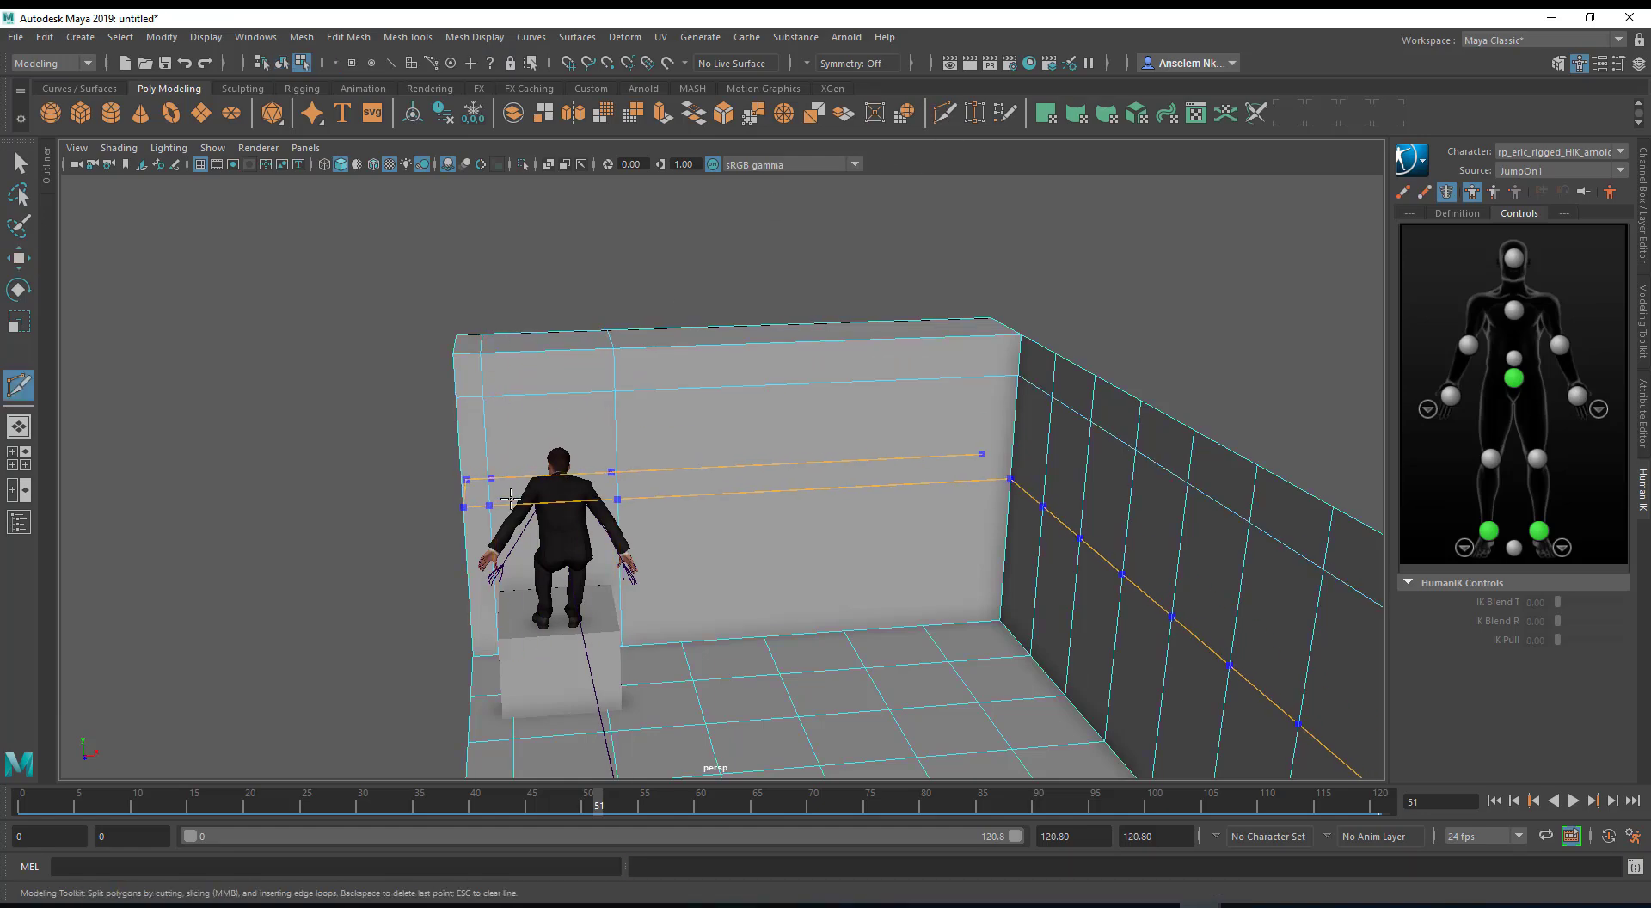
{"action": "left_click", "coordinate": [511, 498], "text": "ctrl"}
{"action": "left_click_drag", "start_coordinate": [512, 500], "coordinate": [675, 513], "text": "alt"}
Move the timeline to frame 103 and delete the thick wall's inner and outer faces within the window outline.
{"action": "left_click_drag", "start_coordinate": [600, 807], "coordinate": [1184, 807]}
{"action": "key", "text": "q"}
{"action": "left_click_drag", "start_coordinate": [701, 574], "coordinate": [635, 510], "text": "alt"}
{"action": "right_click_drag", "start_coordinate": [657, 446], "coordinate": [660, 503]}
{"action": "left_click", "coordinate": [661, 514]}
{"action": "left_click", "coordinate": [839, 493], "text": "shift"}
{"action": "left_click_drag", "start_coordinate": [566, 582], "coordinate": [774, 512], "text": "alt"}
{"action": "key", "text": "Delete"}
Bridge the inner and outer border edges of the window opening to close the gap inside the wall.
{"action": "right_click_drag", "start_coordinate": [775, 512], "coordinate": [822, 516], "text": "alt"}
{"action": "left_click_drag", "start_coordinate": [823, 516], "coordinate": [800, 511], "text": "alt"}
{"action": "right_click_drag", "start_coordinate": [787, 446], "coordinate": [790, 395]}
{"action": "left_click", "coordinate": [809, 484]}
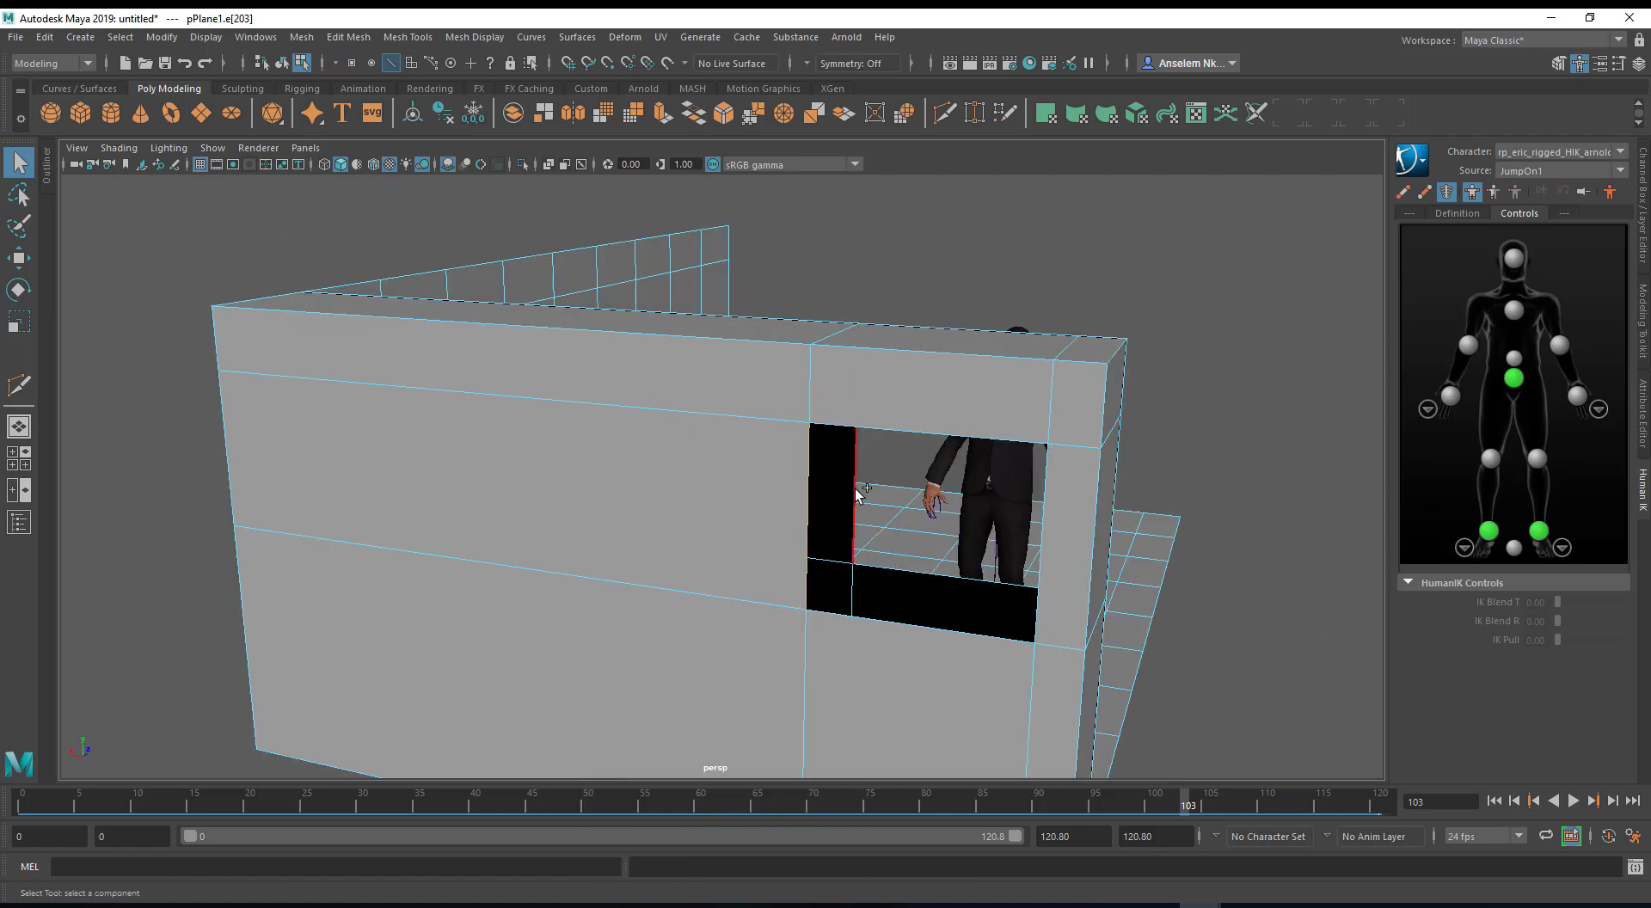
{"action": "double_click", "coordinate": [946, 574]}
{"action": "right_click", "coordinate": [1245, 320], "text": "shift"}
{"action": "right_click_drag", "start_coordinate": [1244, 320], "coordinate": [1228, 525], "text": "shift"}
Try to raise the face at the top of the window opening, and undo the move.
{"action": "left_click_drag", "start_coordinate": [995, 507], "coordinate": [464, 383], "text": "alt"}
{"action": "right_click", "coordinate": [723, 338]}
{"action": "right_click_drag", "start_coordinate": [722, 338], "coordinate": [727, 387]}
{"action": "left_click", "coordinate": [736, 395]}
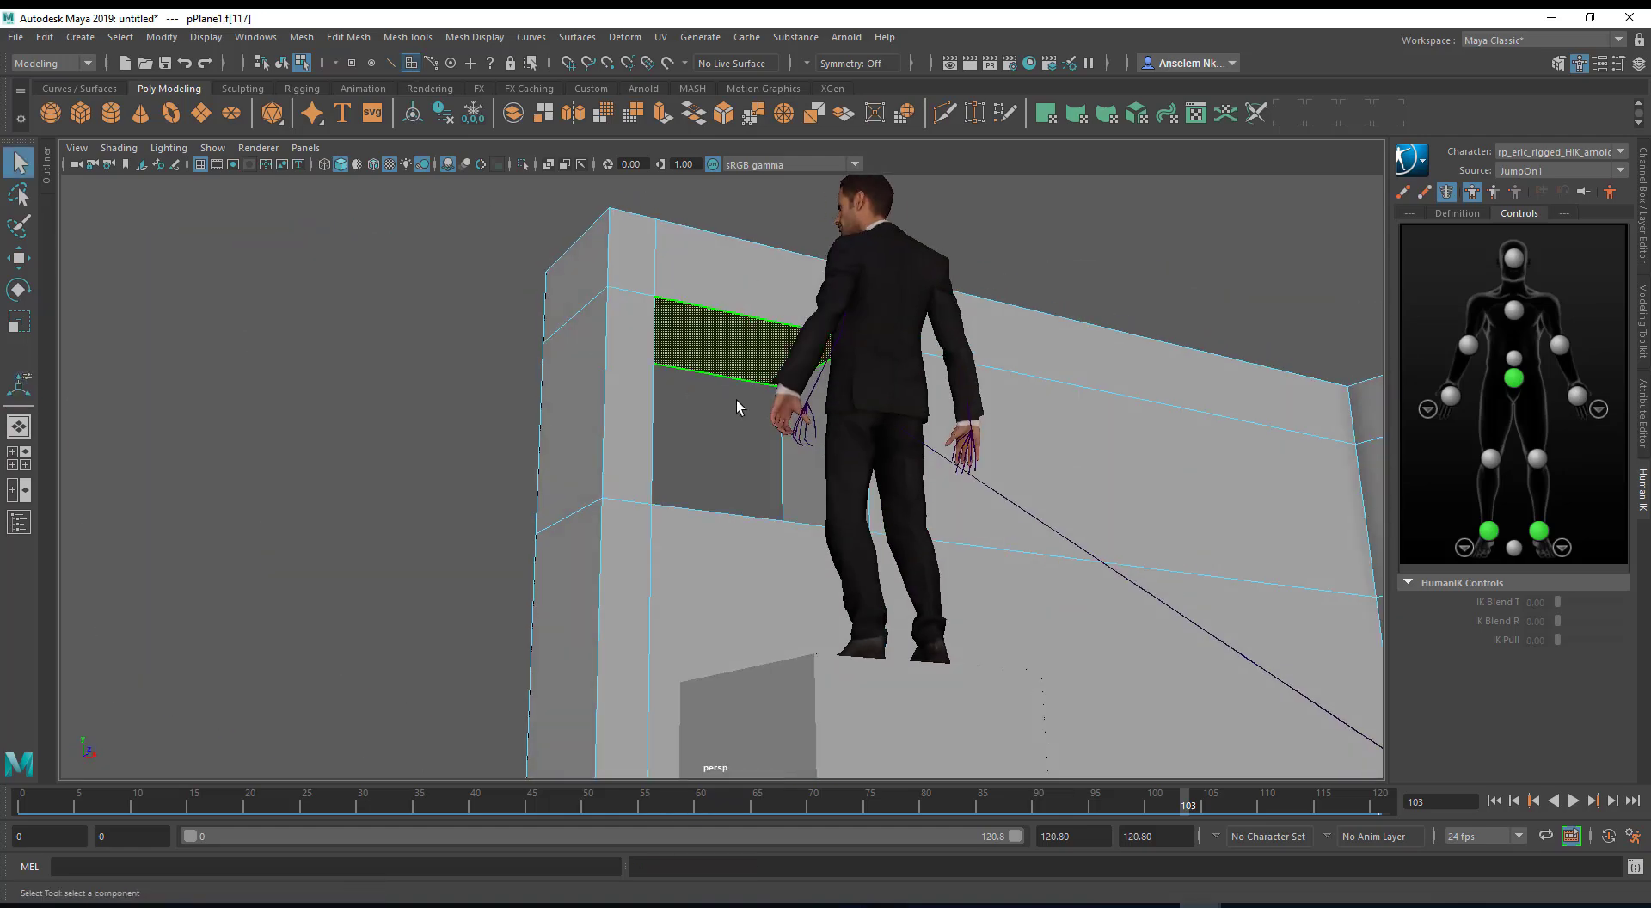
{"action": "key", "text": "w"}
{"action": "left_click_drag", "start_coordinate": [725, 282], "coordinate": [723, 246]}
{"action": "right_click_drag", "start_coordinate": [599, 317], "coordinate": [527, 321]}
{"action": "key", "text": "ctrl+z"}
{"action": "key", "text": "ctrl+z"}
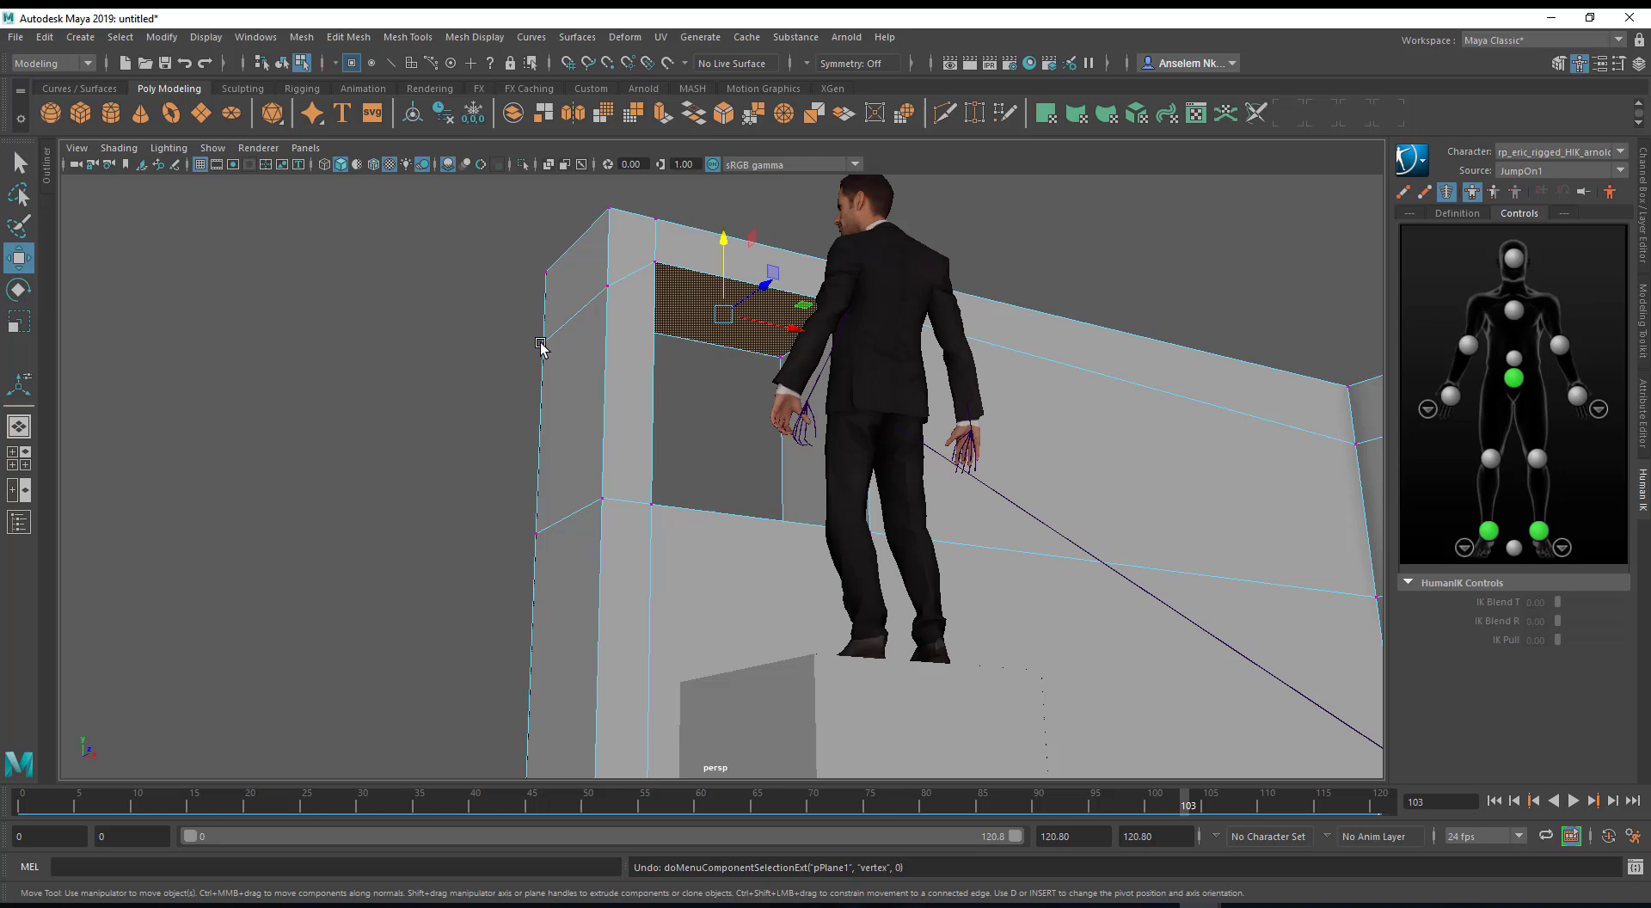
{"action": "right_click_drag", "start_coordinate": [636, 284], "coordinate": [637, 240]}
{"action": "left_click", "coordinate": [700, 303]}
Raise the top two rows of wall vertices, and raise the row of vertices at the window's lower edge.
{"action": "left_click_drag", "start_coordinate": [551, 352], "coordinate": [786, 461], "text": "alt"}
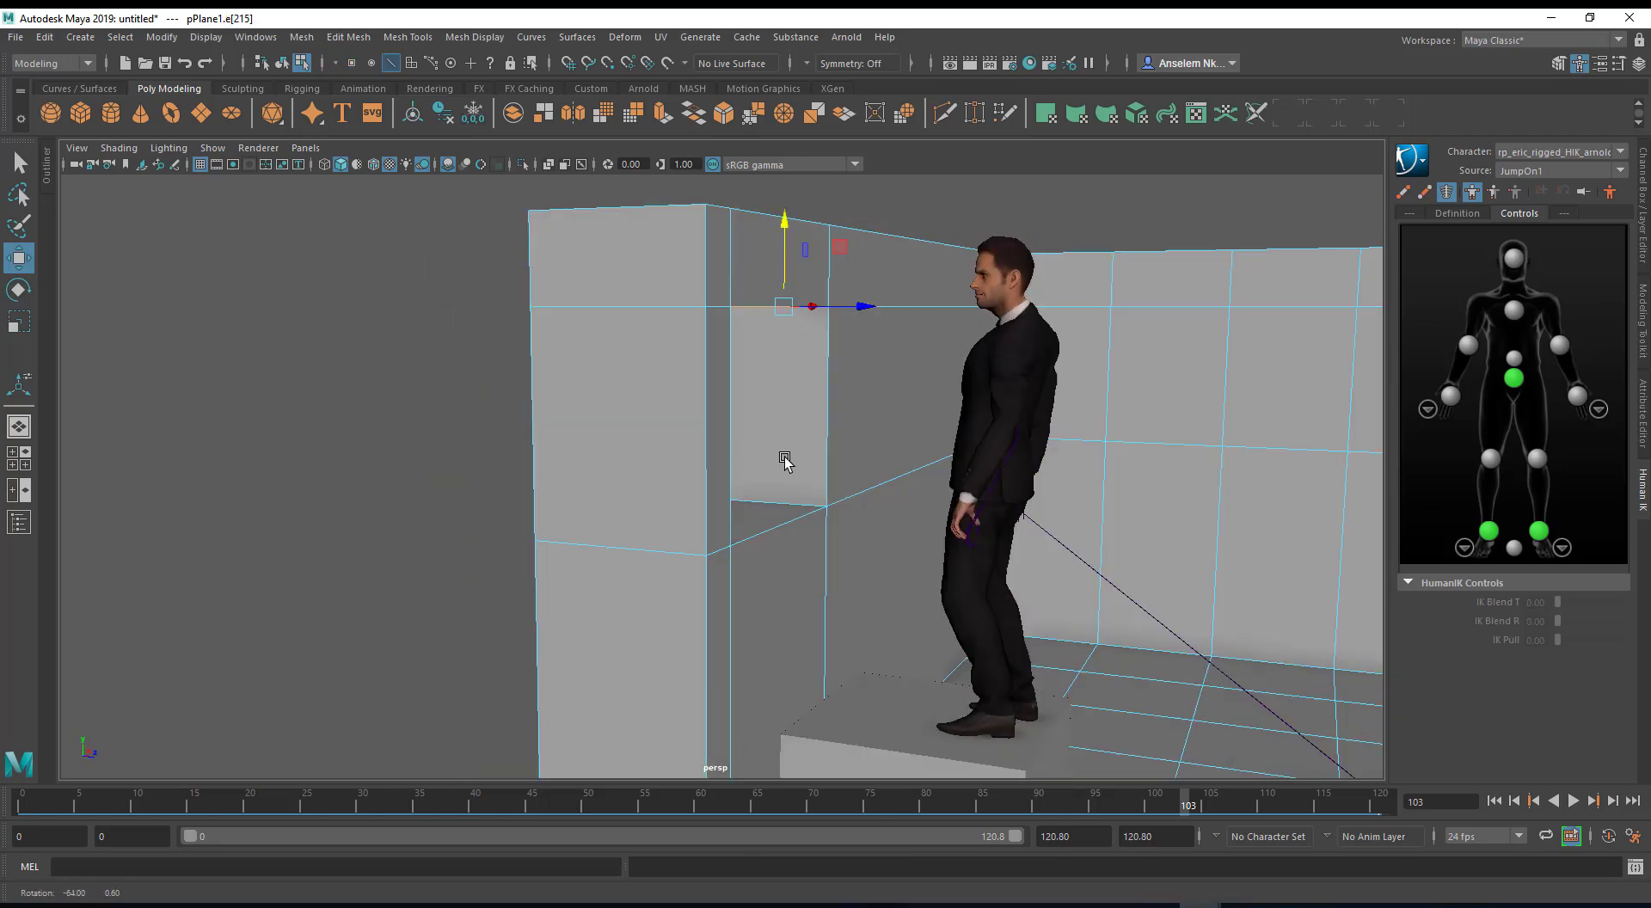
{"action": "right_click_drag", "start_coordinate": [785, 461], "coordinate": [475, 320], "text": "alt"}
{"action": "left_click_drag", "start_coordinate": [476, 320], "coordinate": [537, 249], "text": "alt"}
{"action": "right_click_drag", "start_coordinate": [981, 332], "coordinate": [903, 337]}
{"action": "left_click_drag", "start_coordinate": [416, 286], "coordinate": [1166, 432]}
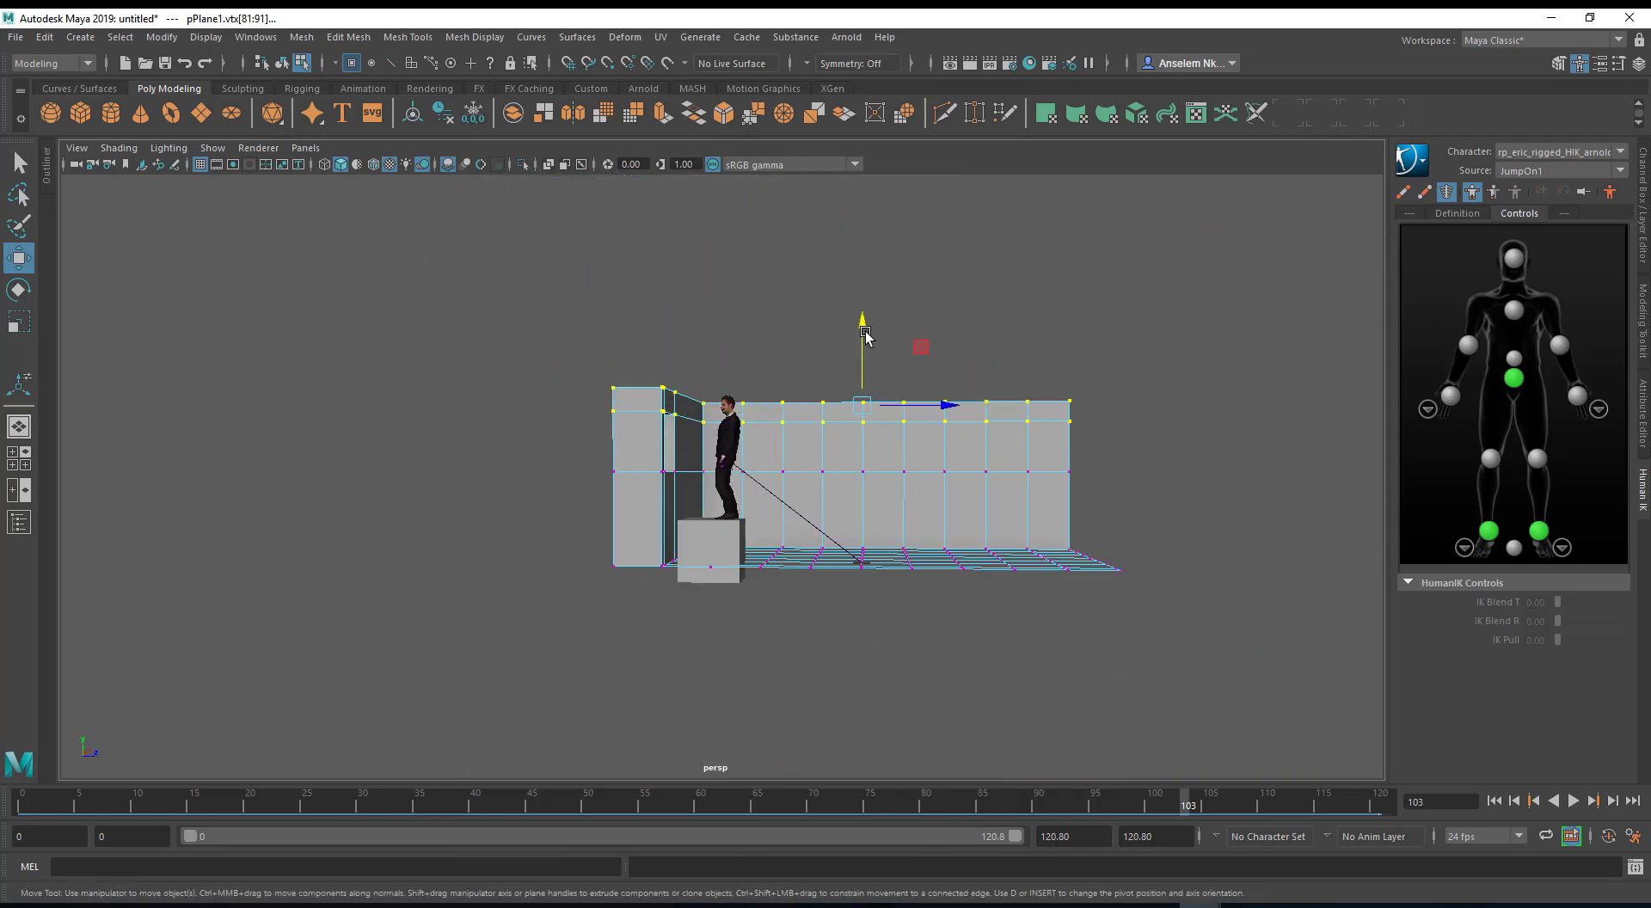
{"action": "left_click_drag", "start_coordinate": [871, 326], "coordinate": [874, 296]}
{"action": "left_click_drag", "start_coordinate": [492, 420], "coordinate": [1136, 539]}
{"action": "left_click_drag", "start_coordinate": [868, 382], "coordinate": [870, 347]}
{"action": "left_click_drag", "start_coordinate": [894, 456], "coordinate": [785, 576], "text": "alt"}
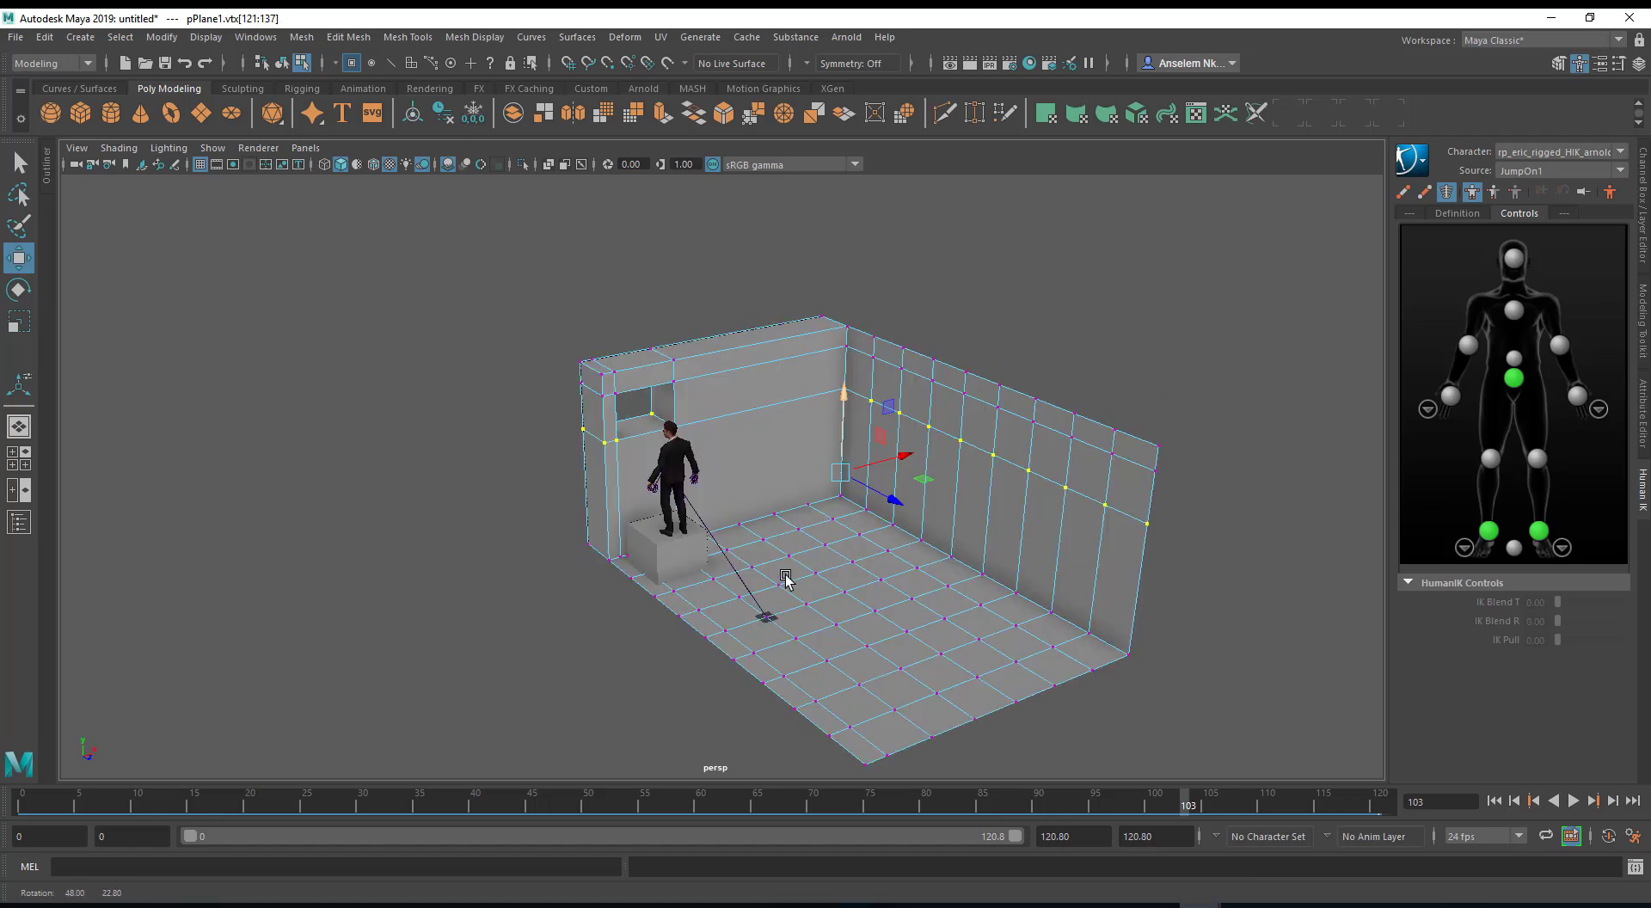
{"action": "right_click_drag", "start_coordinate": [786, 576], "coordinate": [864, 542], "text": "alt"}
{"action": "middle_click_drag", "start_coordinate": [864, 542], "coordinate": [852, 387], "text": "alt"}
{"action": "right_click_drag", "start_coordinate": [707, 446], "coordinate": [709, 398]}
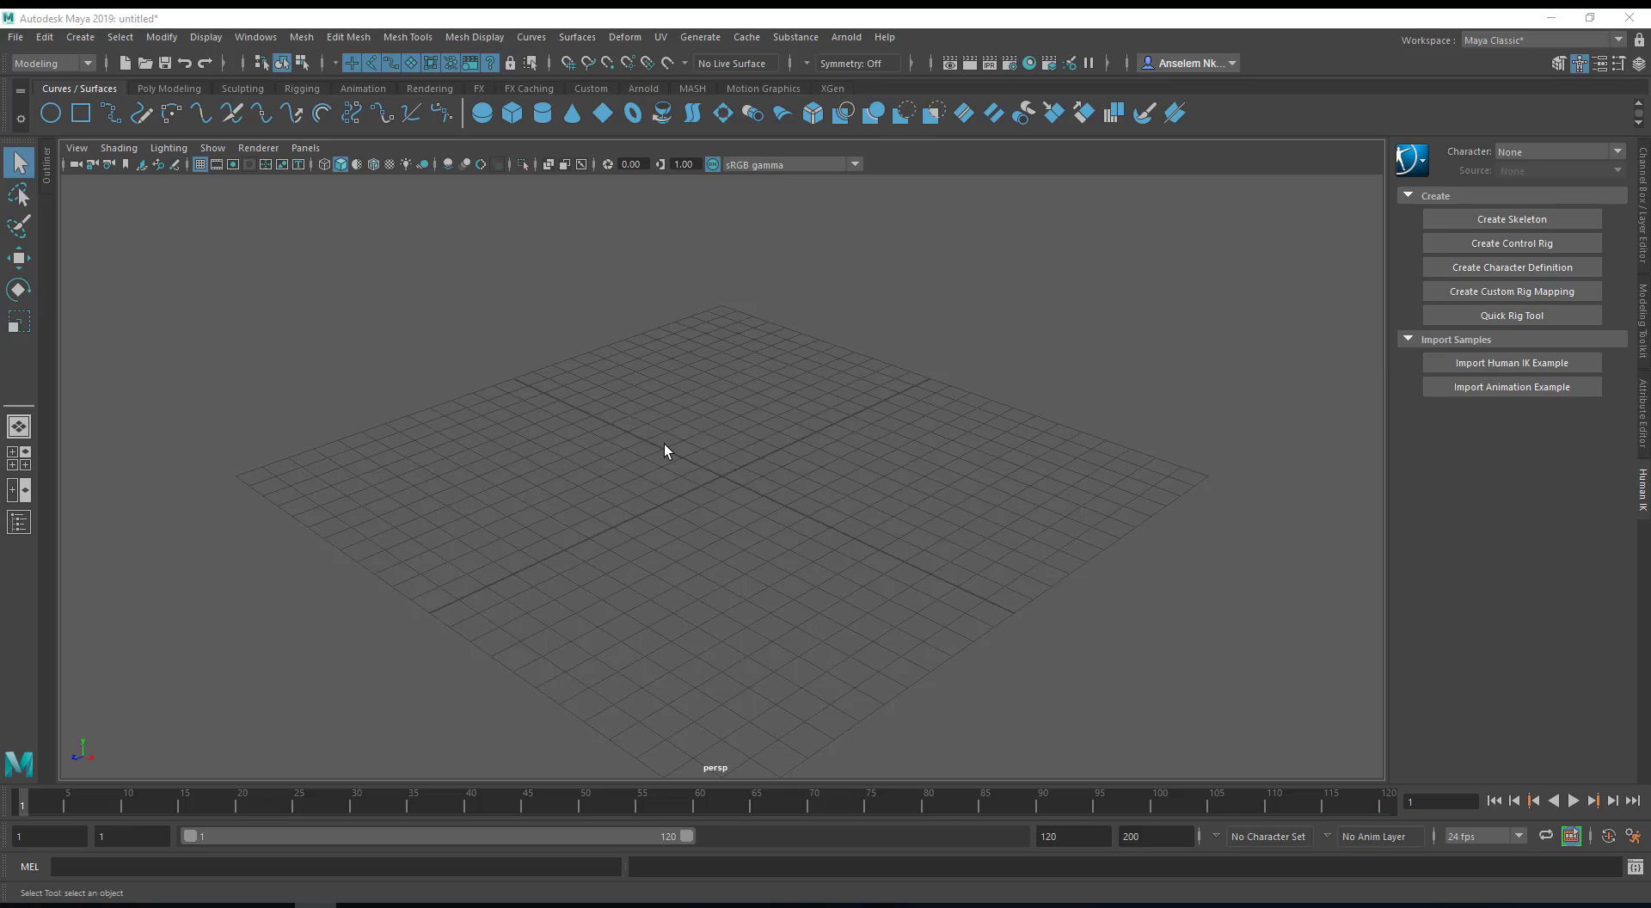
Open the Content Browser and place its window over the viewport.
{"action": "left_click", "coordinate": [251, 40]}
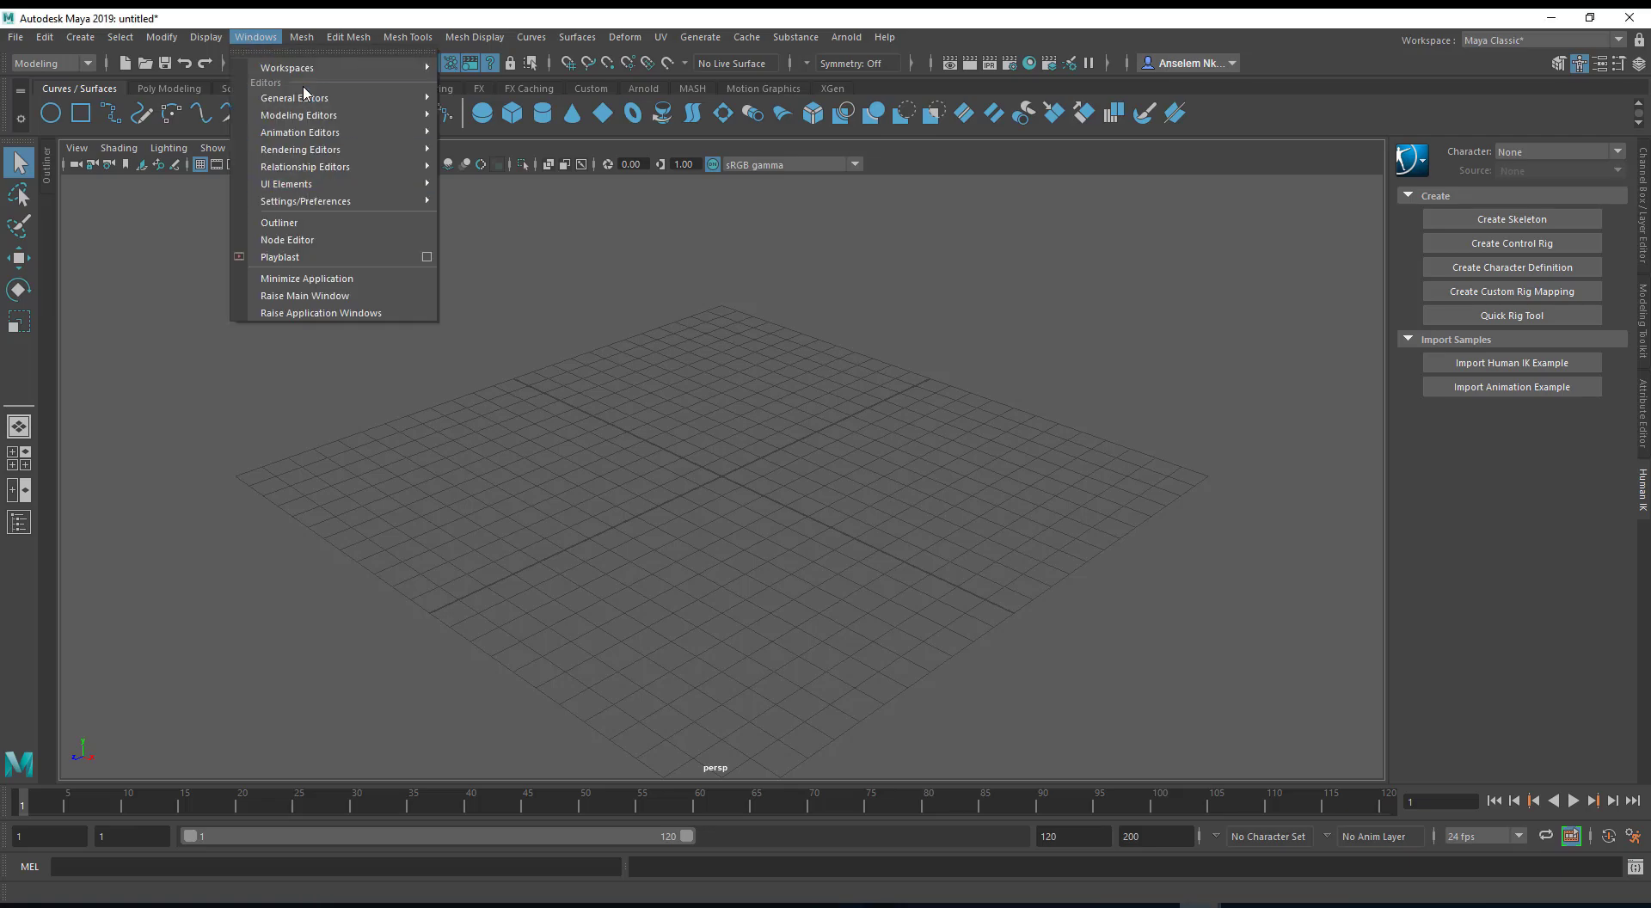
{"action": "mouse_move", "coordinate": [321, 100]}
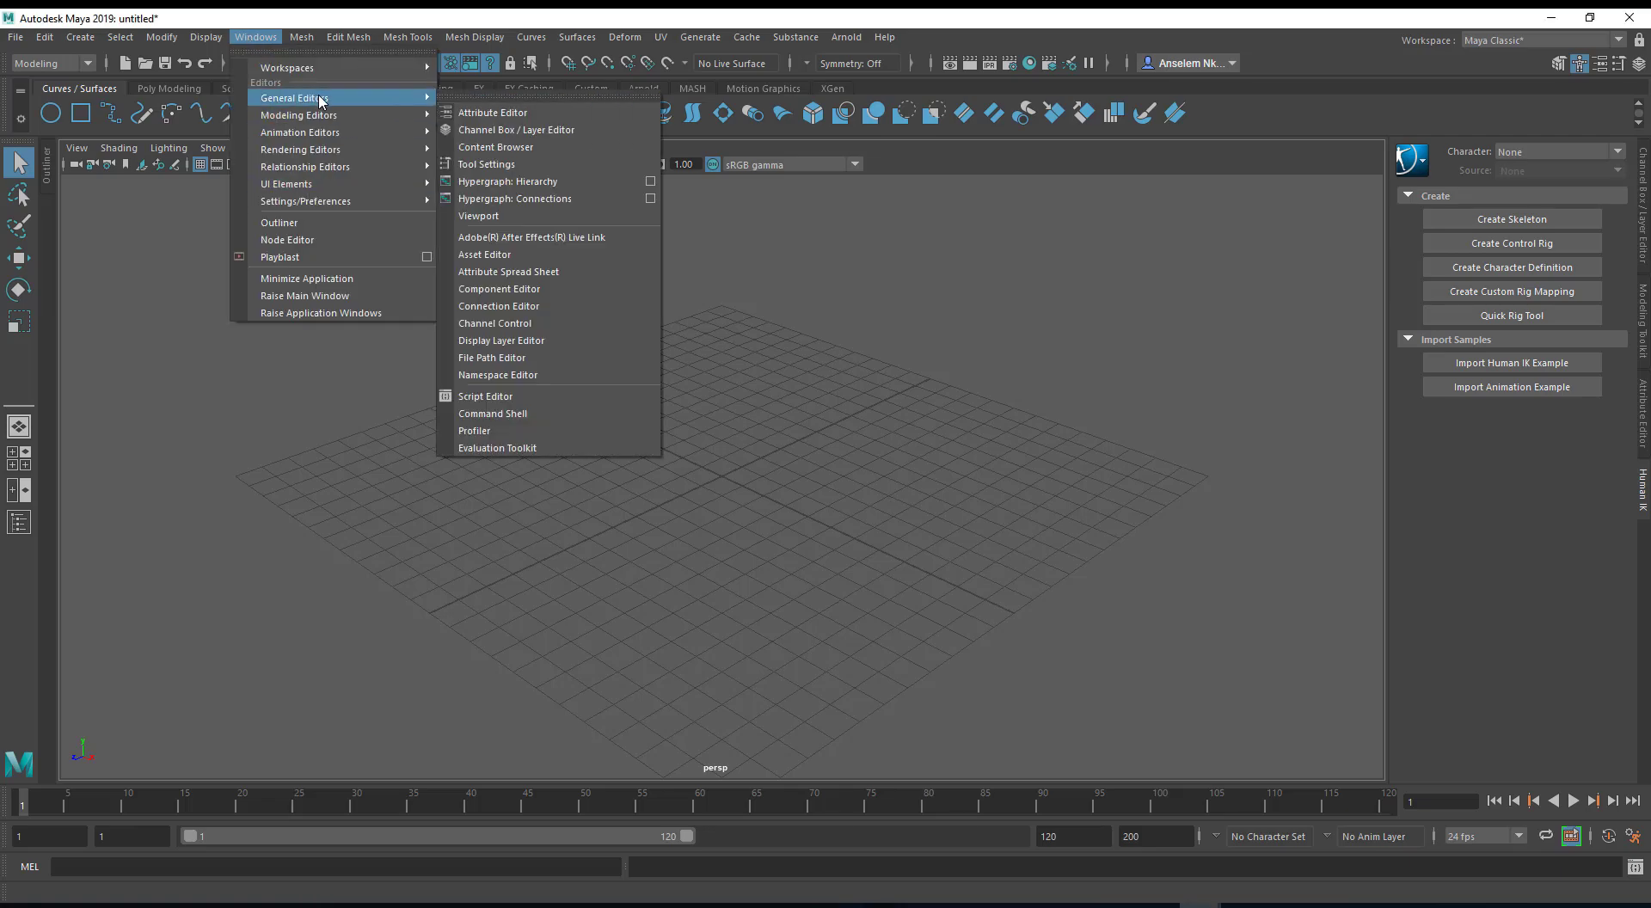
{"action": "left_click", "coordinate": [509, 150]}
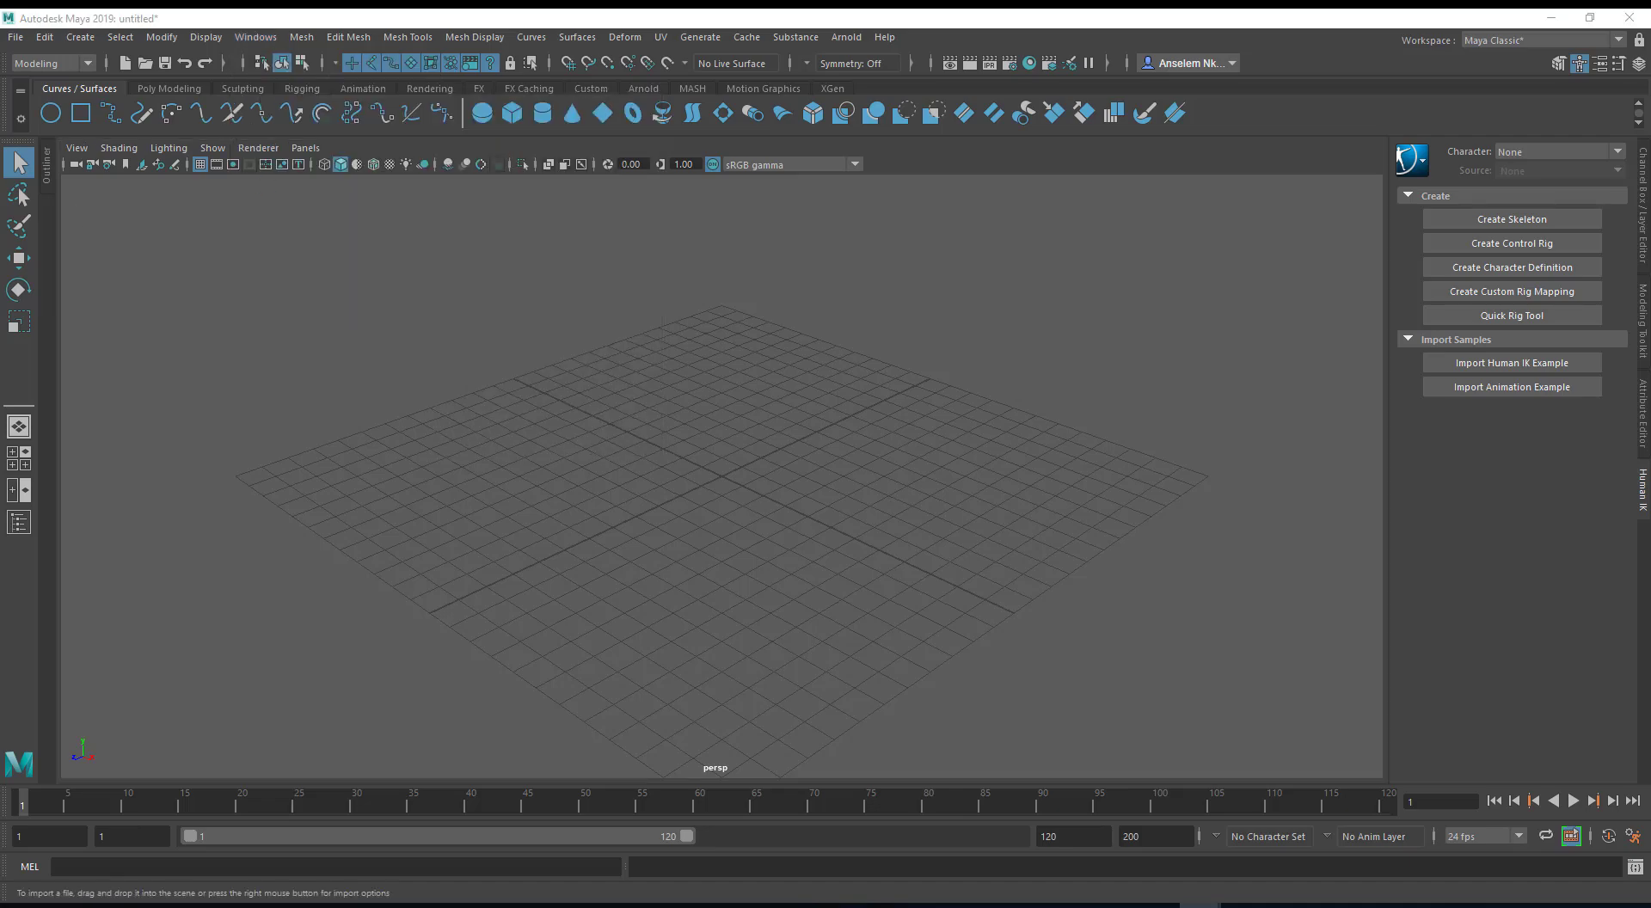
{"action": "left_click_drag", "start_coordinate": [0, 339], "coordinate": [563, 167]}
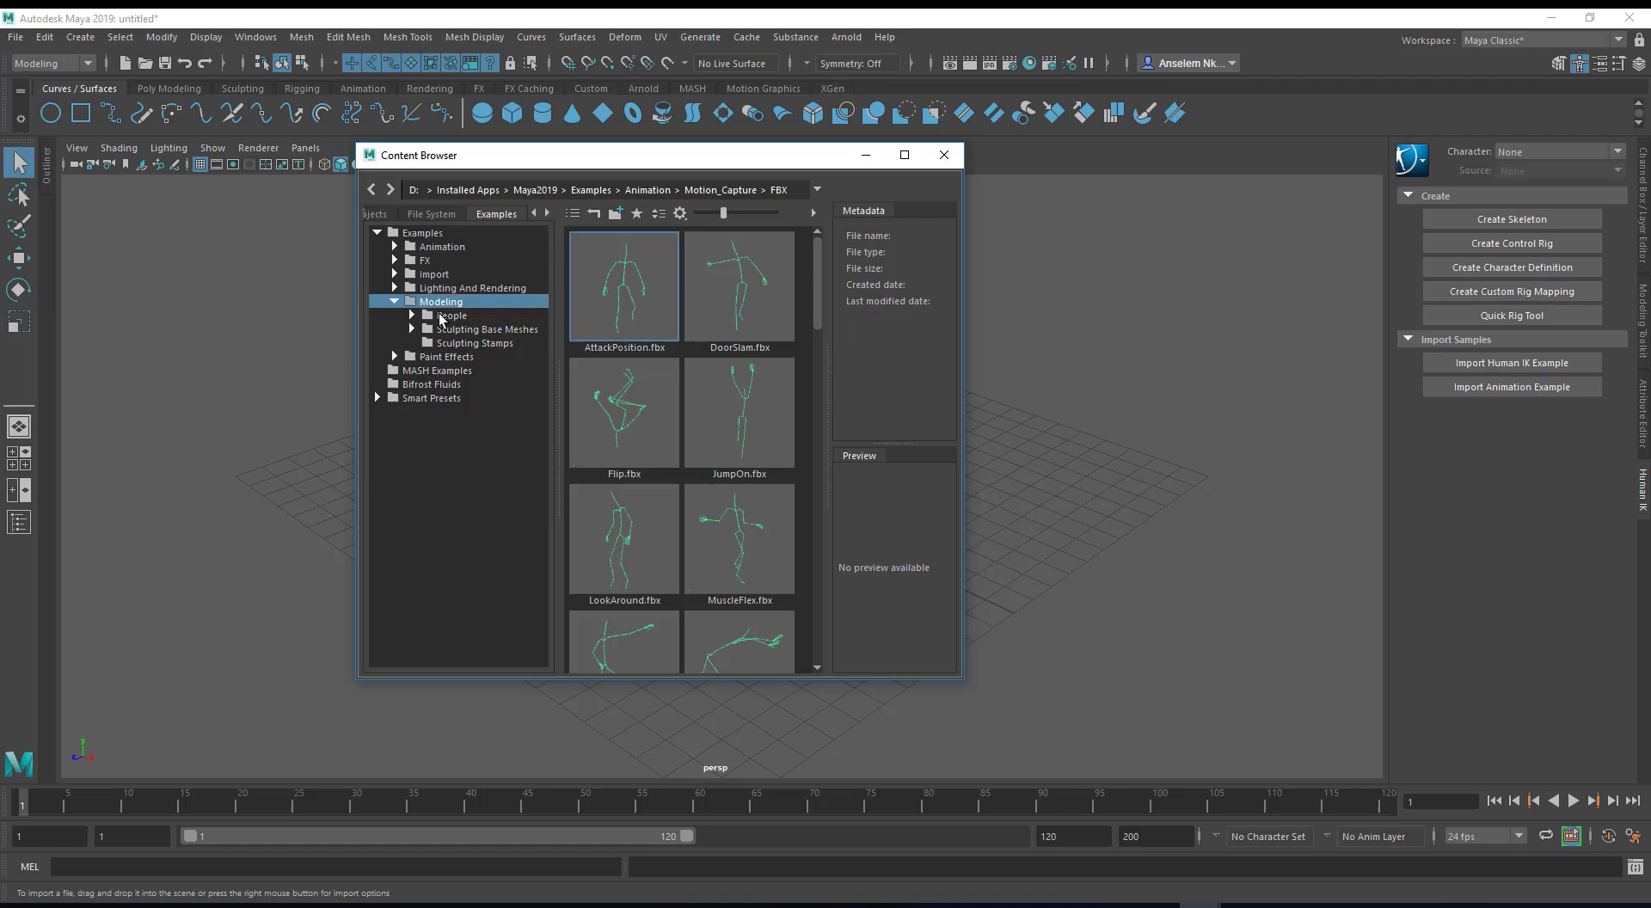
Browse the Sculpting Stamps and Bifrost Fluids example folders.
{"action": "left_click", "coordinate": [450, 344]}
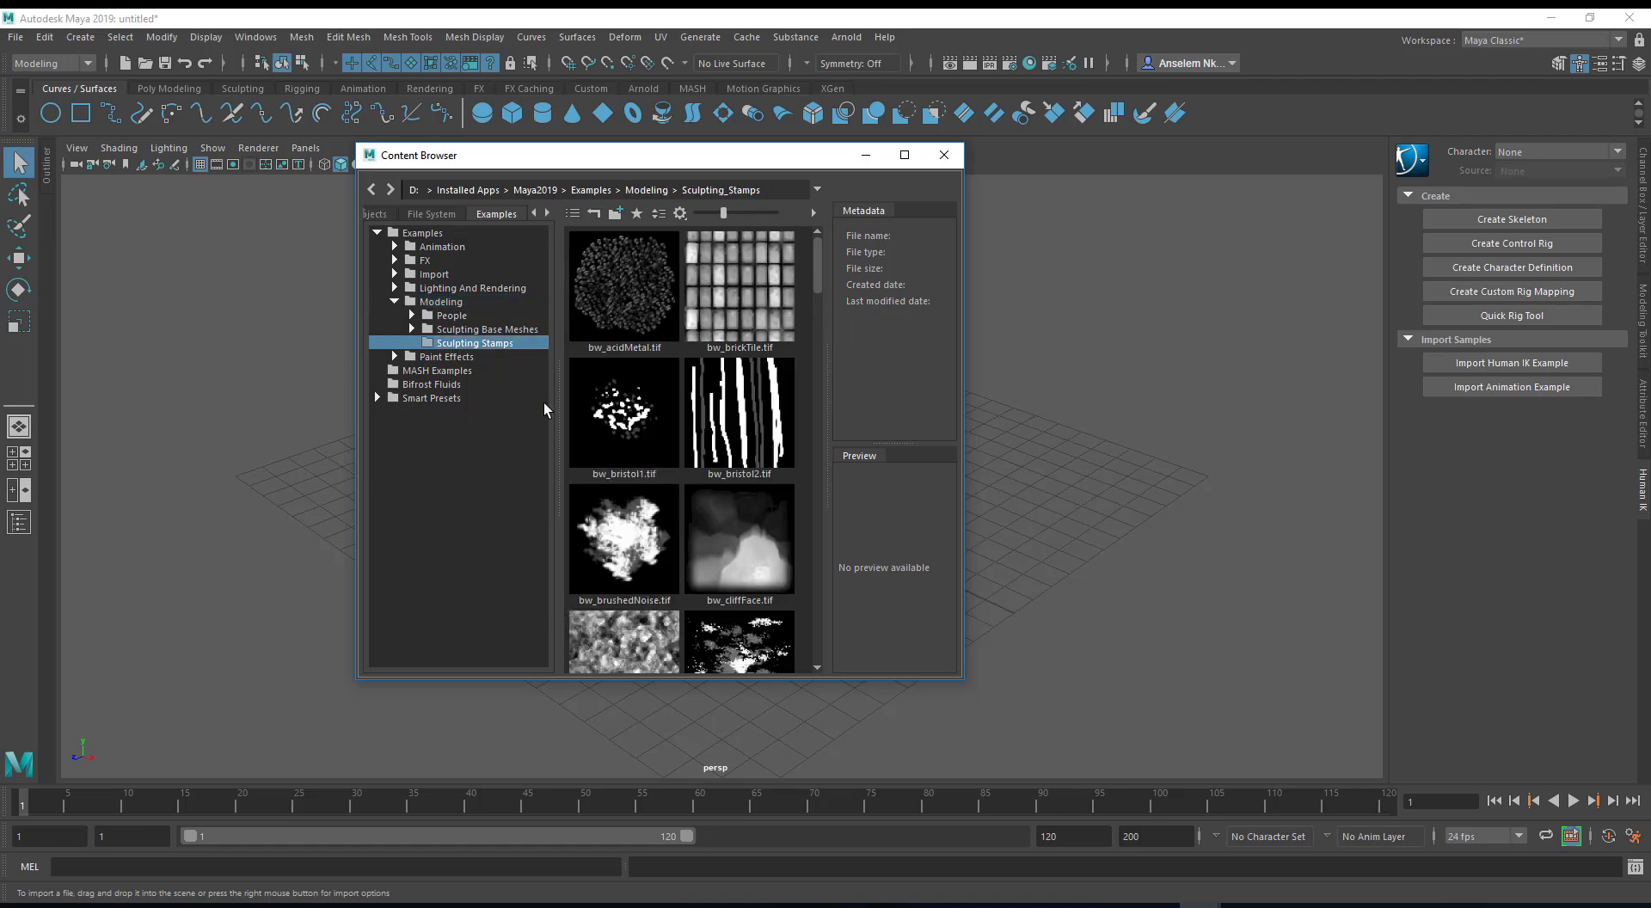
{"action": "left_click", "coordinate": [394, 301]}
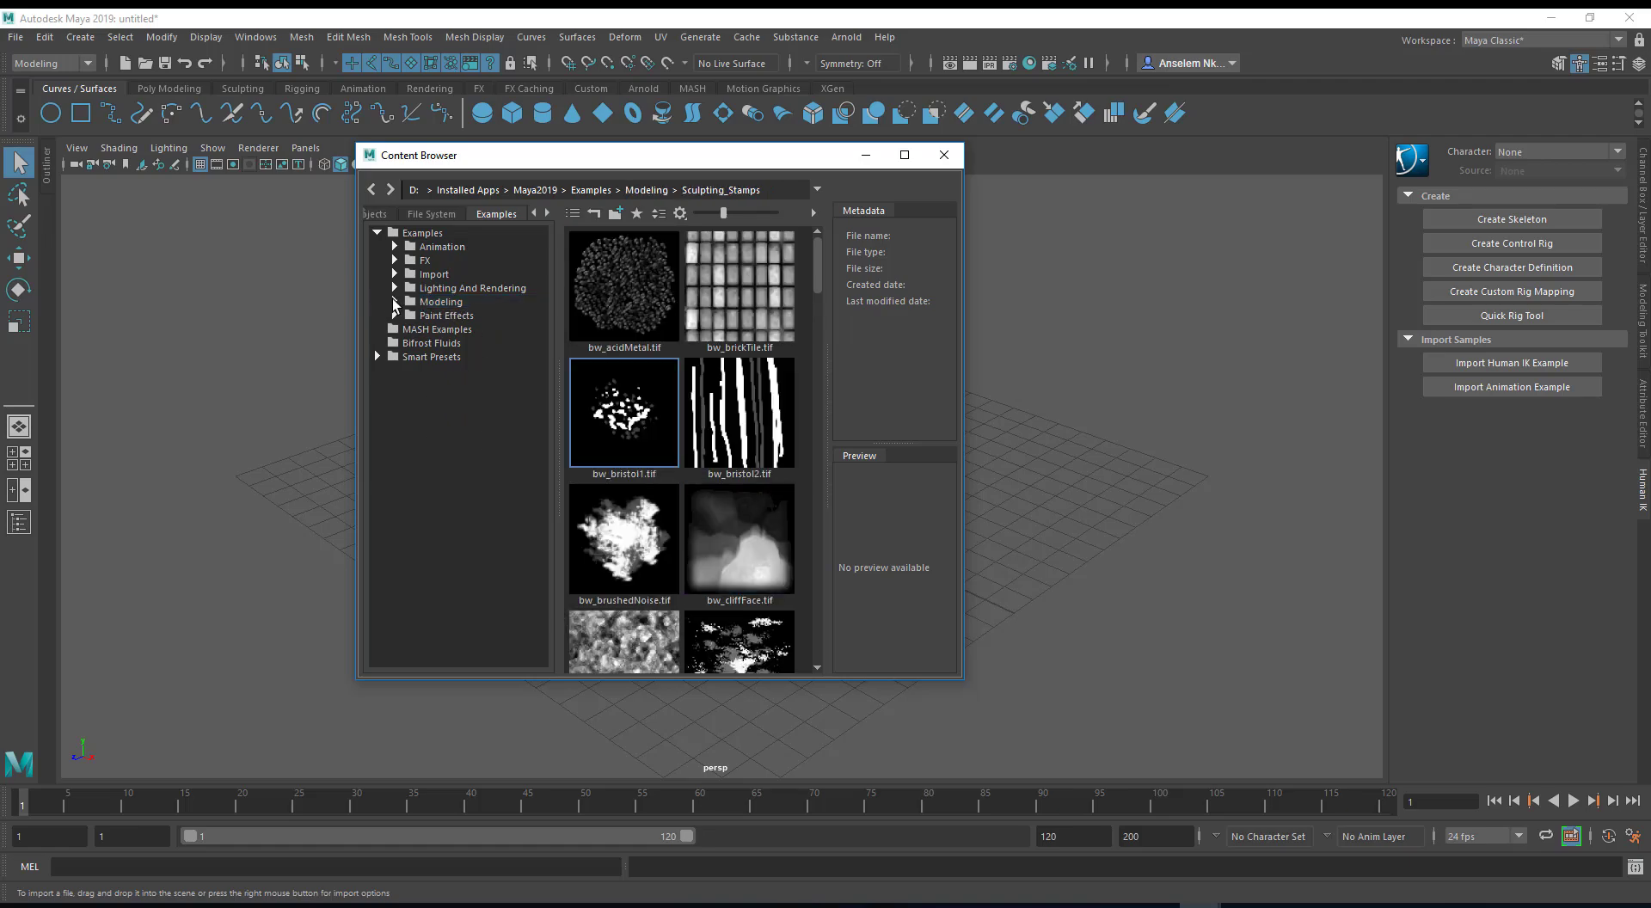
{"action": "left_click", "coordinate": [430, 343]}
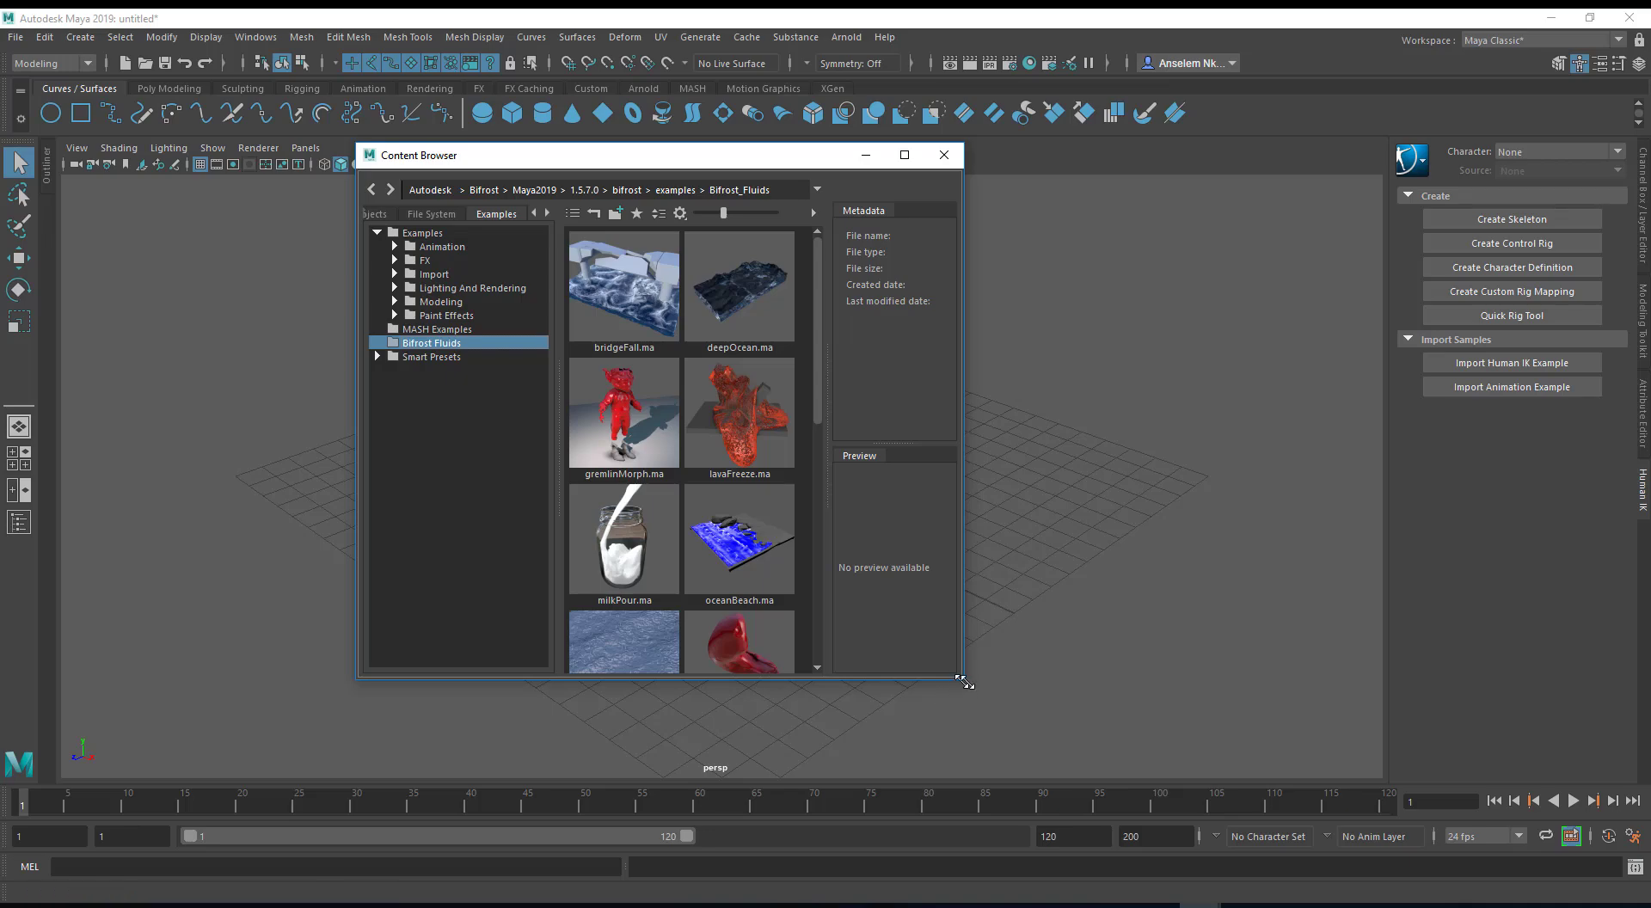
Enlarge the Content Browser window and open the People folder under the Modeling examples.
{"action": "left_click_drag", "start_coordinate": [963, 679], "coordinate": [1222, 764]}
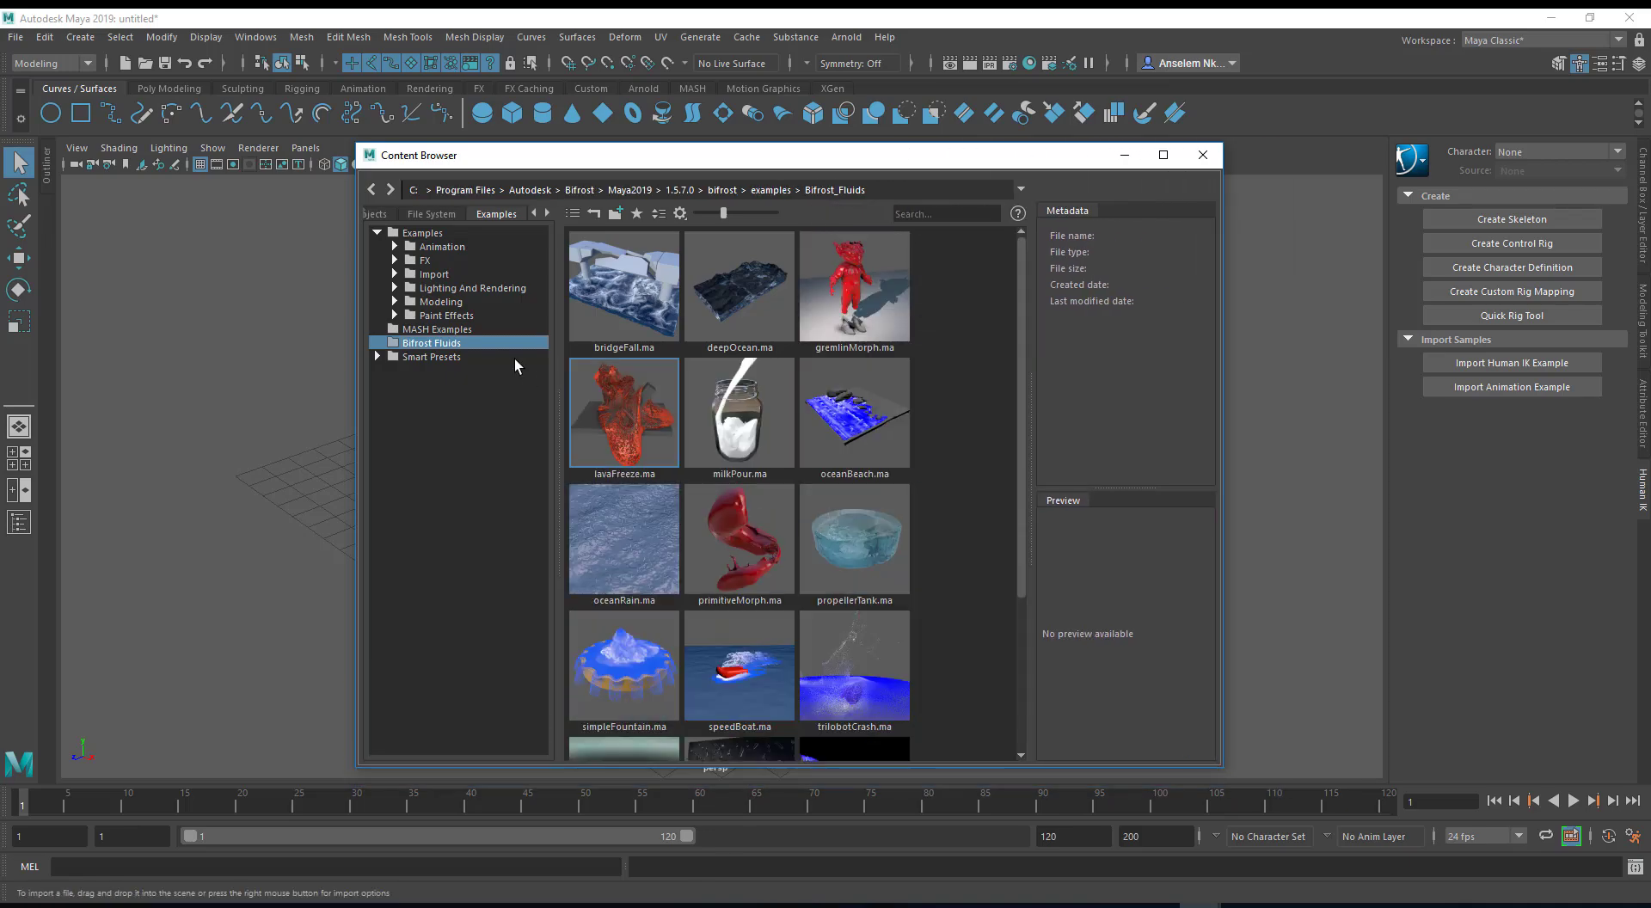
{"action": "double_click", "coordinate": [441, 302]}
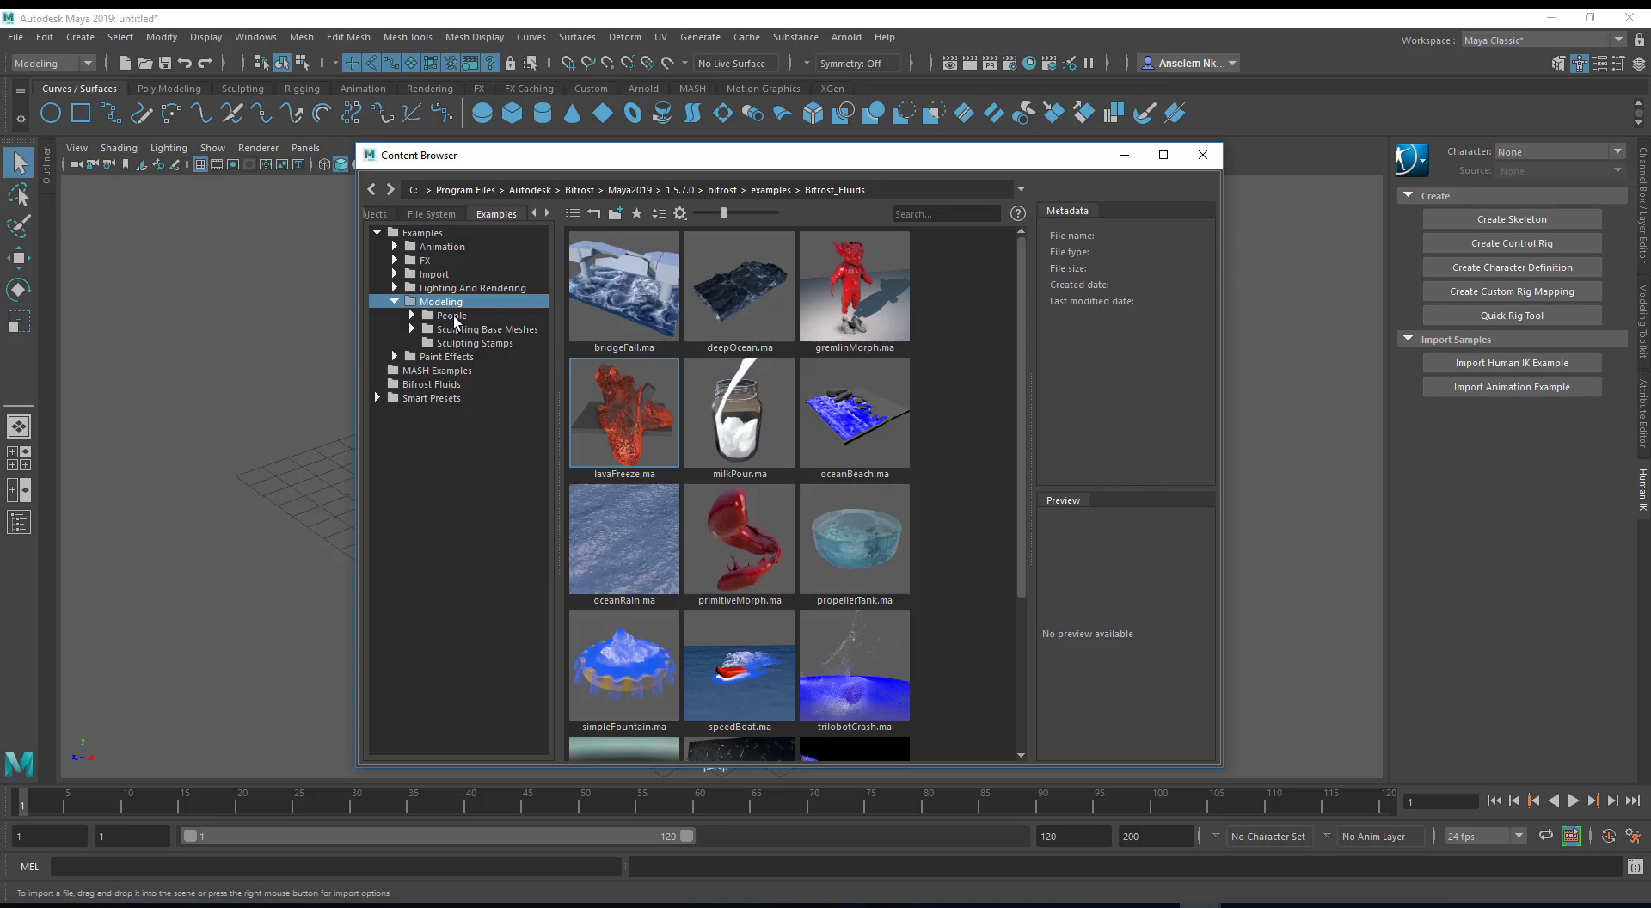
{"action": "double_click", "coordinate": [449, 316]}
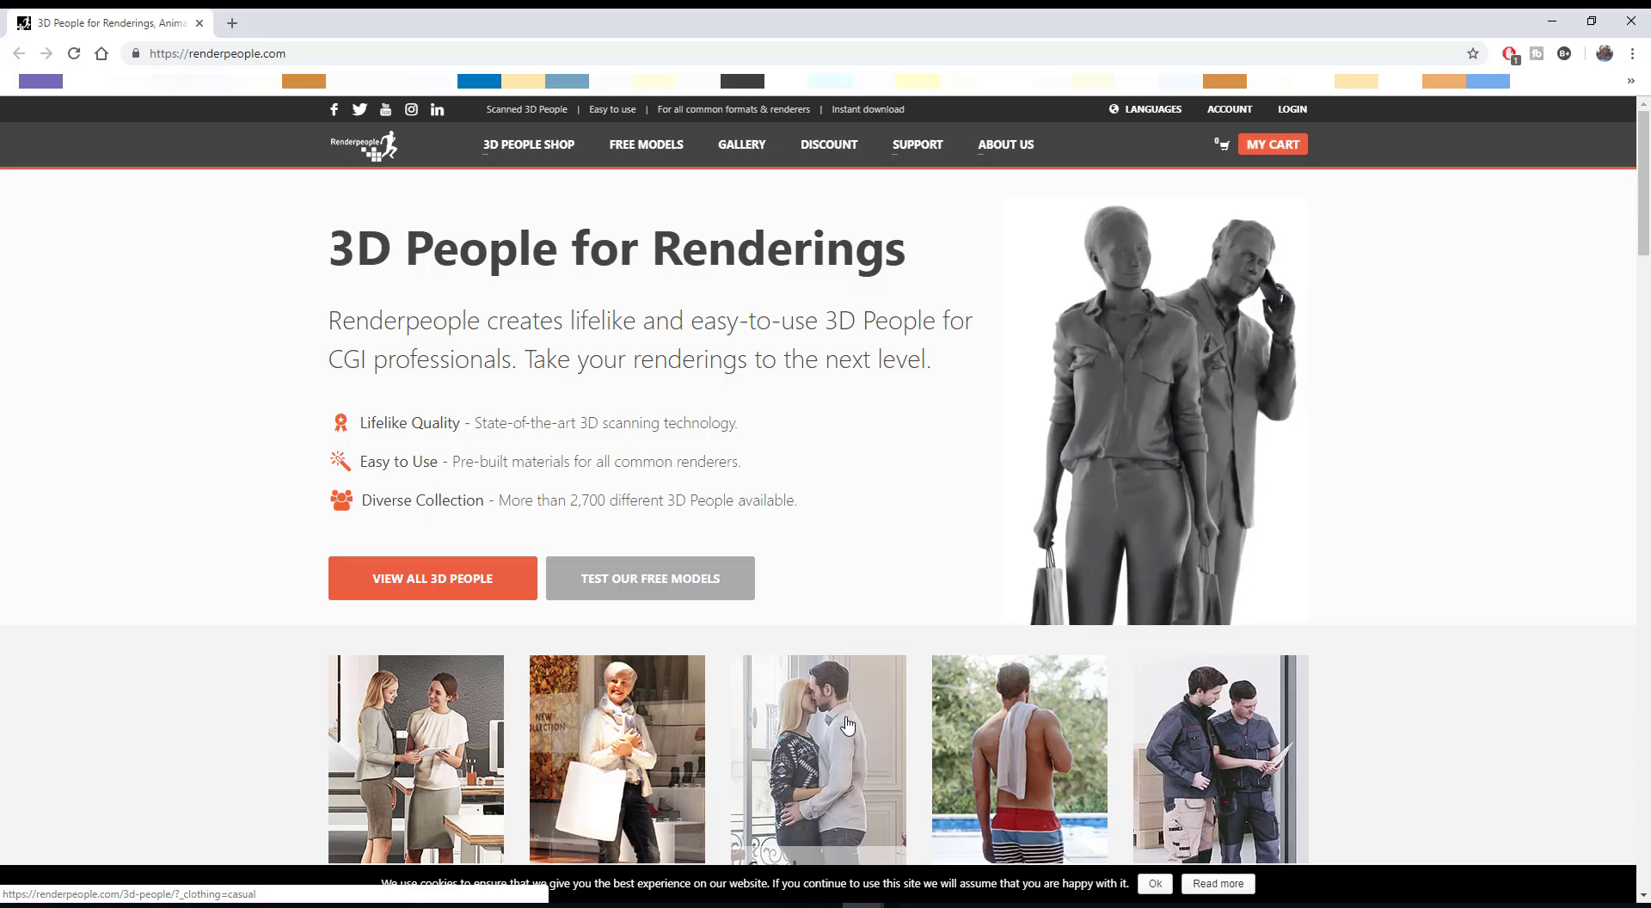
Switch to the web browser and look over the Renderpeople home page.
{"action": "scroll", "coordinate": [848, 725], "scroll_direction": "down", "scroll_amount": 5}
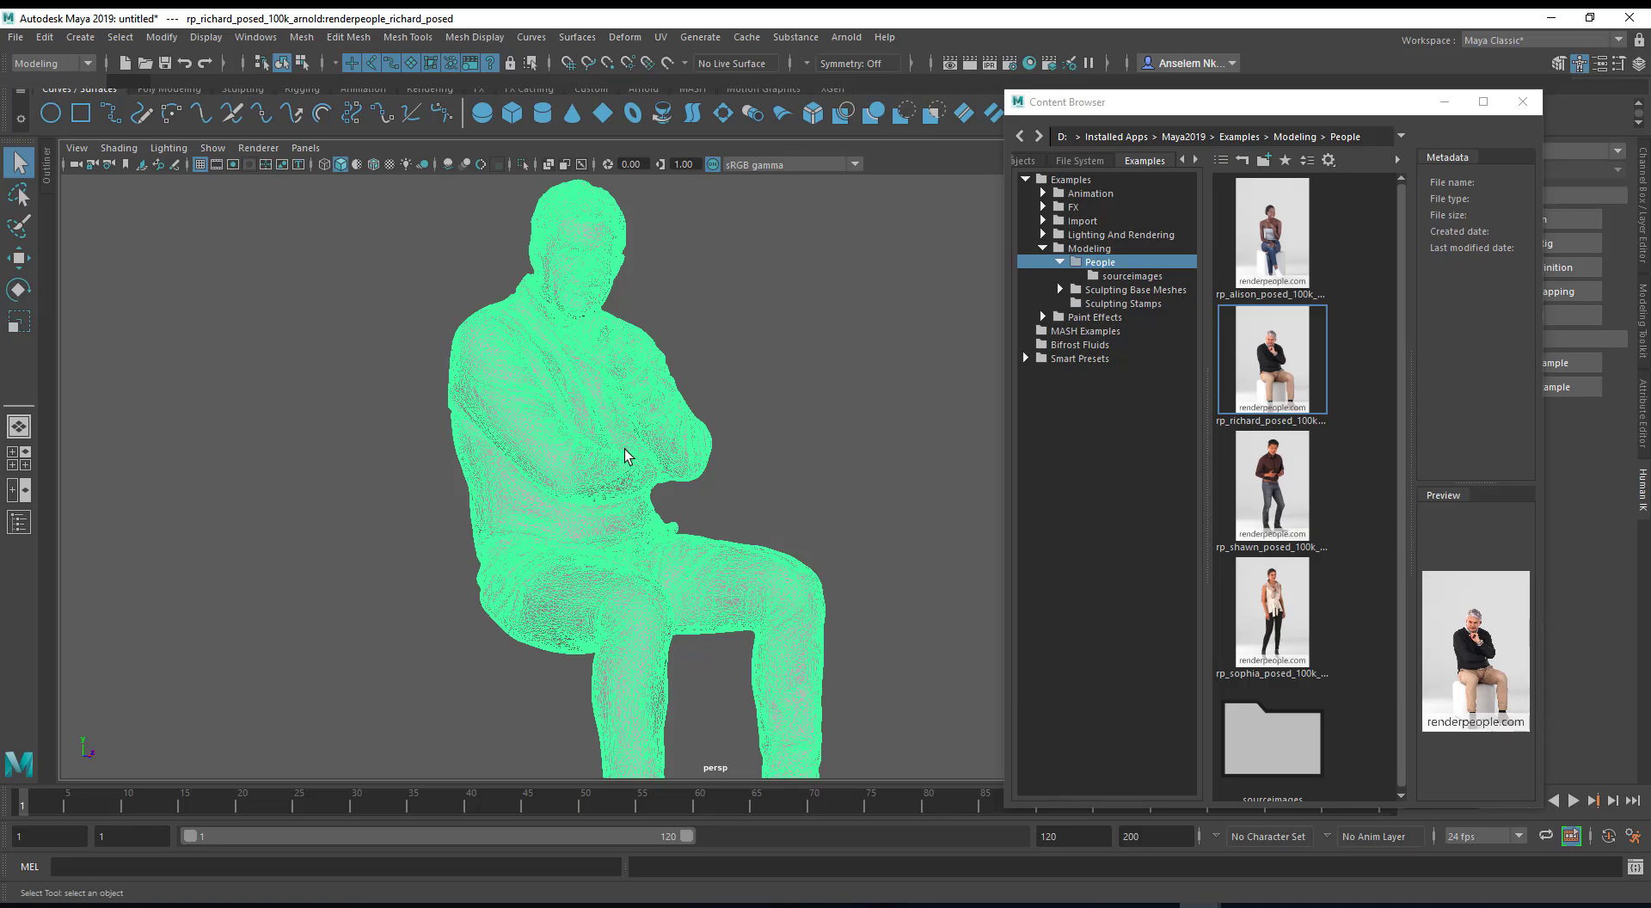
Examine the seated man's mesh around the arms and hands, both with its wireframe highlighted and in plain shading.
{"action": "scroll", "coordinate": [677, 469], "scroll_direction": "up", "scroll_amount": 2}
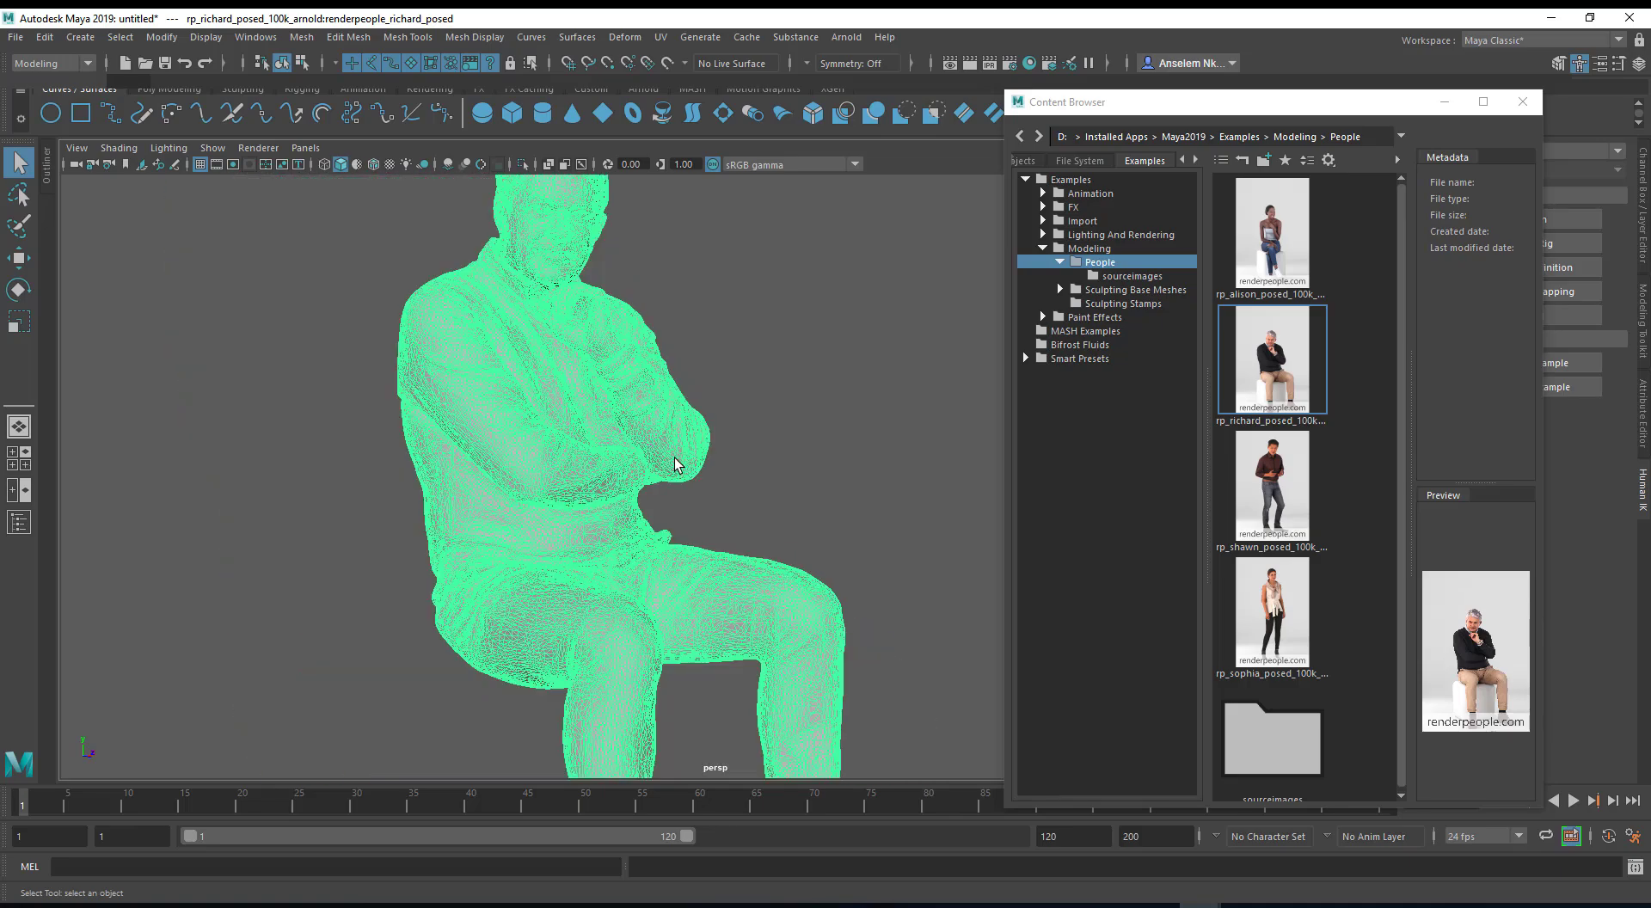
{"action": "left_click_drag", "start_coordinate": [743, 460], "coordinate": [679, 432], "text": "alt"}
{"action": "left_click", "coordinate": [770, 450]}
{"action": "middle_click_drag", "start_coordinate": [679, 432], "coordinate": [695, 499], "text": "alt"}
{"action": "scroll", "coordinate": [695, 499], "scroll_direction": "up", "scroll_amount": 4}
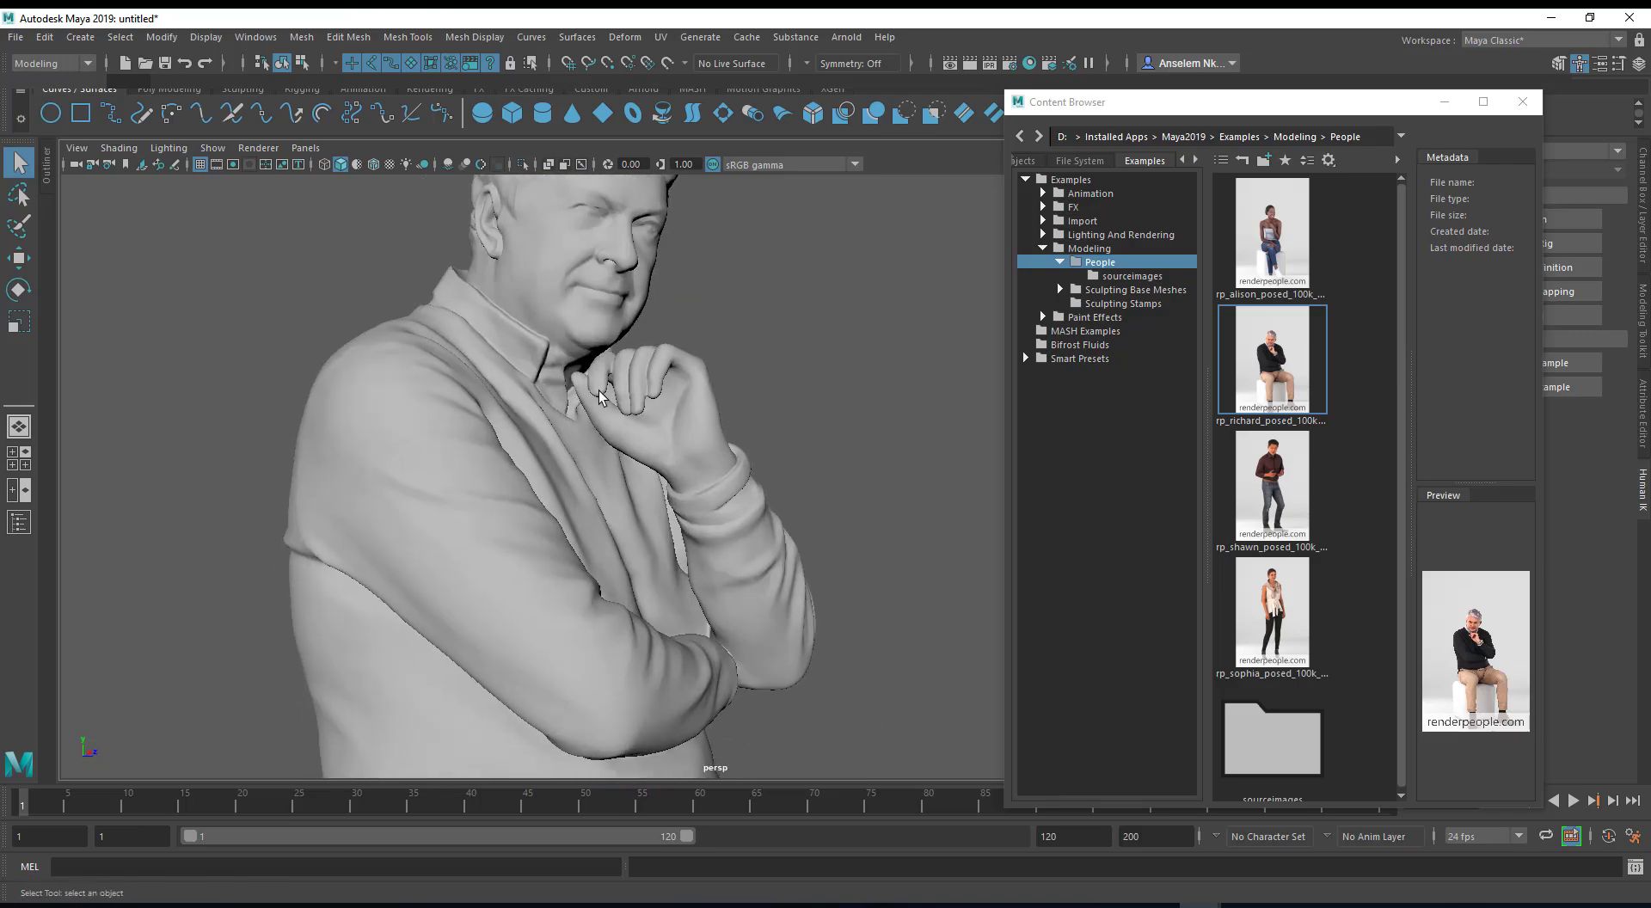
{"action": "left_click", "coordinate": [599, 397]}
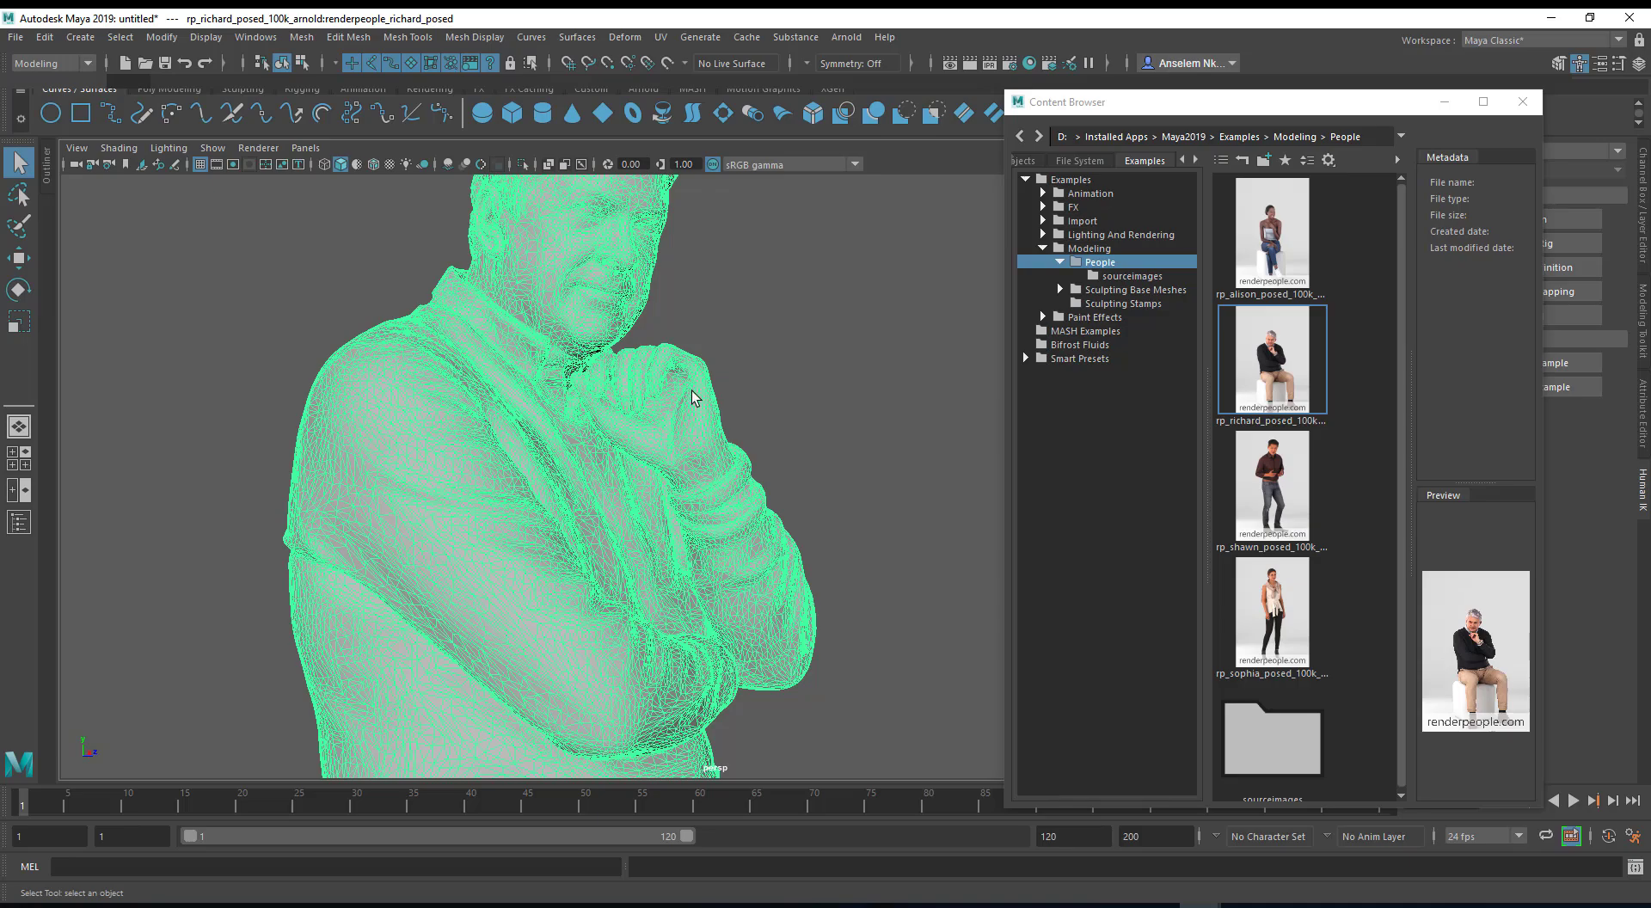
{"action": "scroll", "coordinate": [690, 392], "scroll_direction": "up", "scroll_amount": 3}
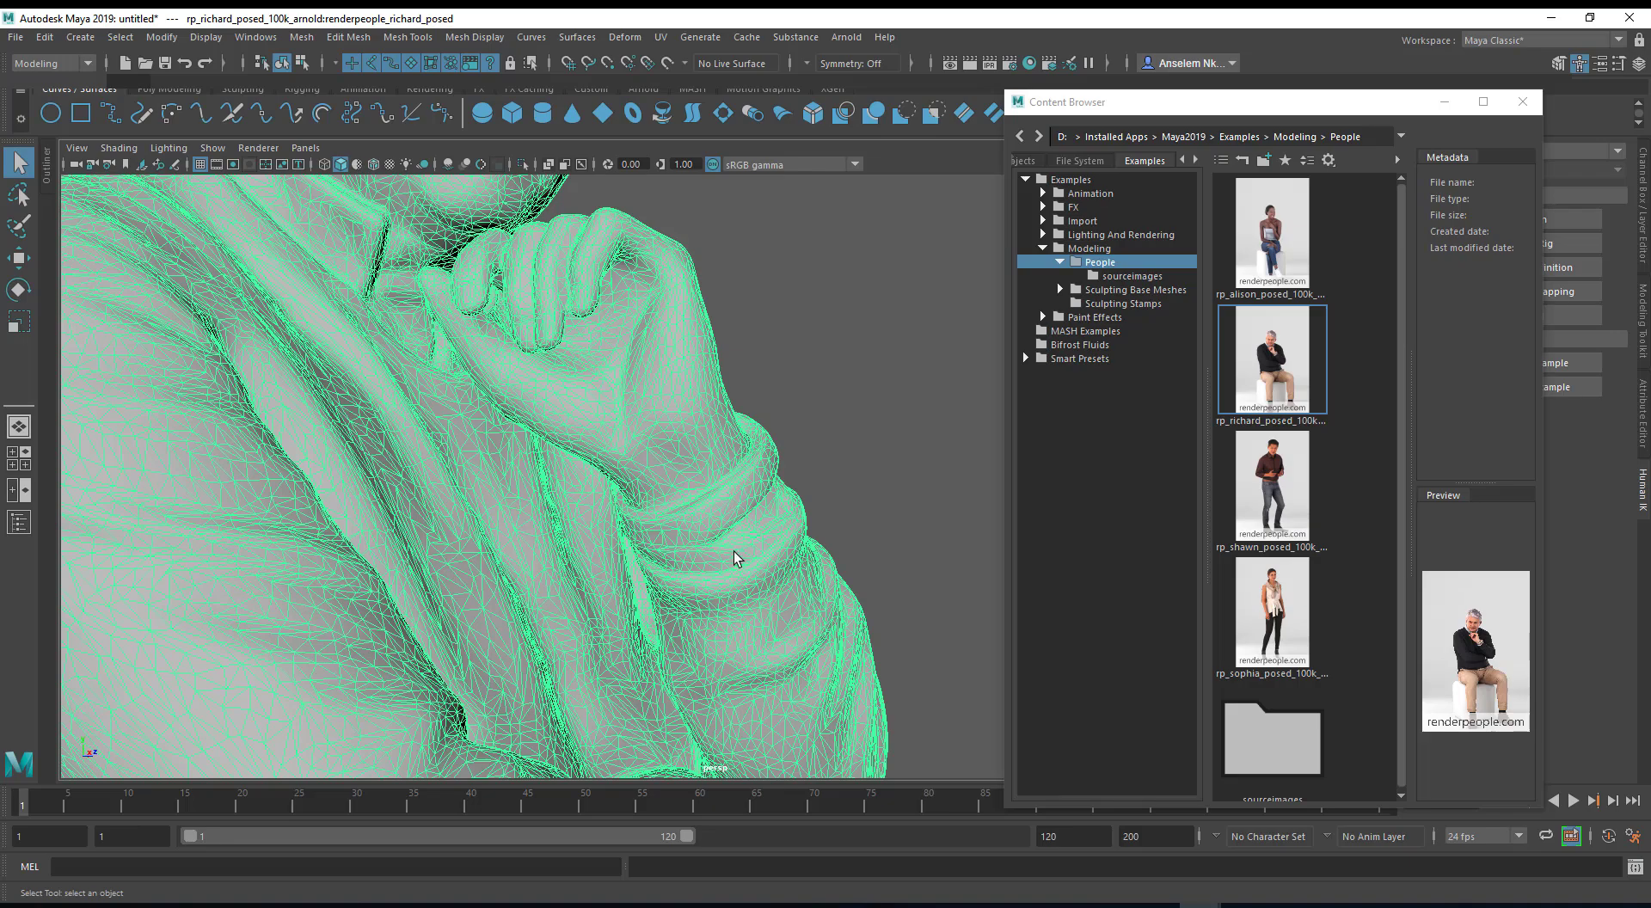
{"action": "scroll", "coordinate": [790, 430], "scroll_direction": "down", "scroll_amount": 5}
{"action": "left_click", "coordinate": [803, 394]}
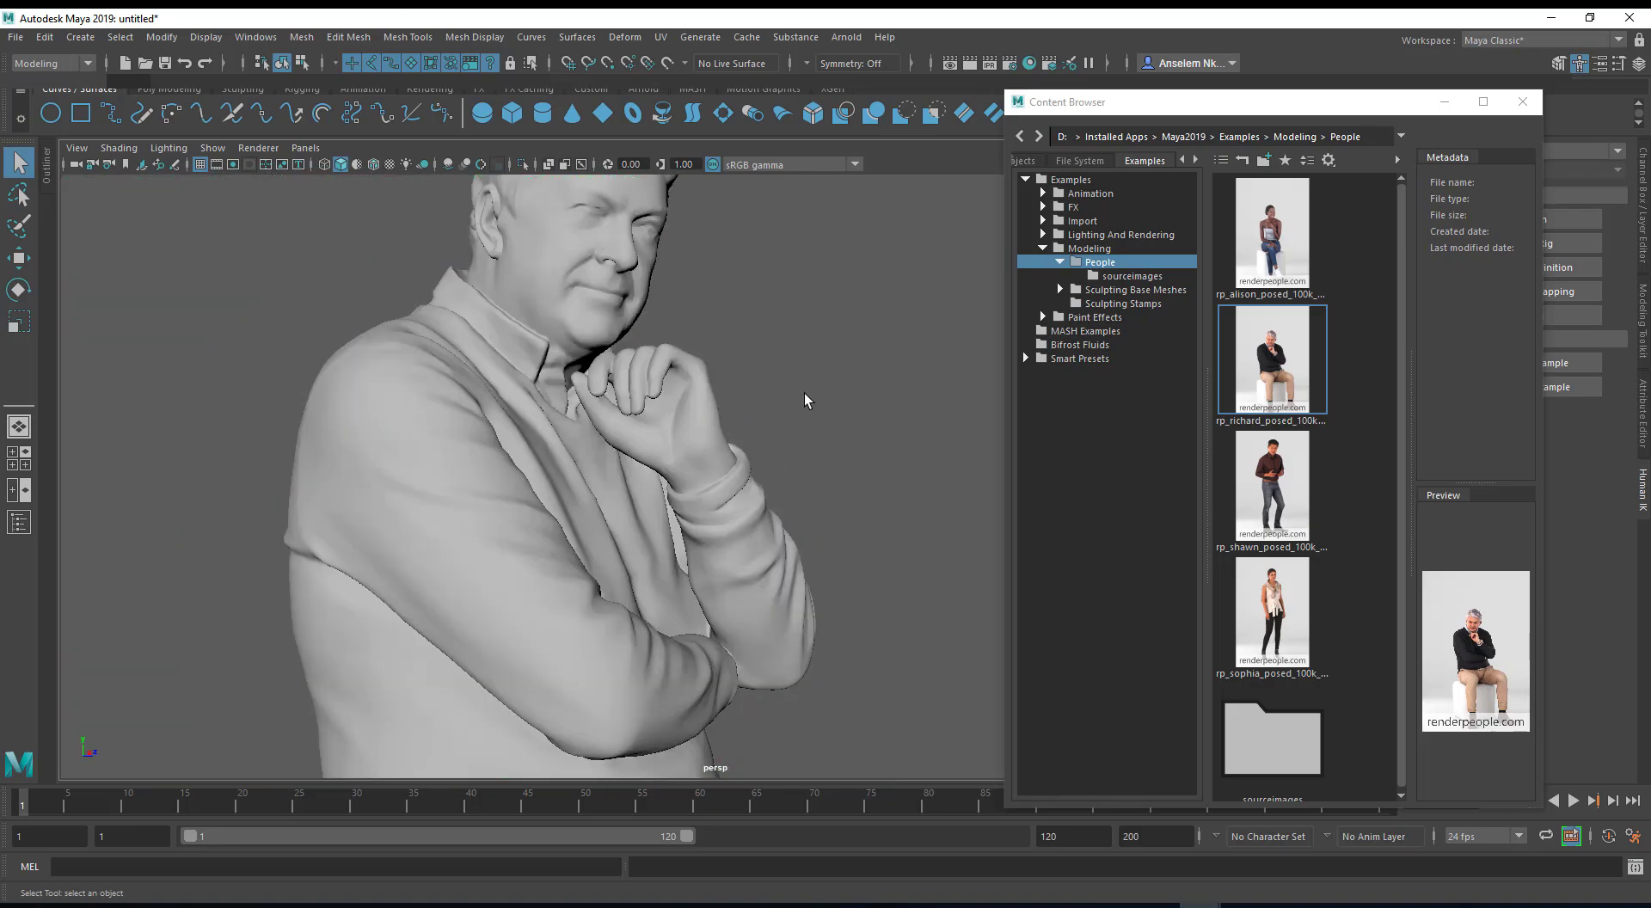
{"action": "scroll", "coordinate": [766, 581], "scroll_direction": "down", "scroll_amount": 3}
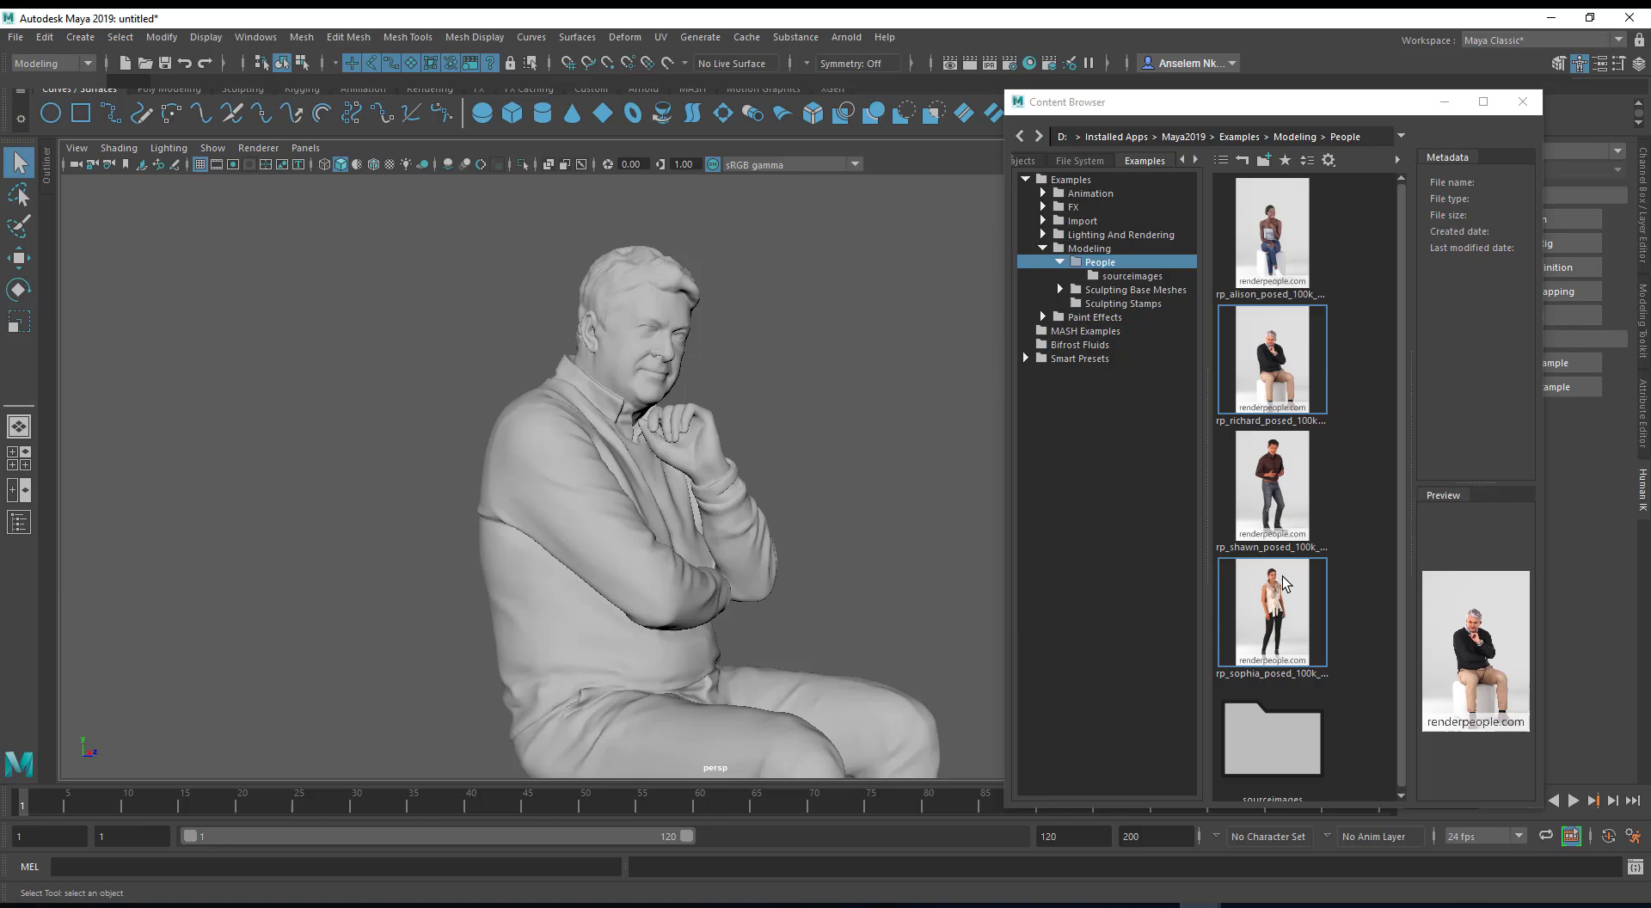
Import the standing woman rp_sophia_posed into the scene and move her sideways so she stands beside the seated man.
{"action": "left_click_drag", "start_coordinate": [1273, 612], "coordinate": [401, 630]}
{"action": "scroll", "coordinate": [710, 553], "scroll_direction": "down", "scroll_amount": 6}
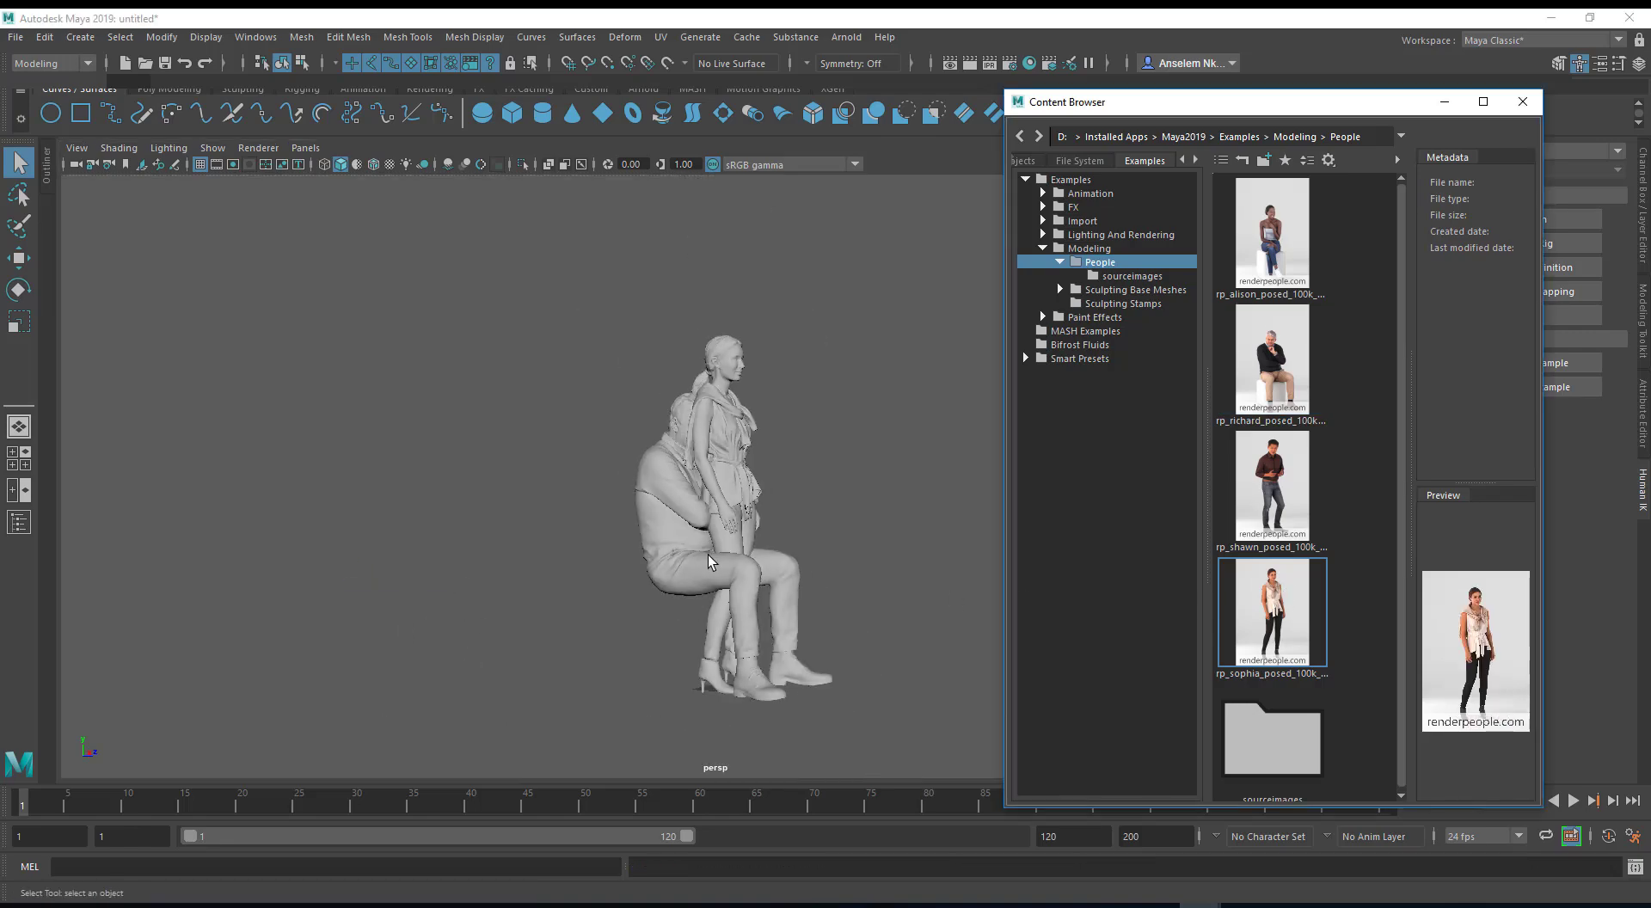
{"action": "left_click_drag", "start_coordinate": [748, 581], "coordinate": [628, 578], "text": "alt"}
{"action": "left_click", "coordinate": [698, 495]}
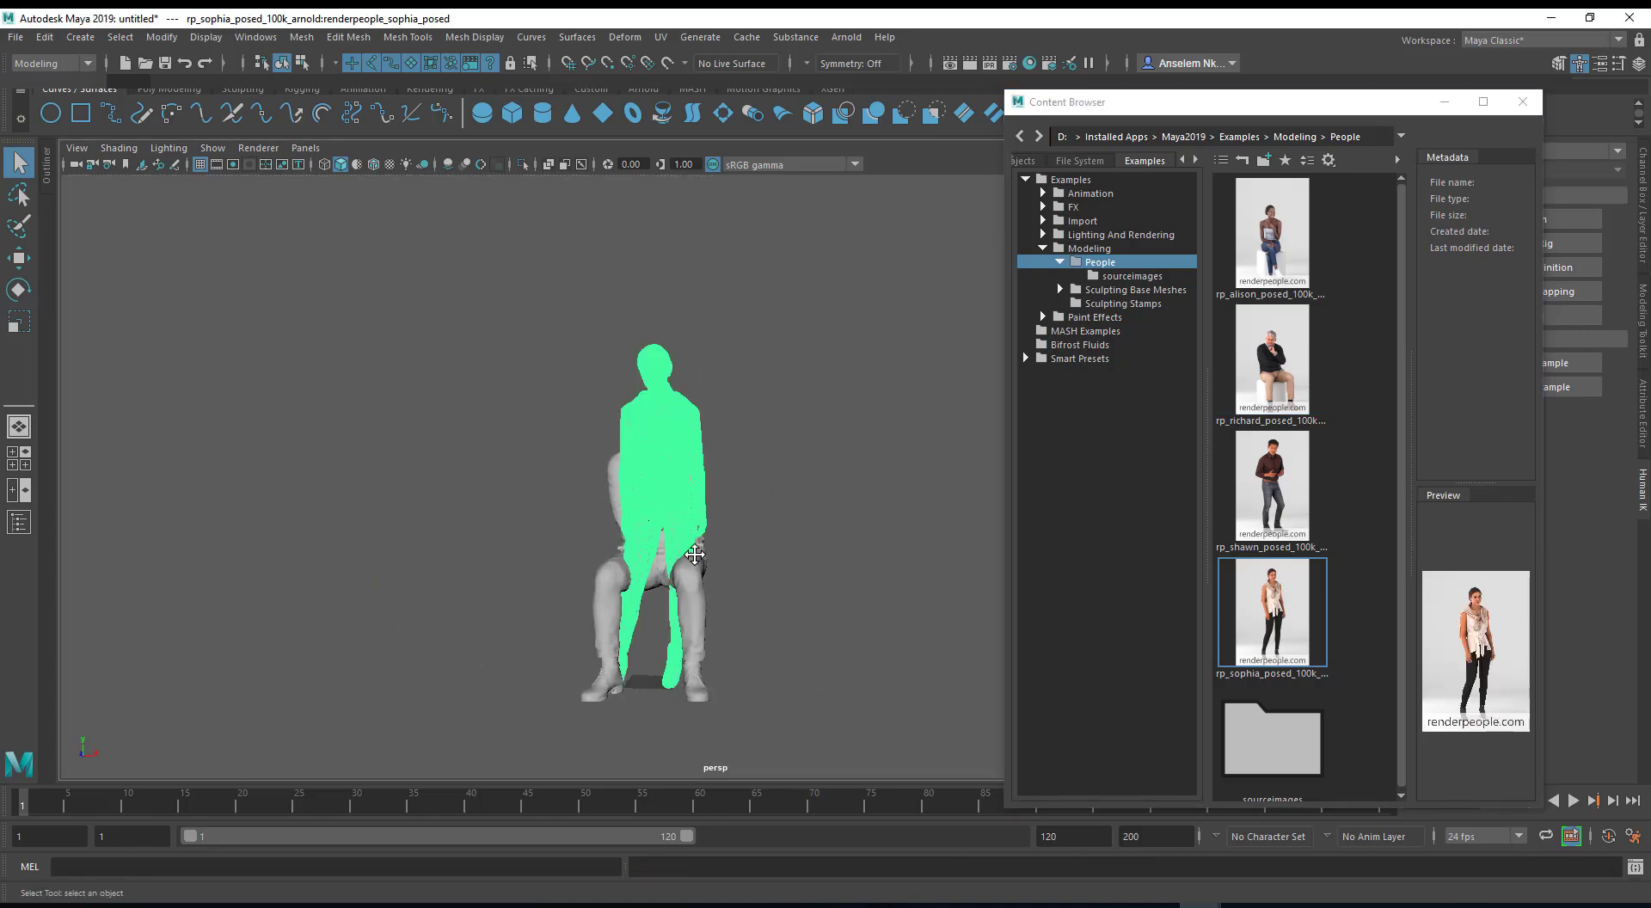
{"action": "middle_click_drag", "start_coordinate": [695, 555], "coordinate": [609, 480], "text": "alt"}
{"action": "key", "text": "w"}
{"action": "left_click_drag", "start_coordinate": [538, 689], "coordinate": [785, 731]}
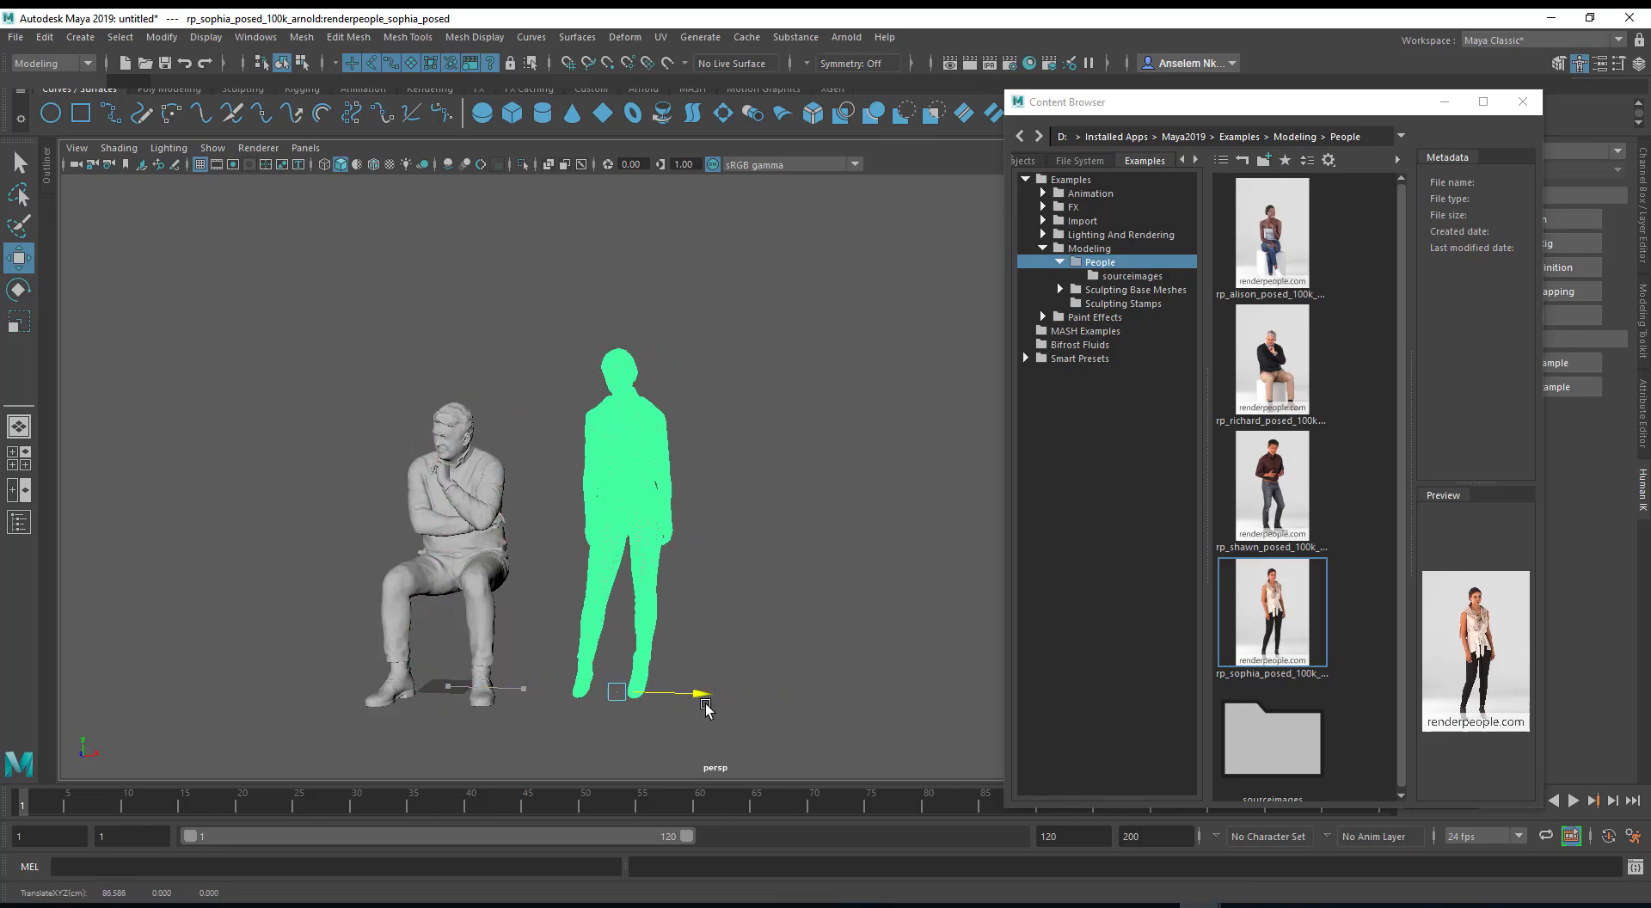
Deselect the woman and display both models with their texture maps in the viewport.
{"action": "scroll", "coordinate": [859, 594], "scroll_direction": "up", "scroll_amount": 6}
{"action": "left_click", "coordinate": [815, 494]}
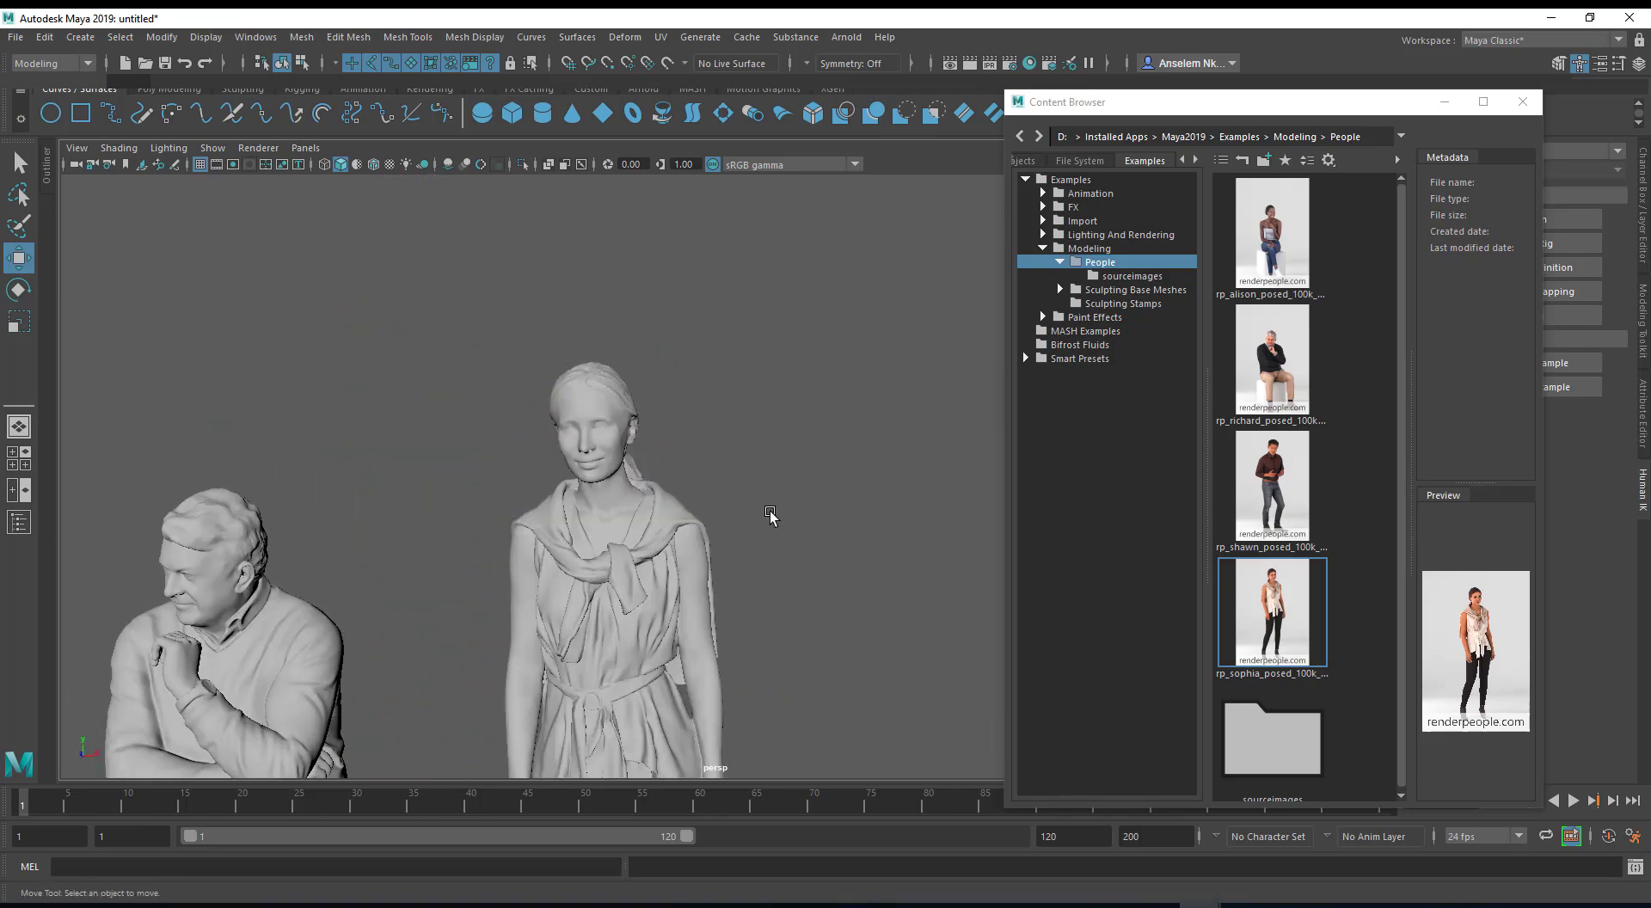
{"action": "left_click_drag", "start_coordinate": [771, 515], "coordinate": [645, 515], "text": "alt"}
{"action": "scroll", "coordinate": [642, 518], "scroll_direction": "up", "scroll_amount": 6}
{"action": "mouse_move", "coordinate": [389, 483]}
{"action": "left_mouse_down", "text": "alt"}
{"action": "mouse_move", "coordinate": [762, 484]}
{"action": "mouse_move", "coordinate": [472, 461]}
{"action": "mouse_move", "coordinate": [800, 459]}
{"action": "mouse_move", "coordinate": [667, 461]}
{"action": "left_mouse_up", "text": "alt"}
{"action": "key", "text": "6"}
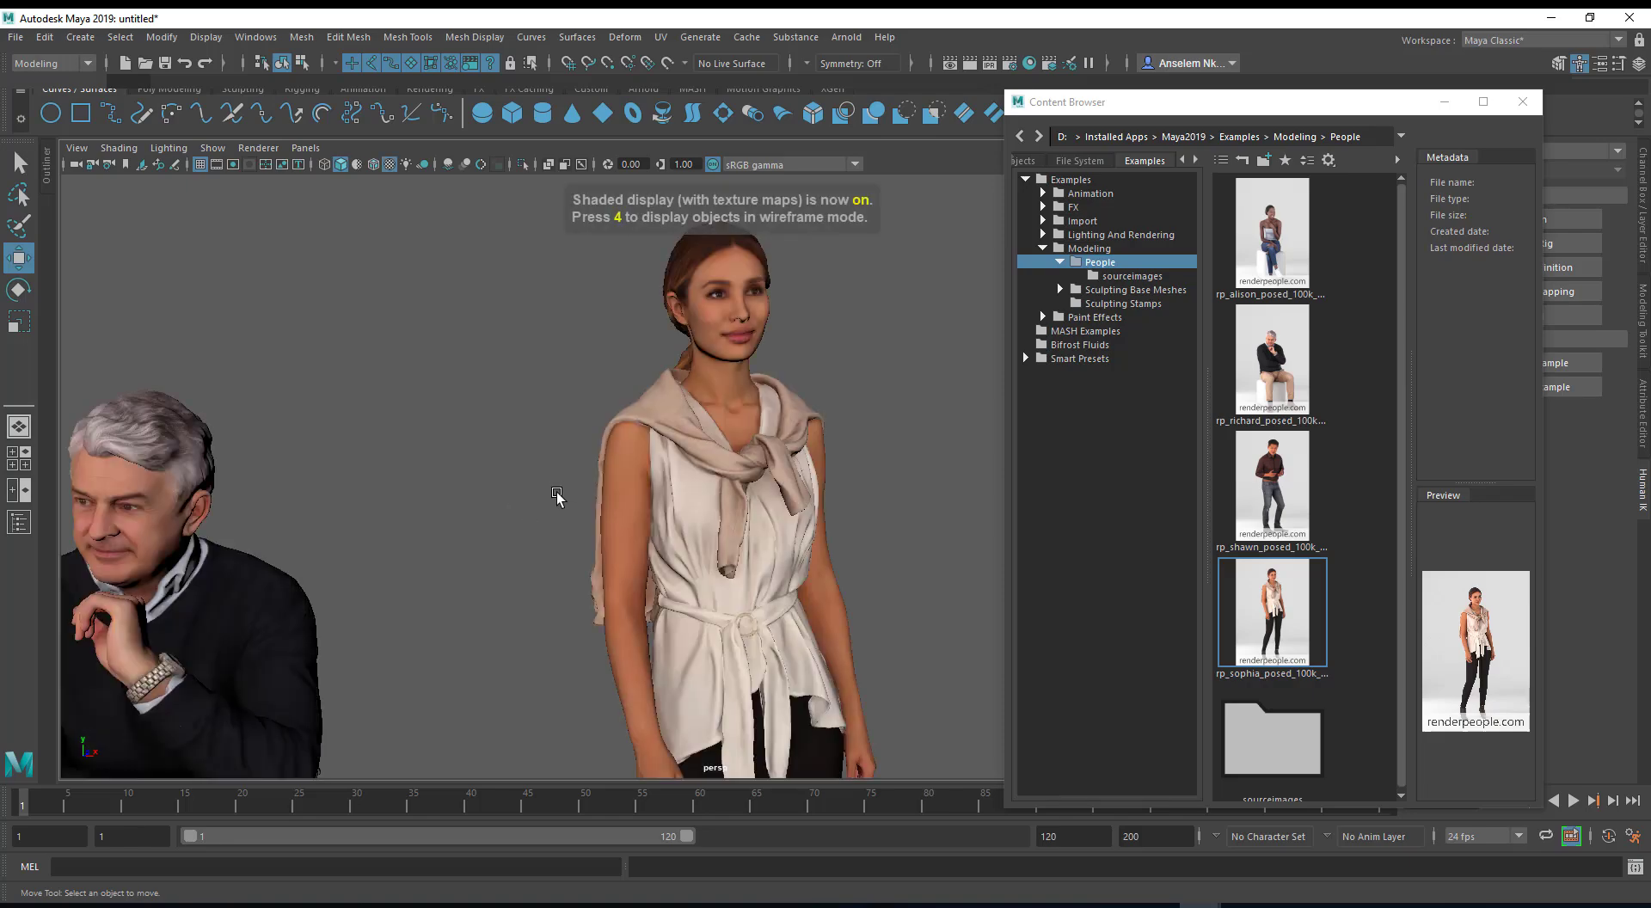
Examine the textured man and woman from several angles and distances.
{"action": "middle_click_drag", "start_coordinate": [467, 518], "coordinate": [697, 398], "text": "alt"}
{"action": "left_click_drag", "start_coordinate": [696, 399], "coordinate": [789, 505], "text": "alt"}
{"action": "right_click_drag", "start_coordinate": [788, 505], "coordinate": [333, 344], "text": "alt"}
{"action": "left_click_drag", "start_coordinate": [333, 345], "coordinate": [405, 509], "text": "alt"}
{"action": "right_click_drag", "start_coordinate": [405, 509], "coordinate": [707, 636], "text": "alt"}
{"action": "left_click_drag", "start_coordinate": [707, 636], "coordinate": [693, 486], "text": "alt"}
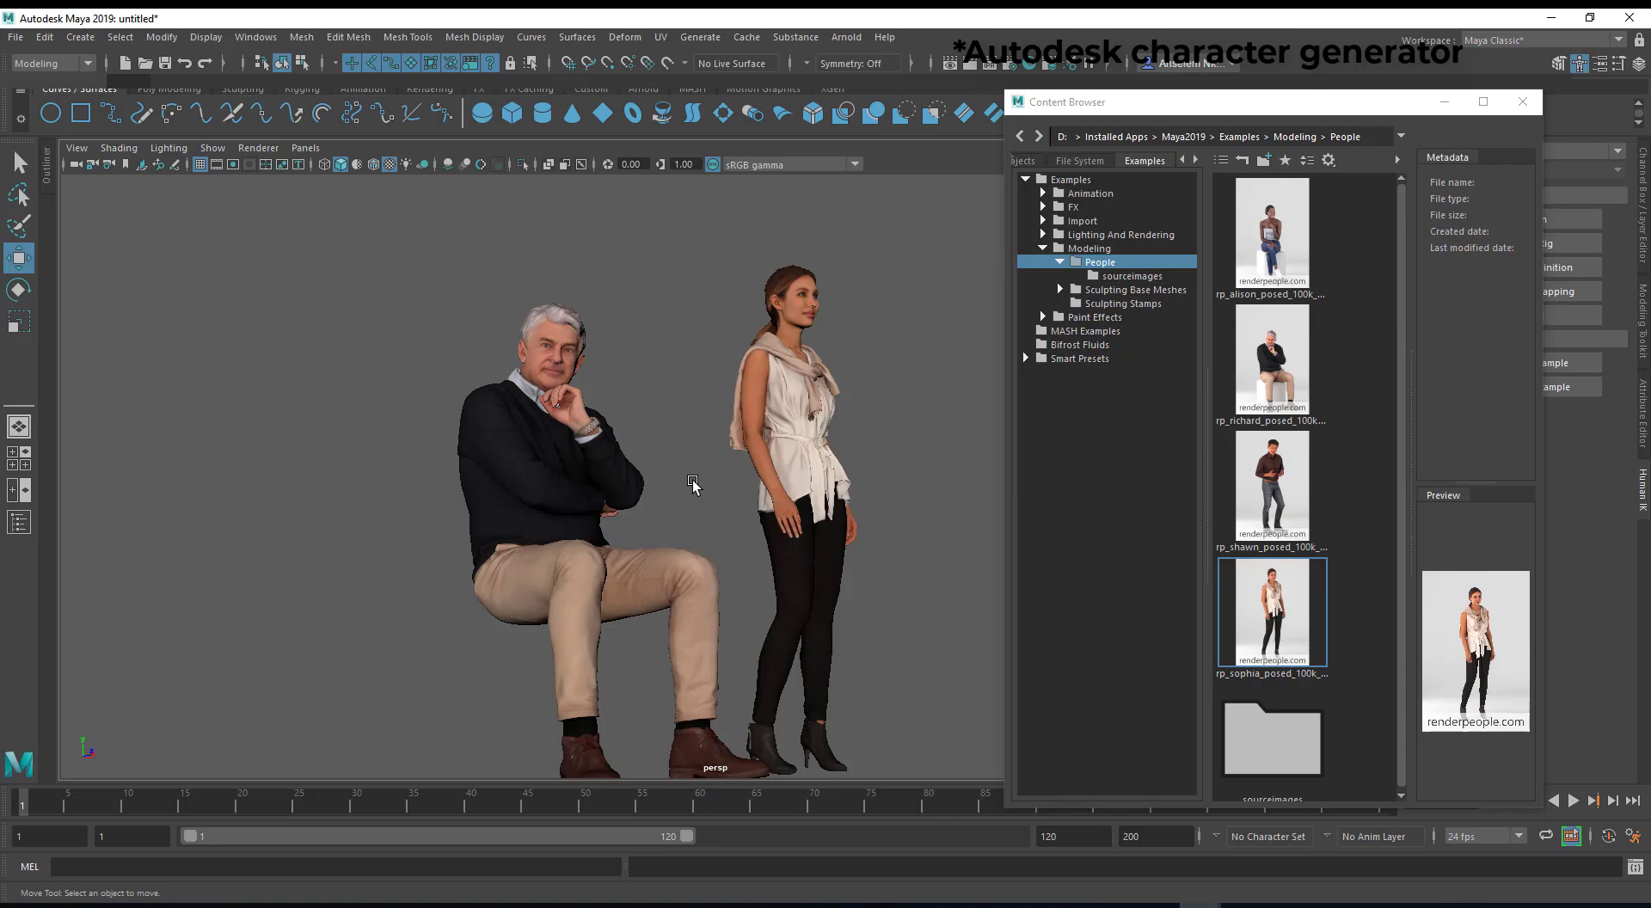
Examine the standing woman up close, both with her mesh wireframe highlighted and in plain textured shading.
{"action": "left_click_drag", "start_coordinate": [699, 480], "coordinate": [564, 457], "text": "alt"}
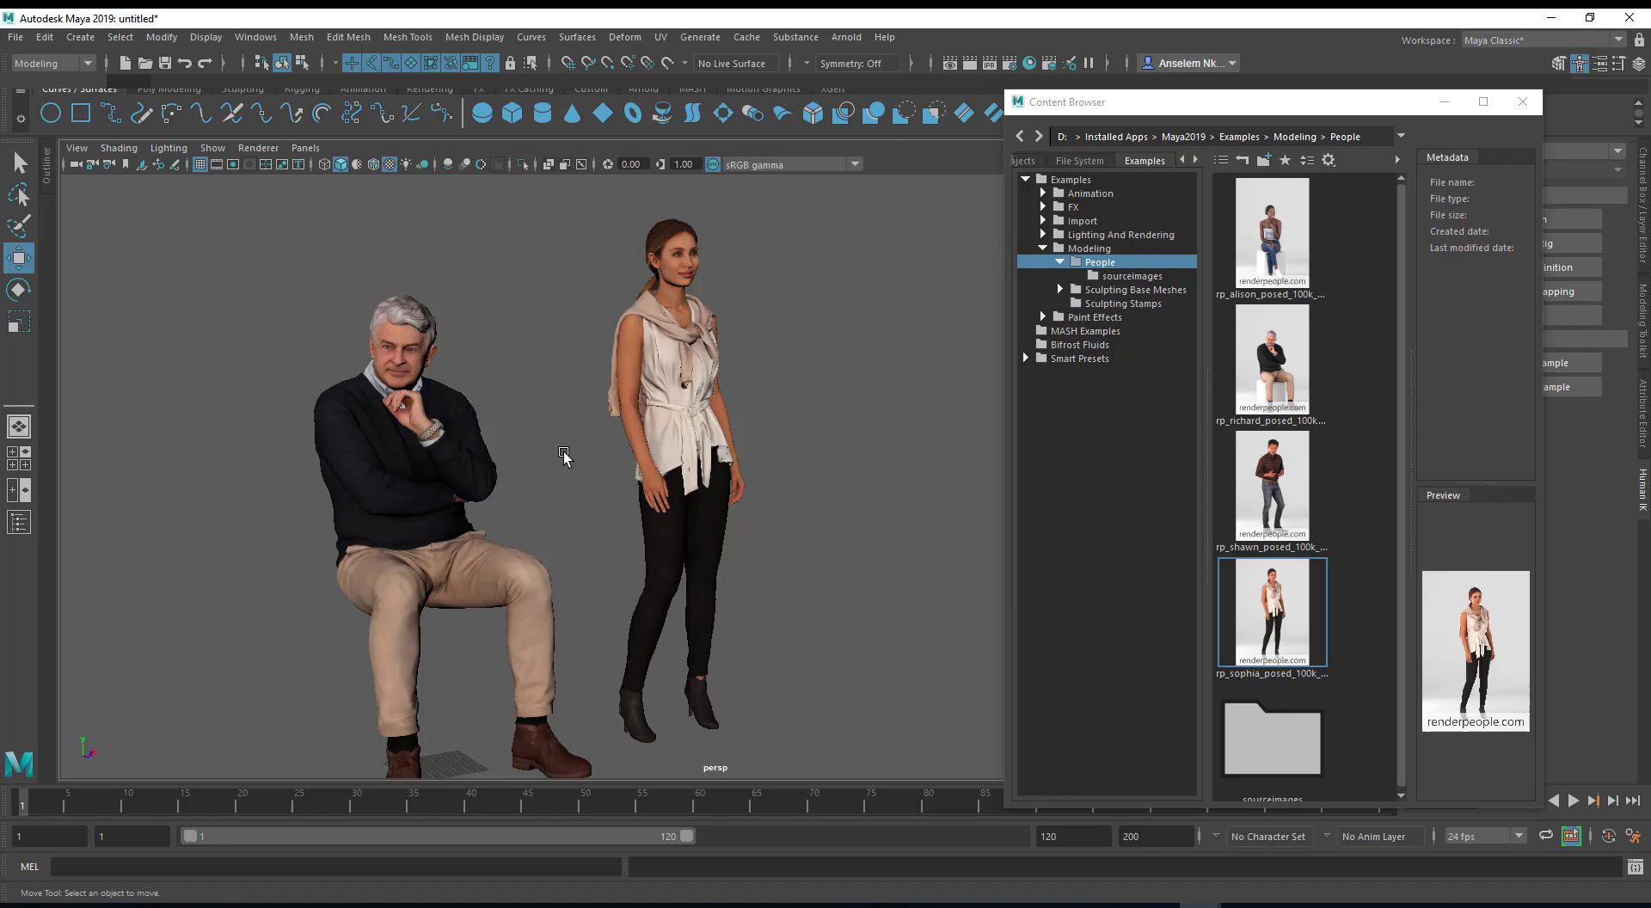
{"action": "right_click_drag", "start_coordinate": [564, 457], "coordinate": [699, 563], "text": "alt"}
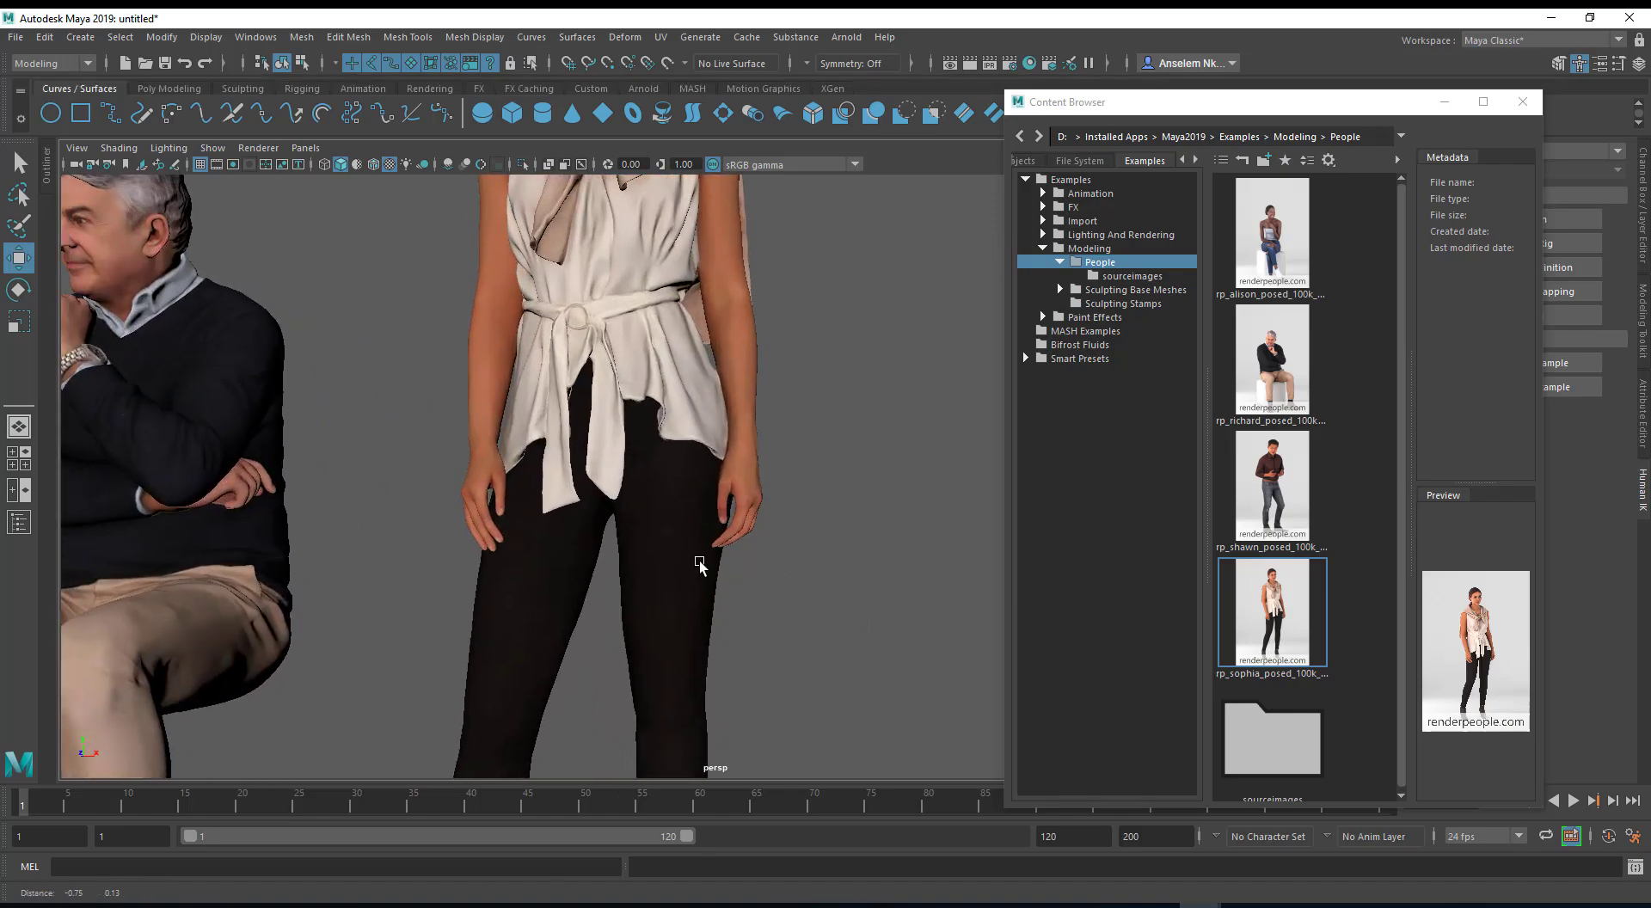
{"action": "middle_click_drag", "start_coordinate": [699, 561], "coordinate": [772, 540], "text": "alt"}
{"action": "left_click", "coordinate": [787, 436]}
{"action": "left_click_drag", "start_coordinate": [690, 518], "coordinate": [747, 534], "text": "alt"}
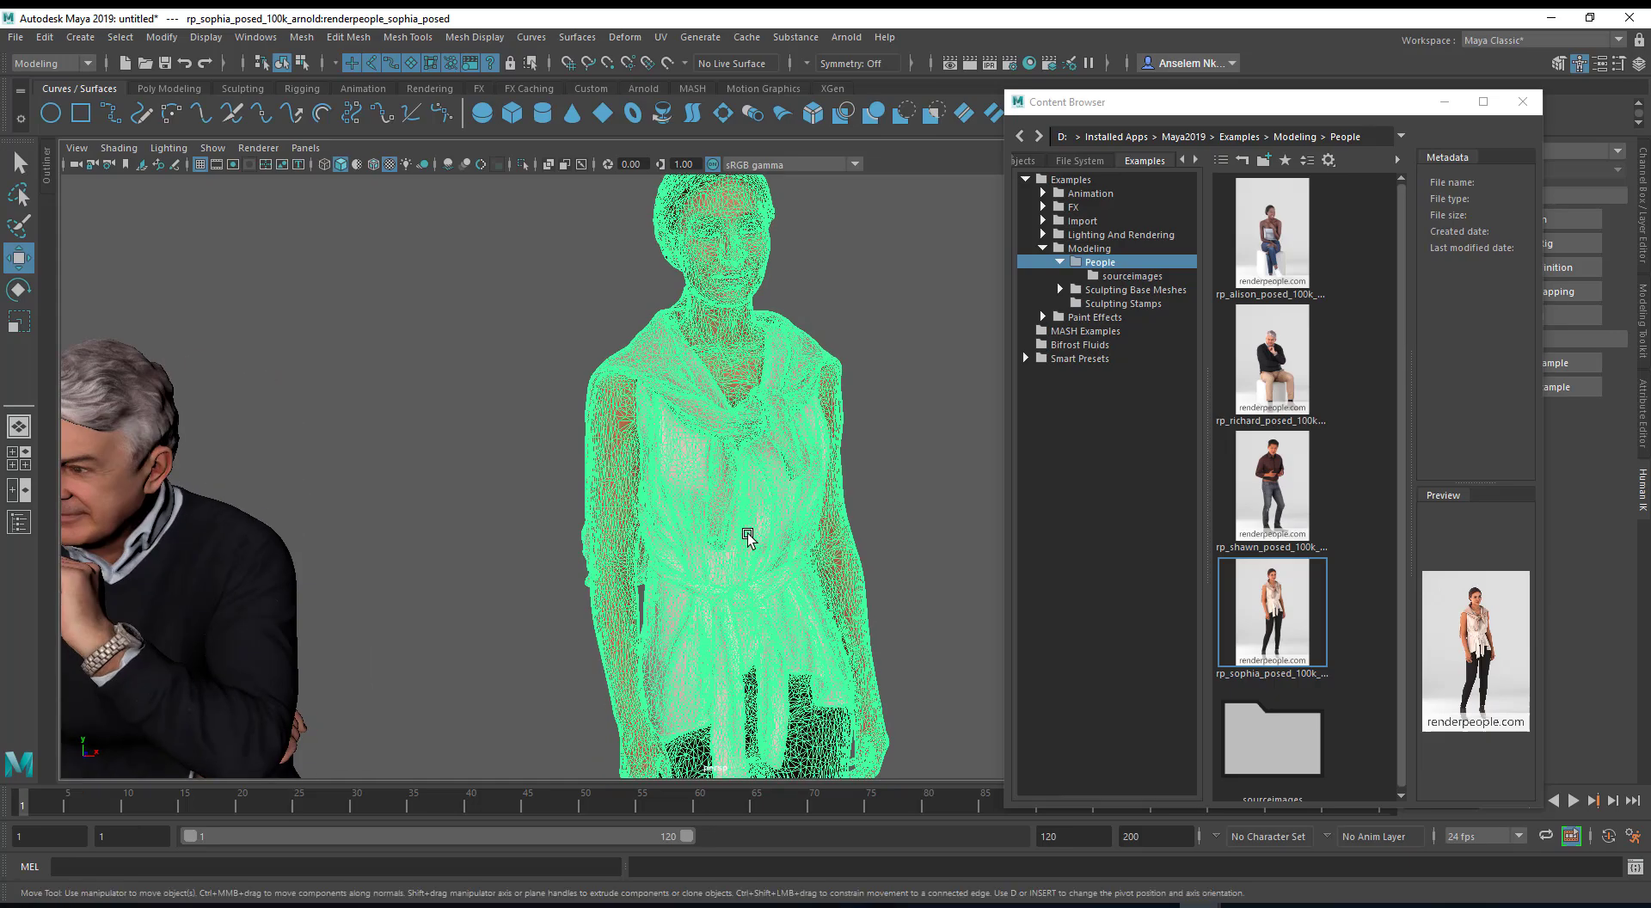
{"action": "middle_click_drag", "start_coordinate": [726, 516], "coordinate": [948, 408], "text": "alt"}
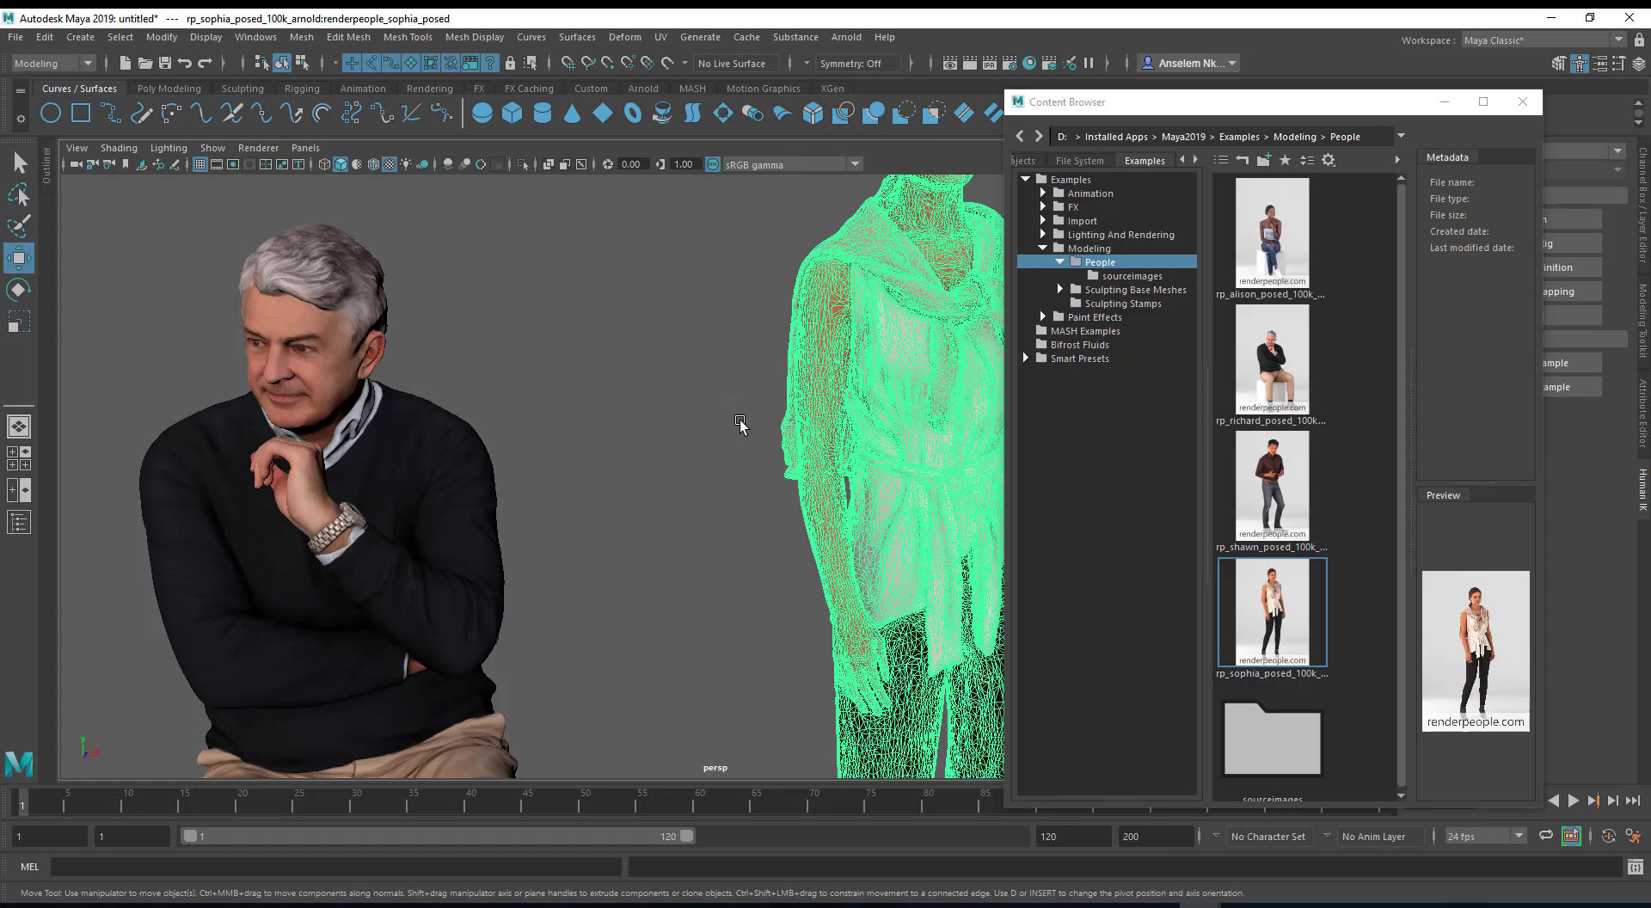
{"action": "middle_click_drag", "start_coordinate": [740, 424], "coordinate": [675, 512], "text": "alt"}
{"action": "right_click_drag", "start_coordinate": [674, 513], "coordinate": [562, 440], "text": "alt"}
{"action": "left_click", "coordinate": [562, 441]}
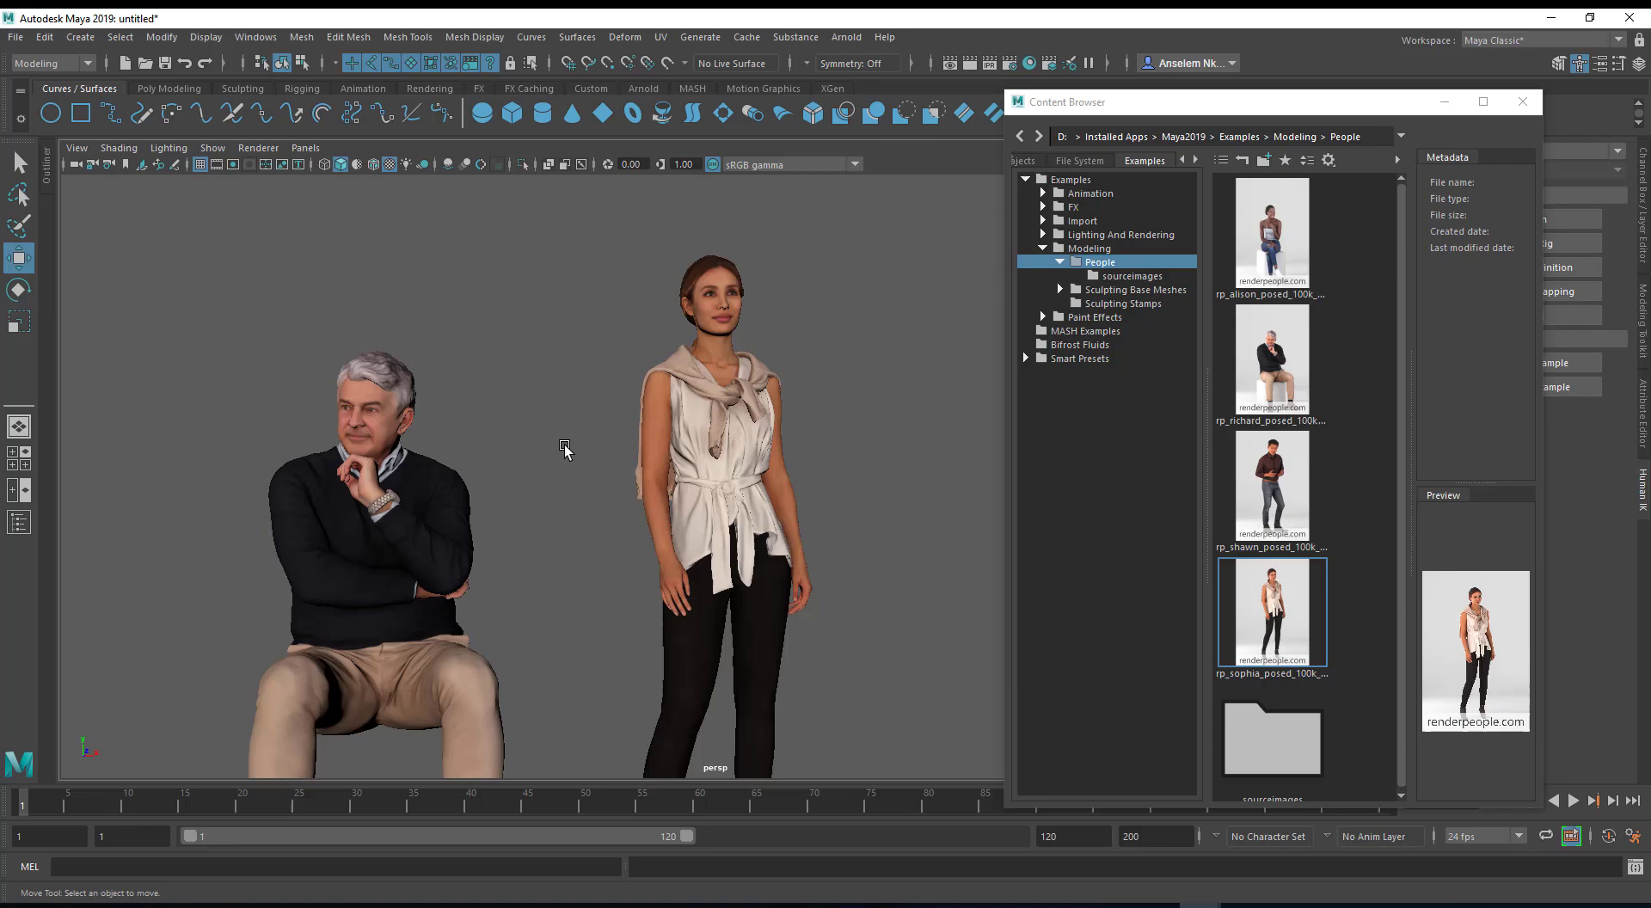
Compare the seated man and the standing woman side by side, from close-up to full-figure views.
{"action": "left_click_drag", "start_coordinate": [590, 501], "coordinate": [717, 456], "text": "alt"}
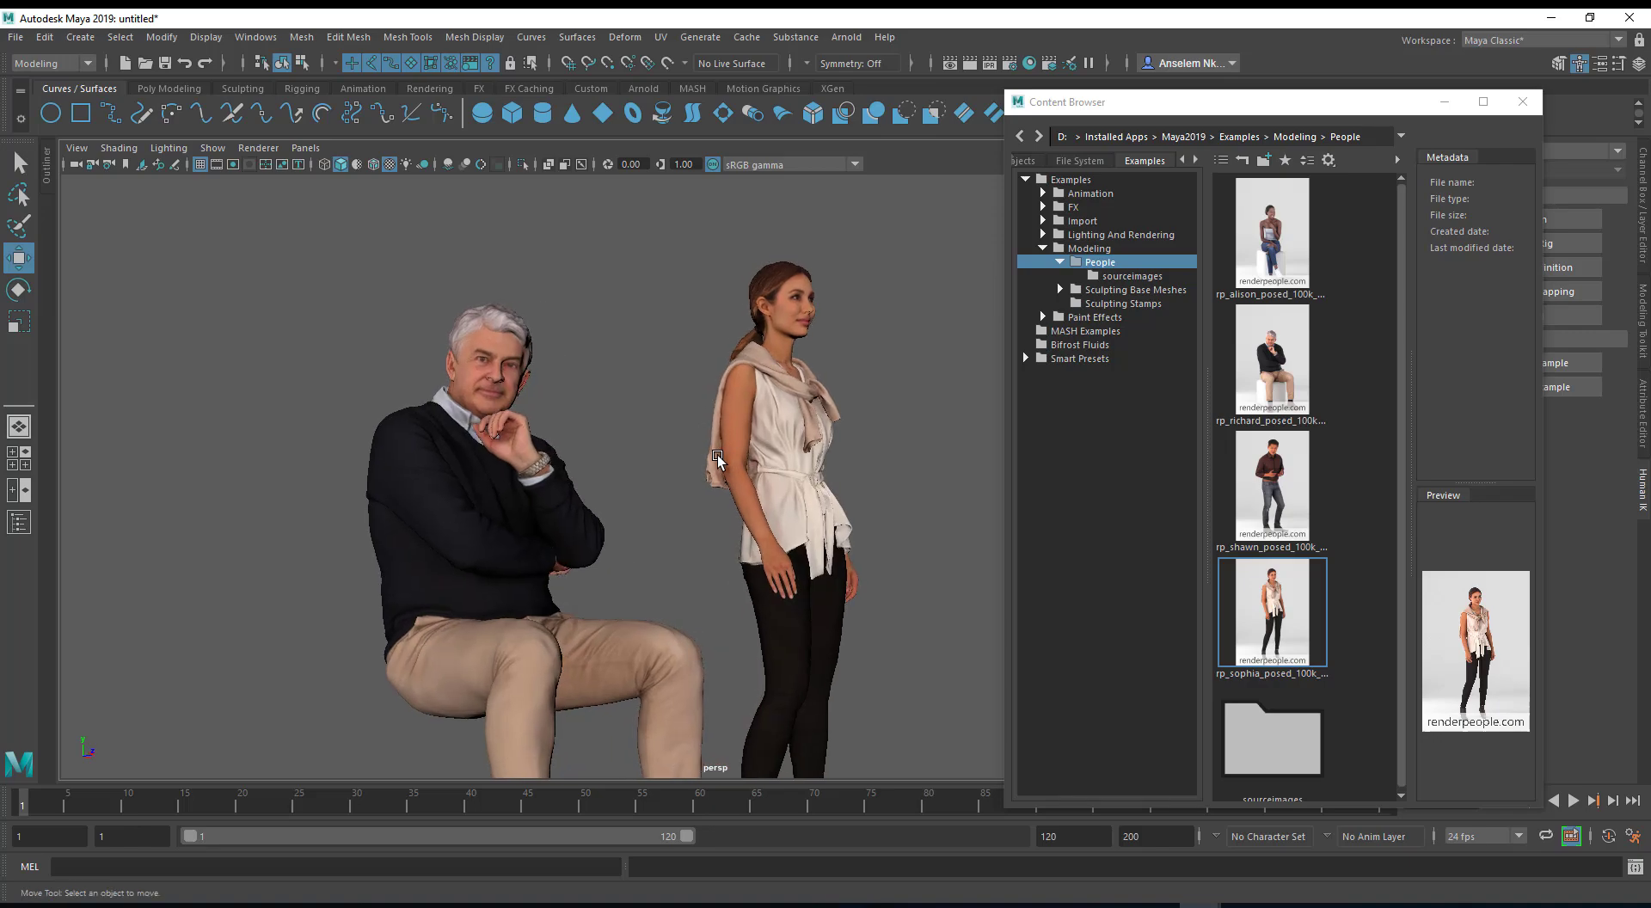
{"action": "left_click_drag", "start_coordinate": [685, 417], "coordinate": [629, 461], "text": "alt"}
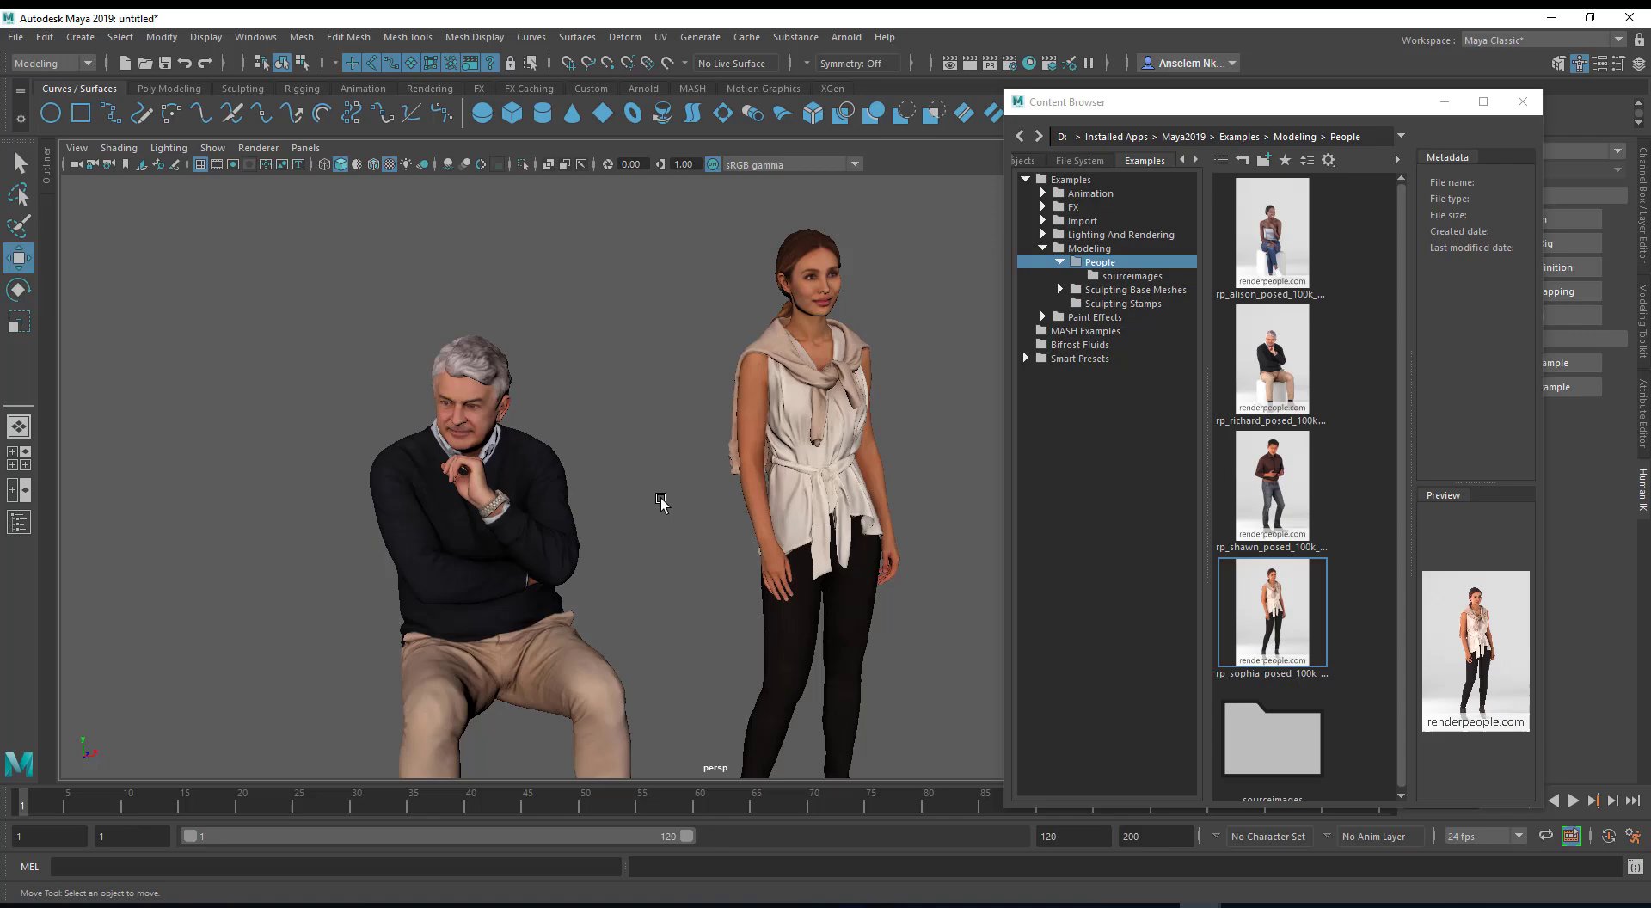
{"action": "left_click_drag", "start_coordinate": [722, 511], "coordinate": [747, 542], "text": "alt"}
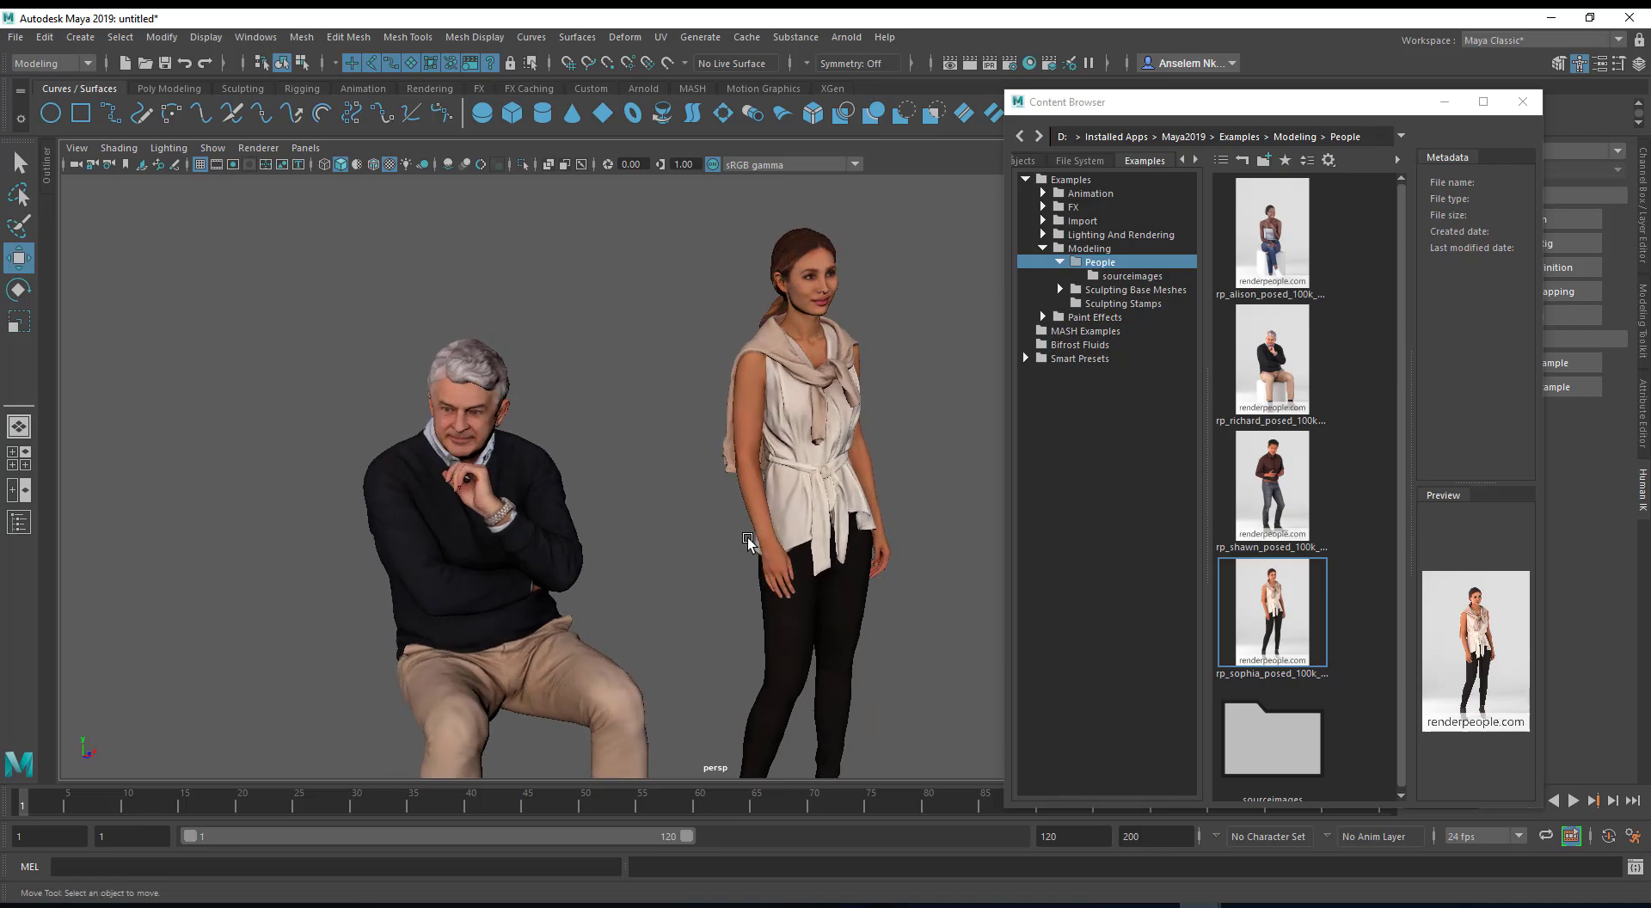
{"action": "middle_click_drag", "start_coordinate": [711, 534], "coordinate": [764, 629], "text": "alt"}
{"action": "right_click_drag", "start_coordinate": [764, 629], "coordinate": [713, 612], "text": "alt"}
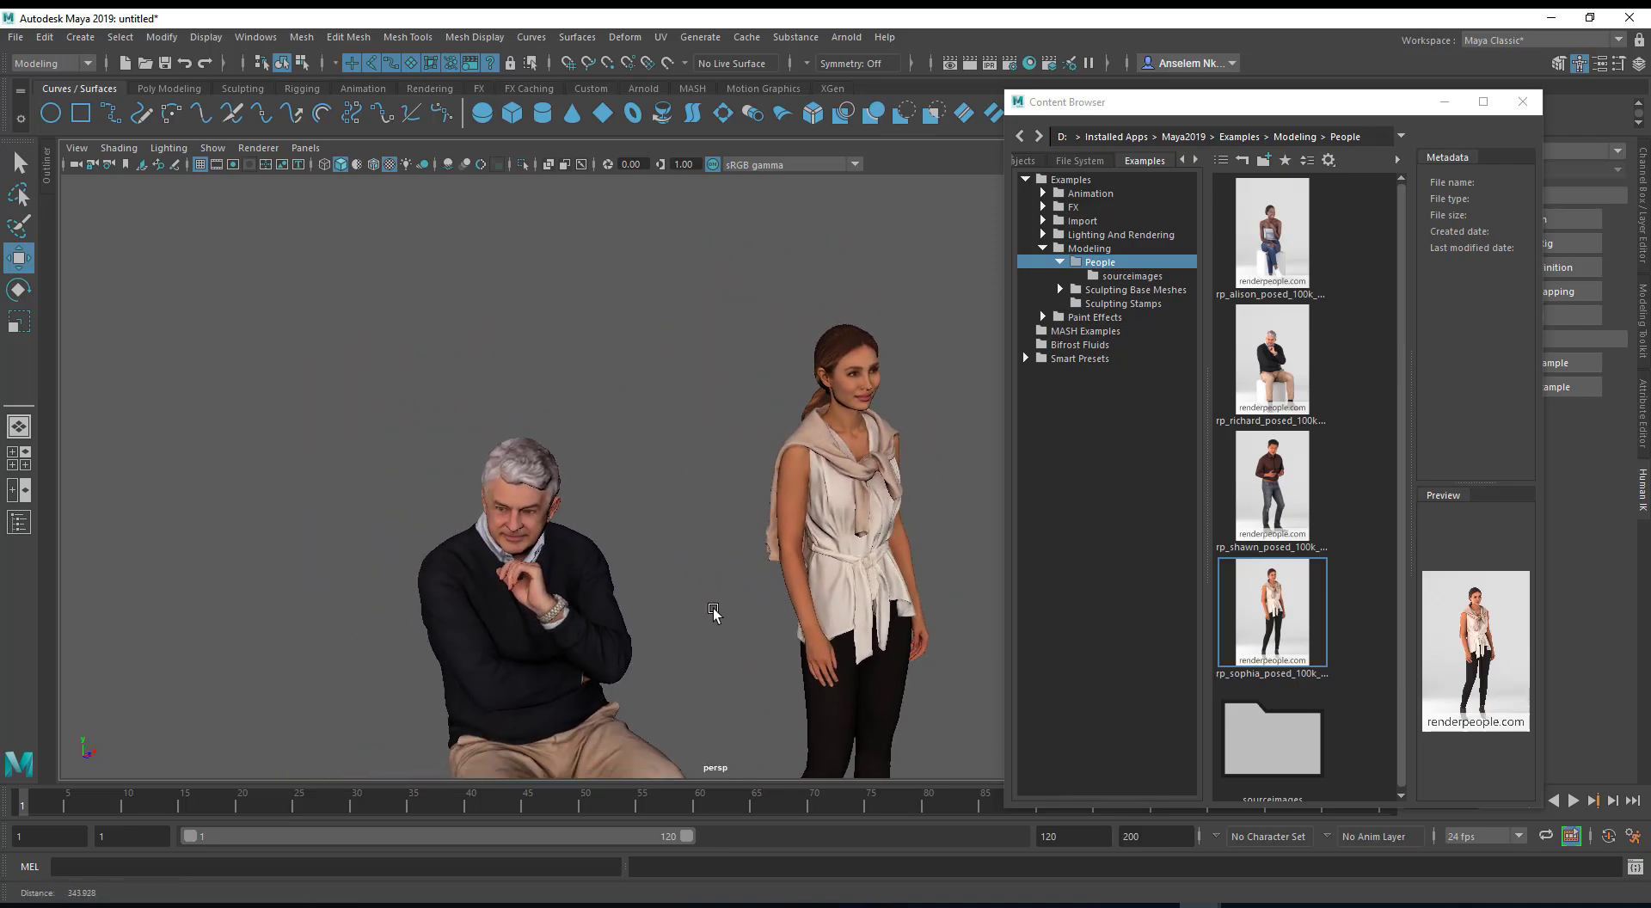
{"action": "left_click_drag", "start_coordinate": [713, 611], "coordinate": [702, 590], "text": "alt"}
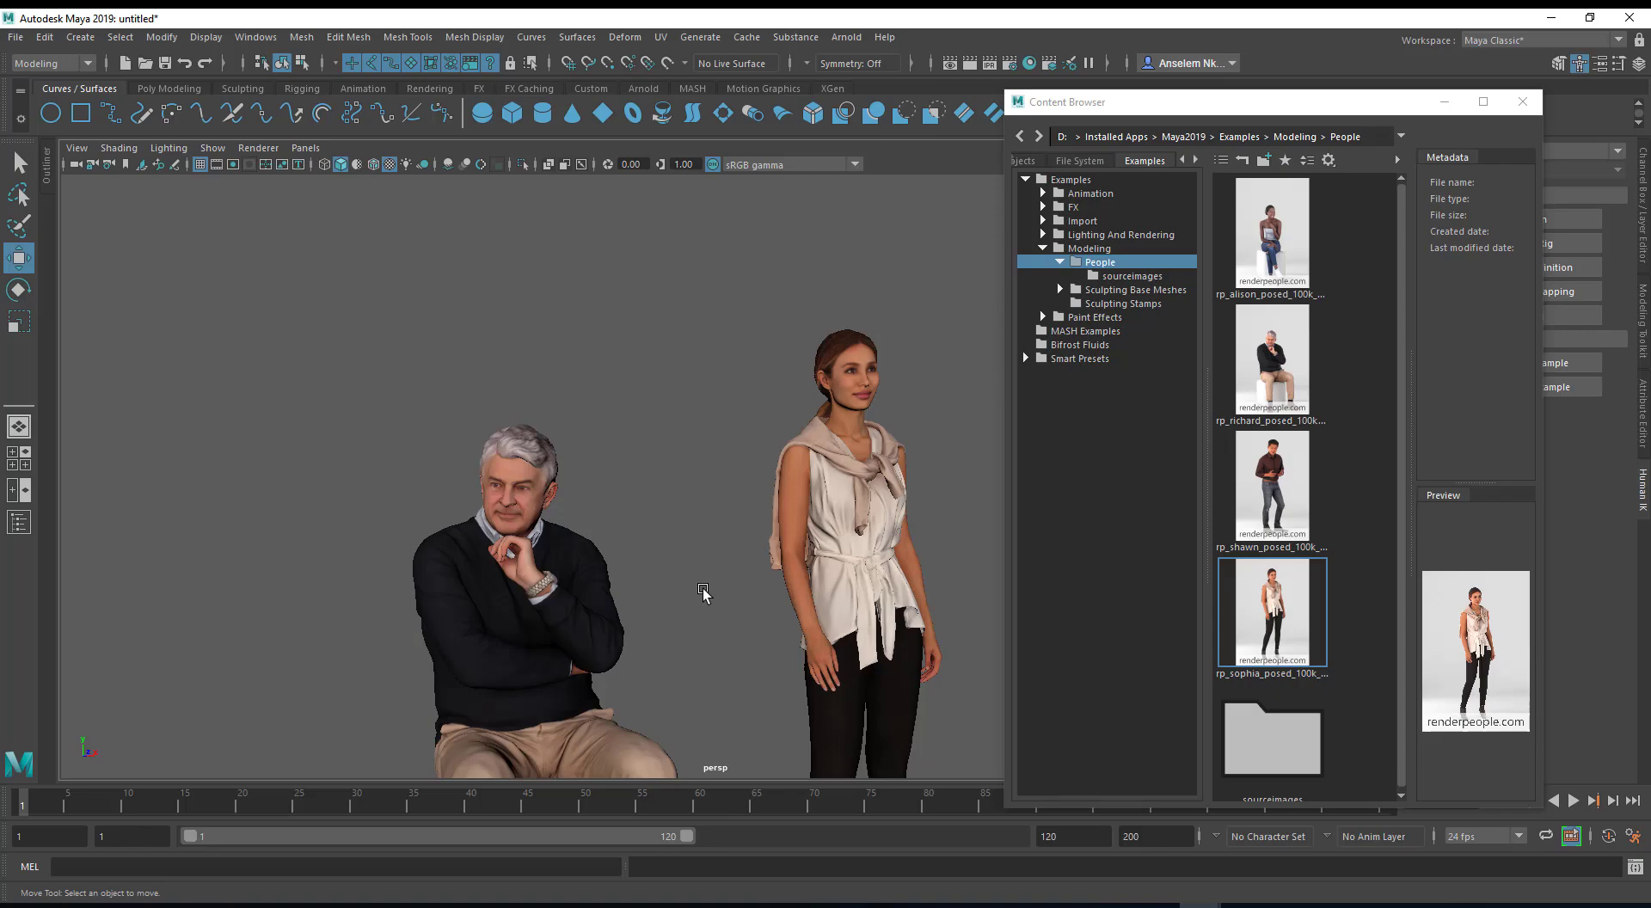
{"action": "left_click_drag", "start_coordinate": [745, 591], "coordinate": [777, 602], "text": "alt"}
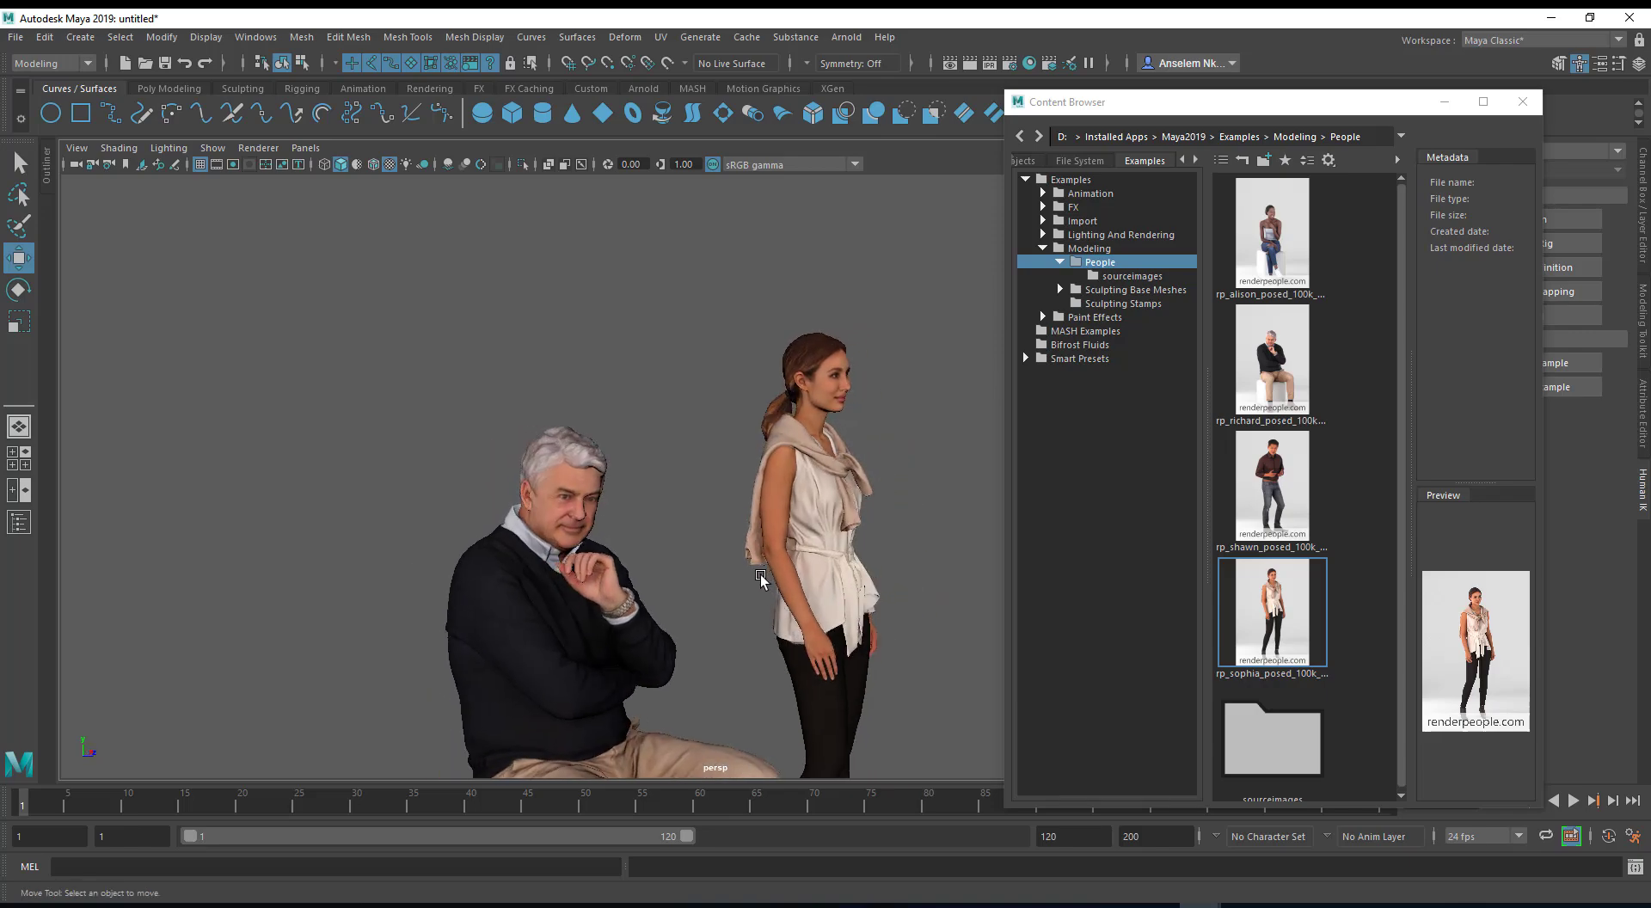
{"action": "right_click_drag", "start_coordinate": [727, 576], "coordinate": [181, 391], "text": "alt"}
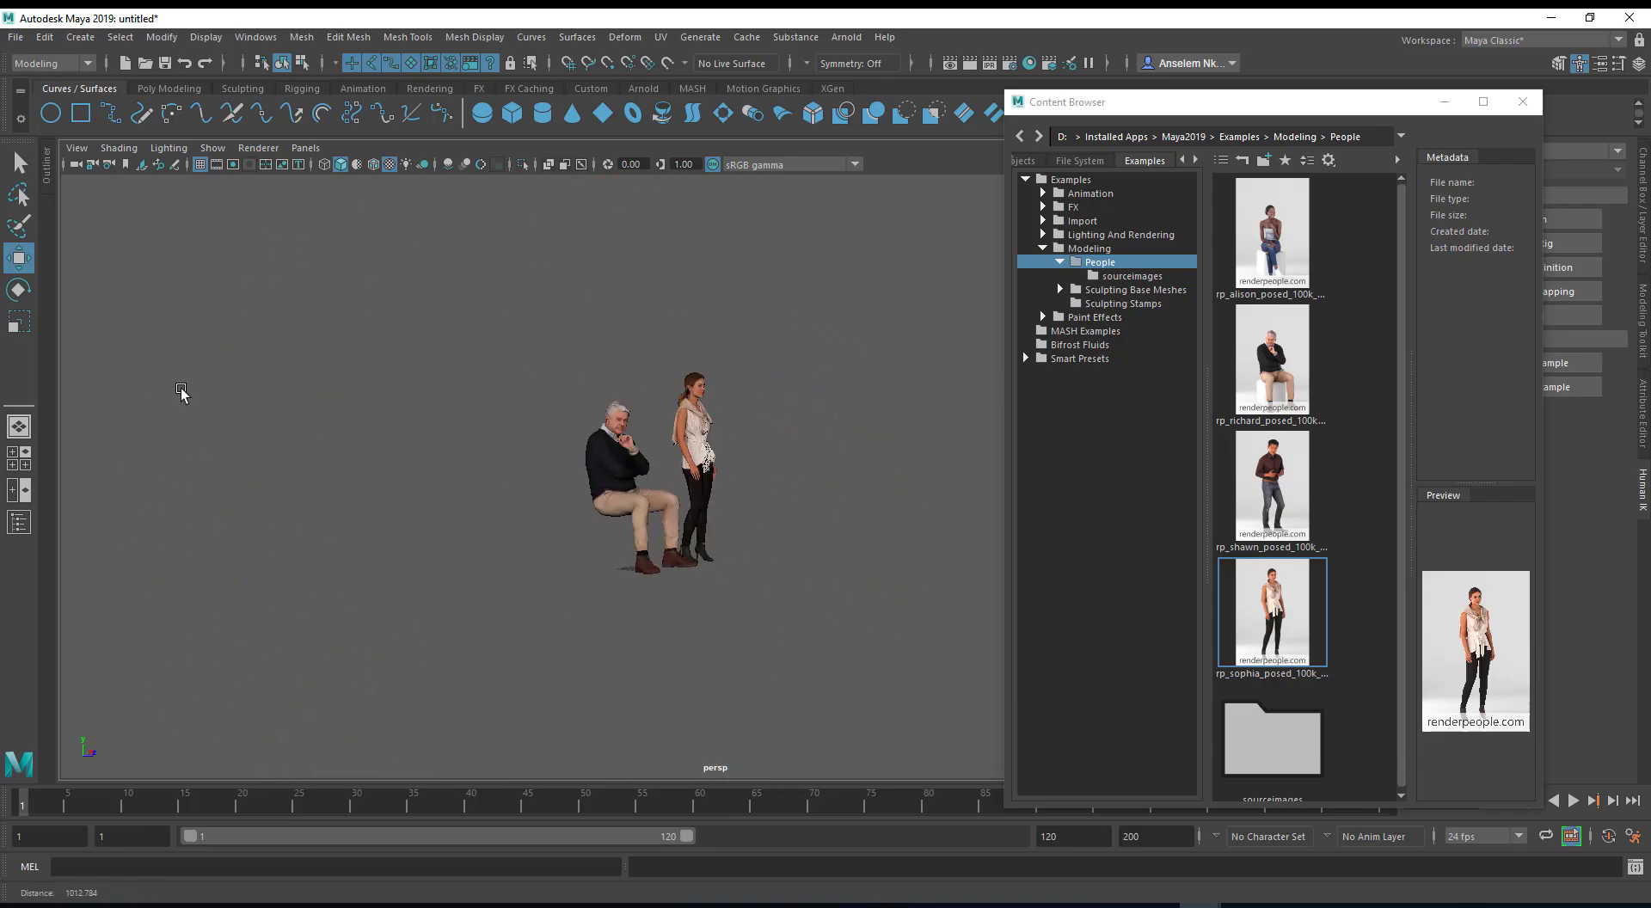
{"action": "left_click_drag", "start_coordinate": [180, 390], "coordinate": [400, 526], "text": "alt"}
{"action": "right_click_drag", "start_coordinate": [400, 526], "coordinate": [811, 660], "text": "alt"}
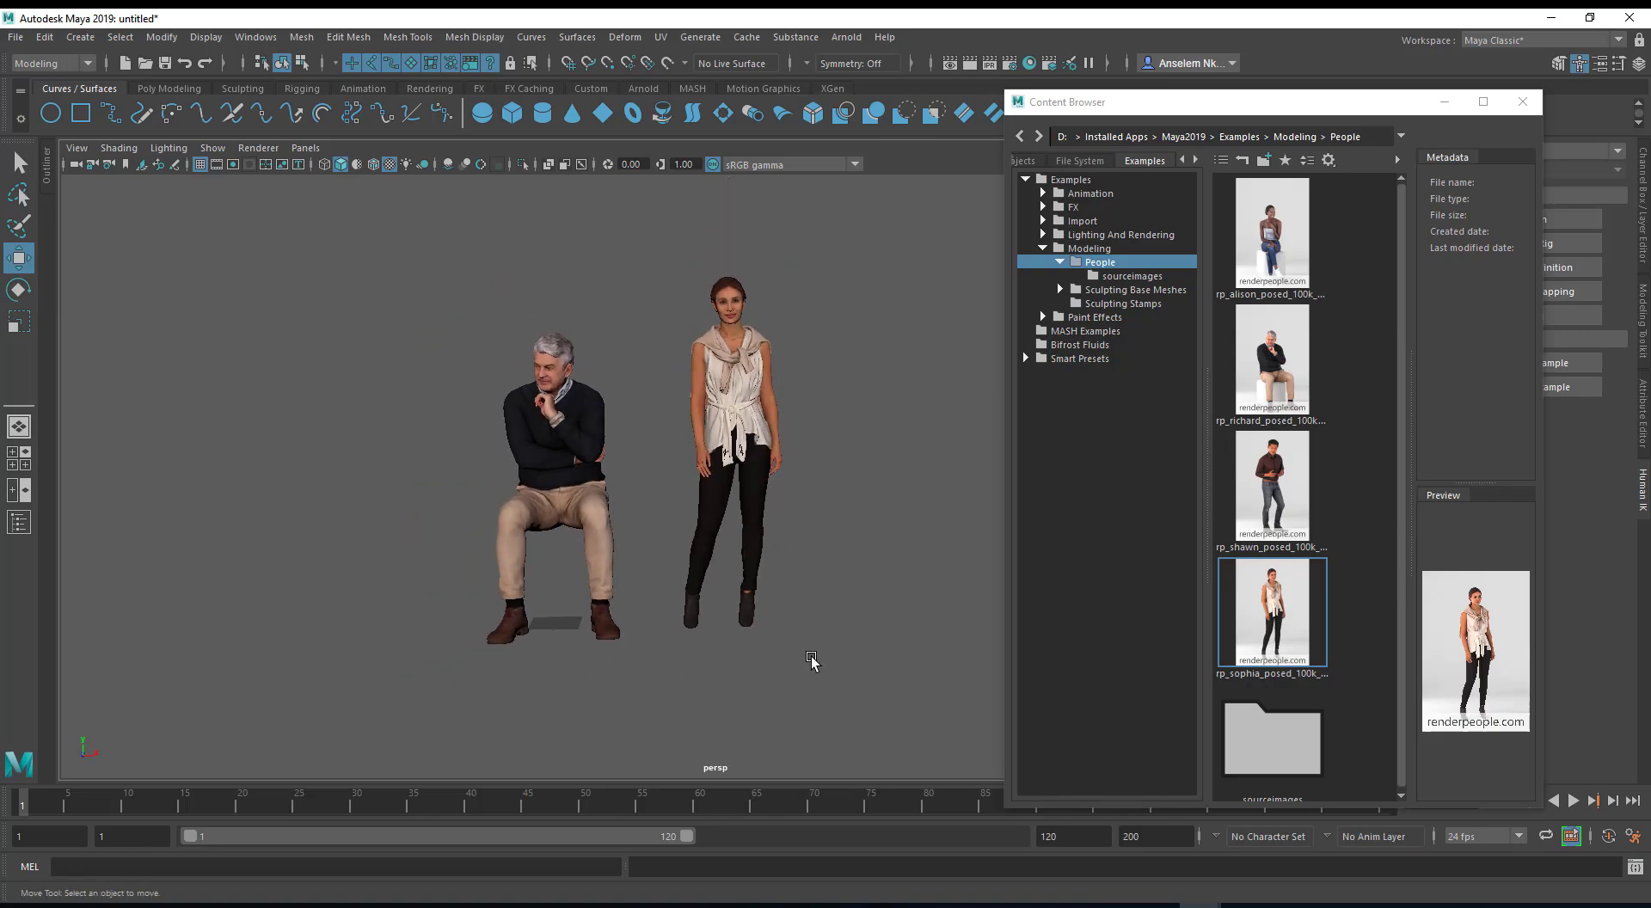
{"action": "mouse_move", "coordinate": [826, 653]}
{"action": "left_mouse_down", "text": "alt"}
{"action": "mouse_move", "coordinate": [737, 633]}
{"action": "mouse_move", "coordinate": [817, 654]}
{"action": "left_mouse_up", "text": "alt"}
{"action": "right_click_drag", "start_coordinate": [817, 654], "coordinate": [721, 649], "text": "alt"}
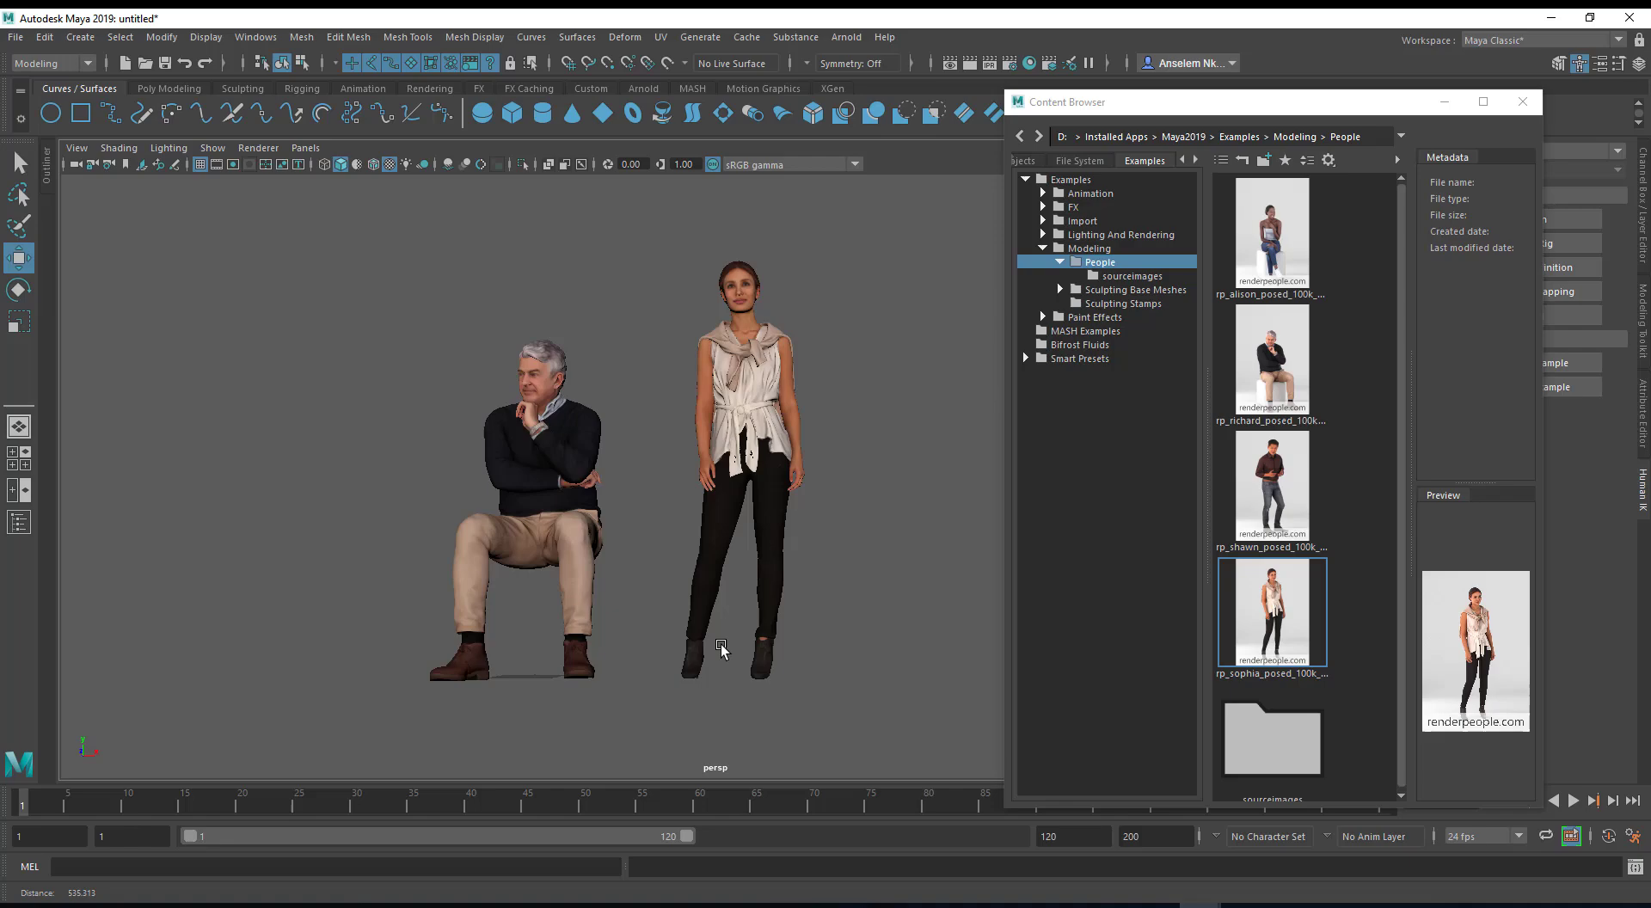
{"action": "left_click_drag", "start_coordinate": [721, 649], "coordinate": [634, 627], "text": "alt"}
{"action": "right_click_drag", "start_coordinate": [634, 628], "coordinate": [688, 692], "text": "alt"}
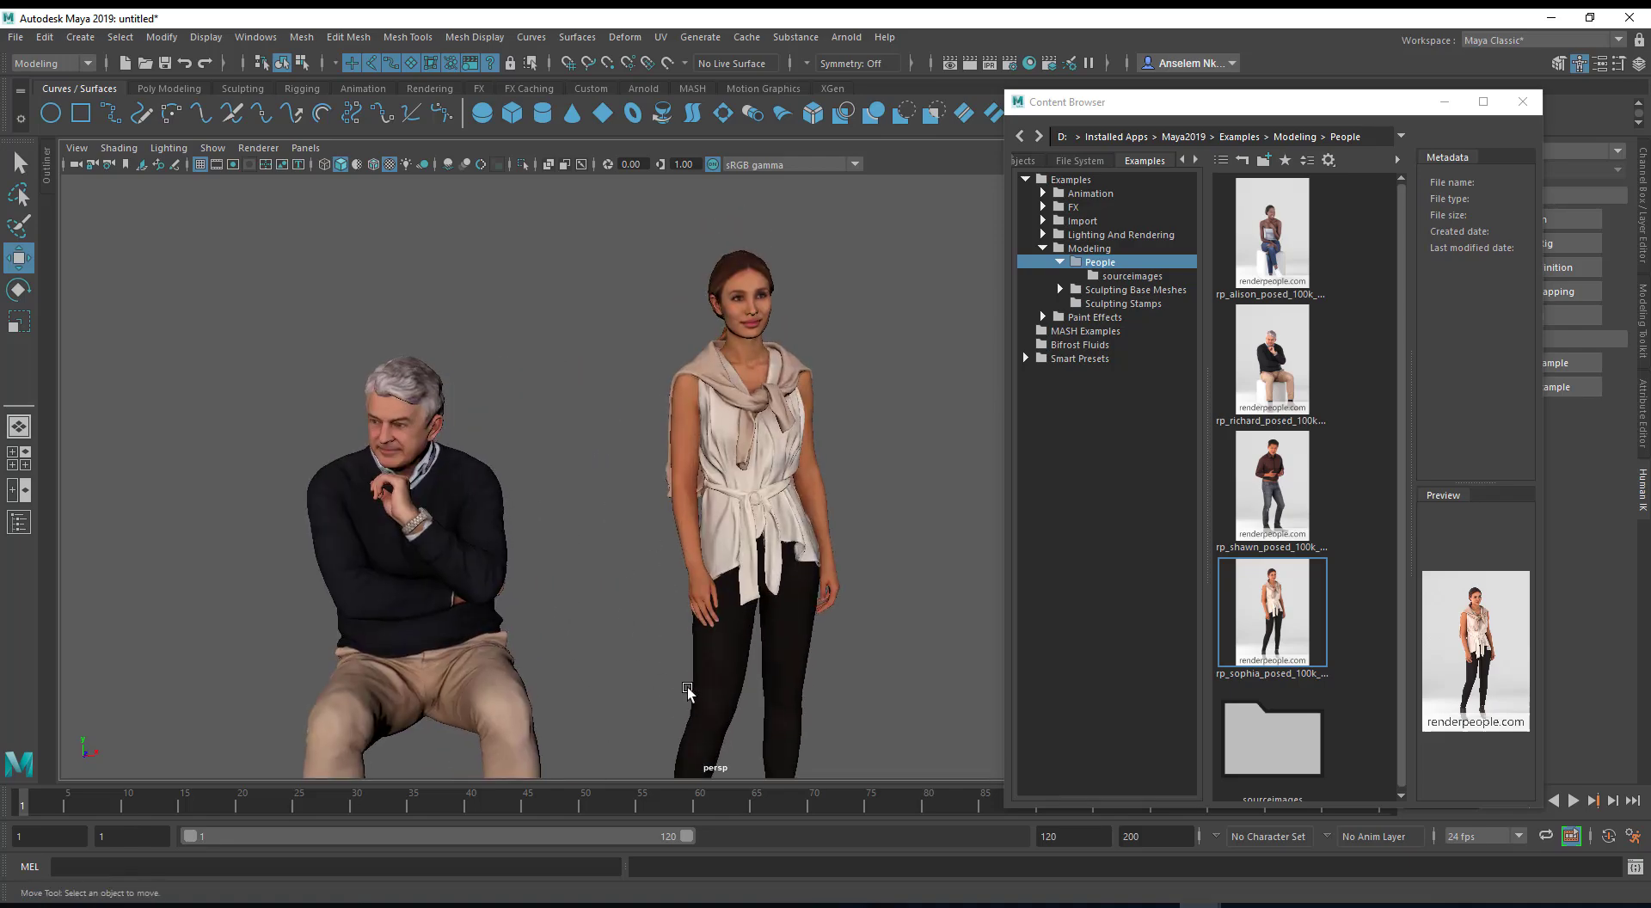
{"action": "left_click_drag", "start_coordinate": [688, 692], "coordinate": [658, 598], "text": "alt"}
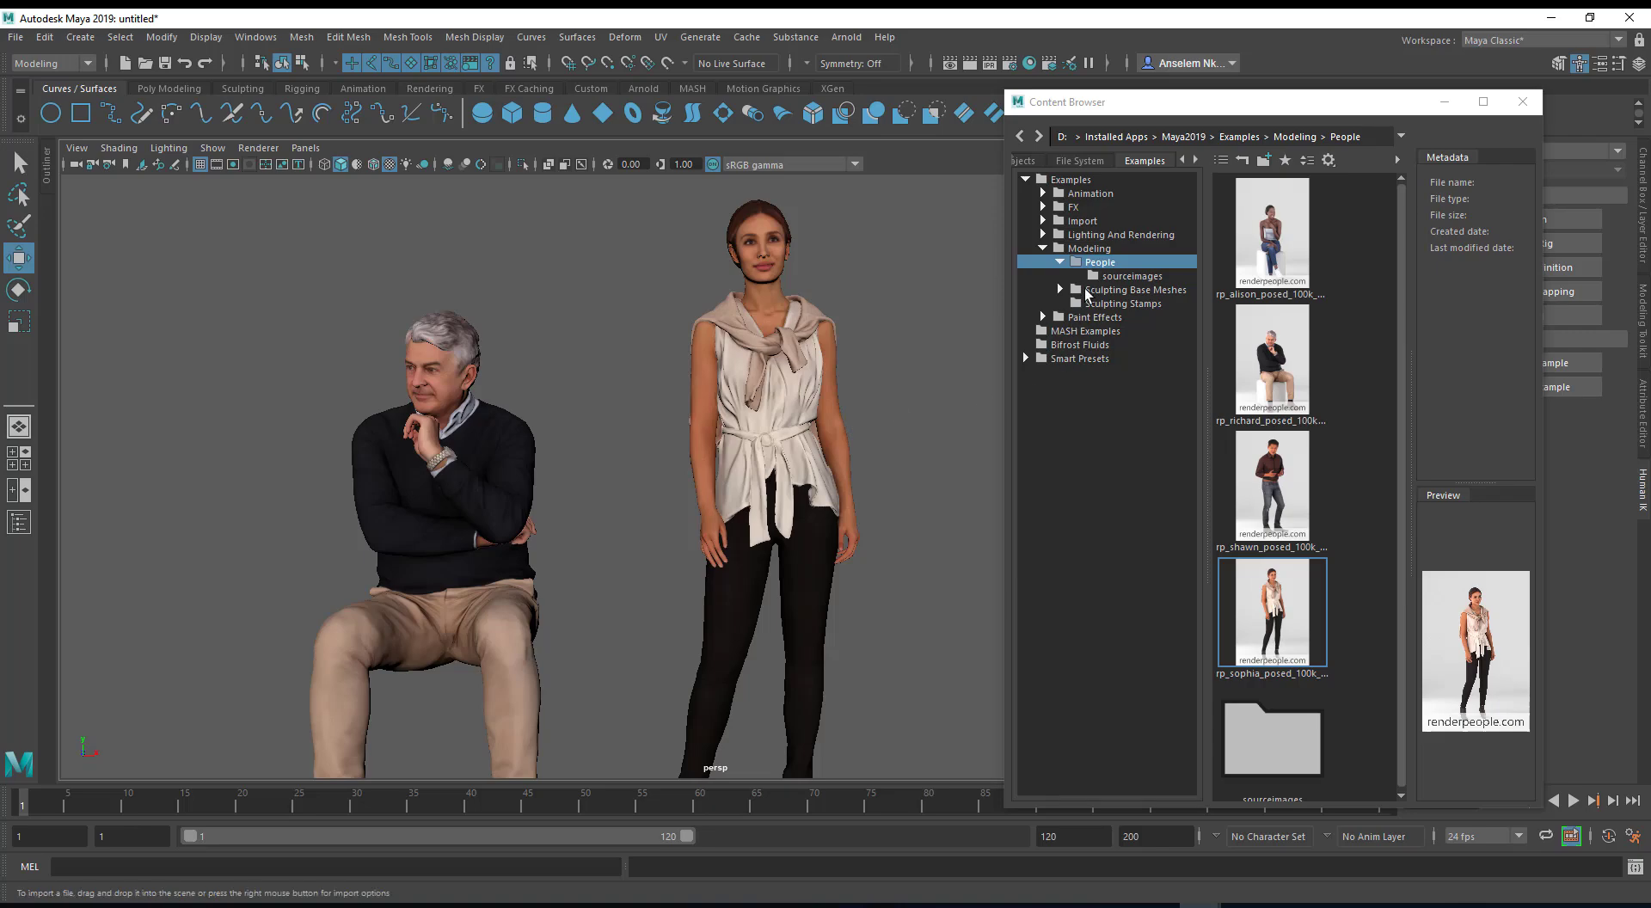
Collapse the Modeling examples folder and delete both people models from the scene.
{"action": "left_click", "coordinate": [1043, 249]}
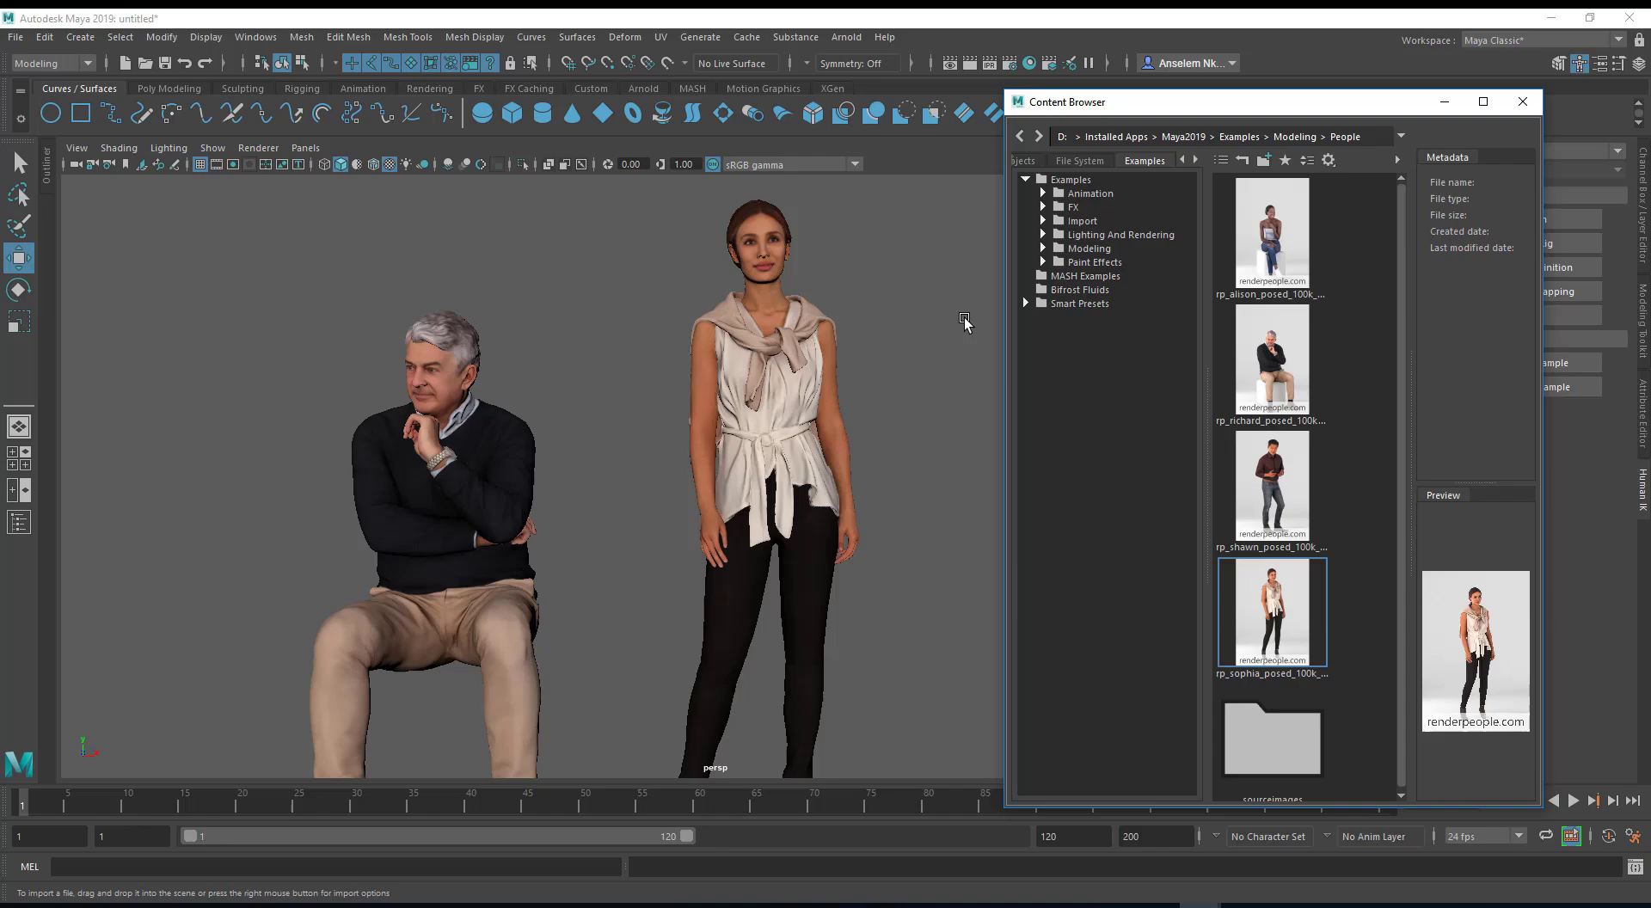
{"action": "left_click_drag", "start_coordinate": [903, 316], "coordinate": [334, 521]}
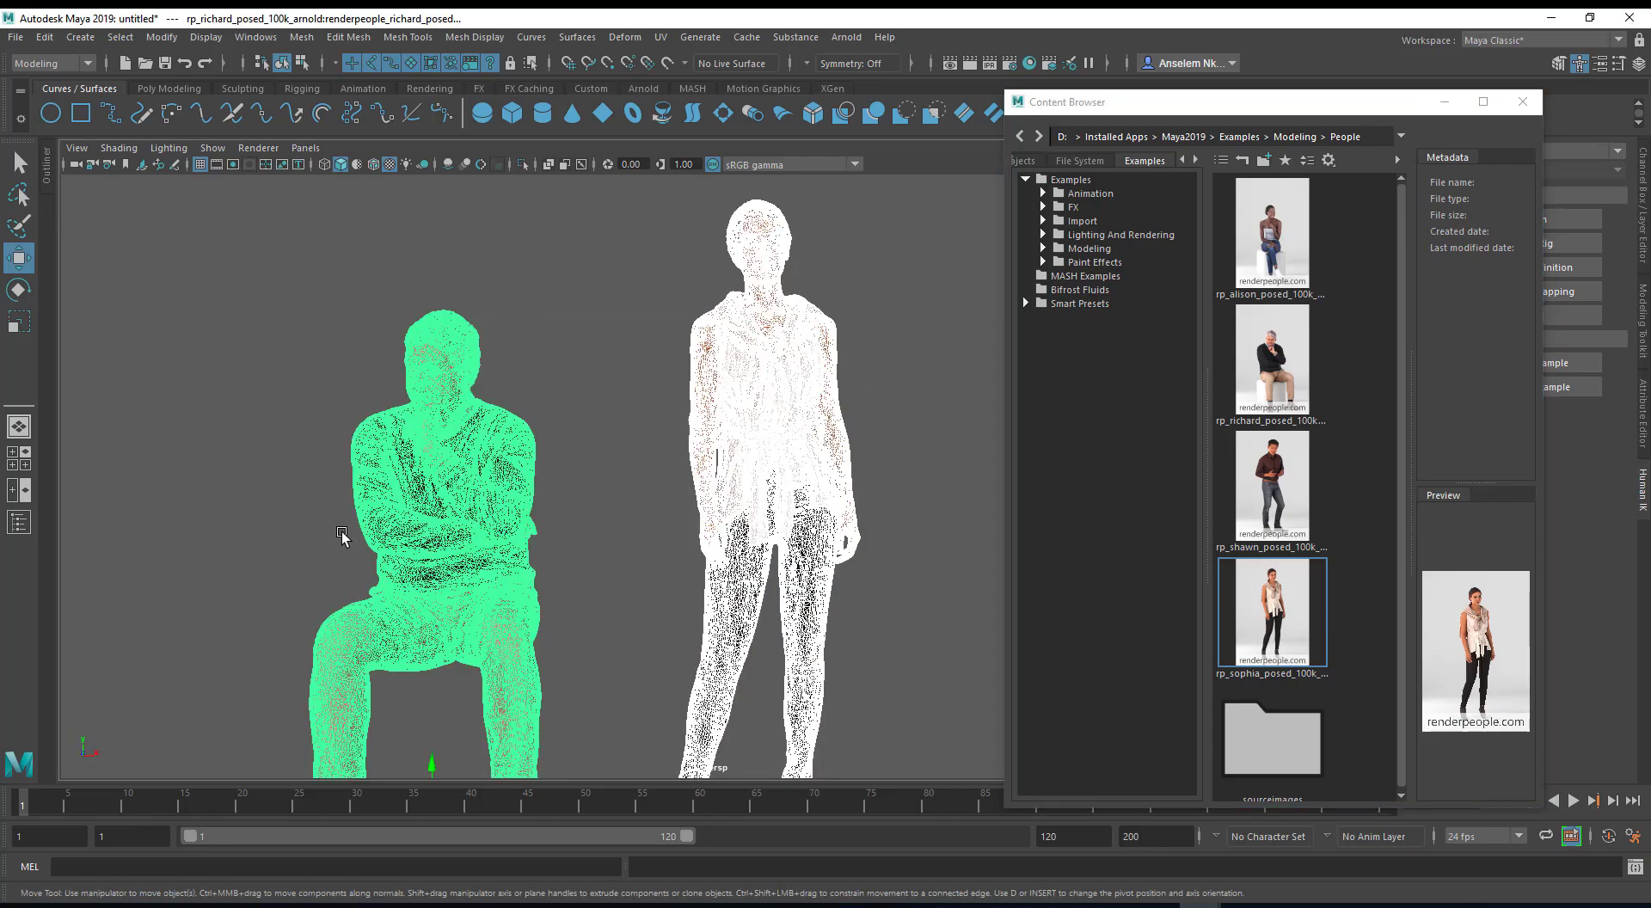
{"action": "key", "text": "Delete"}
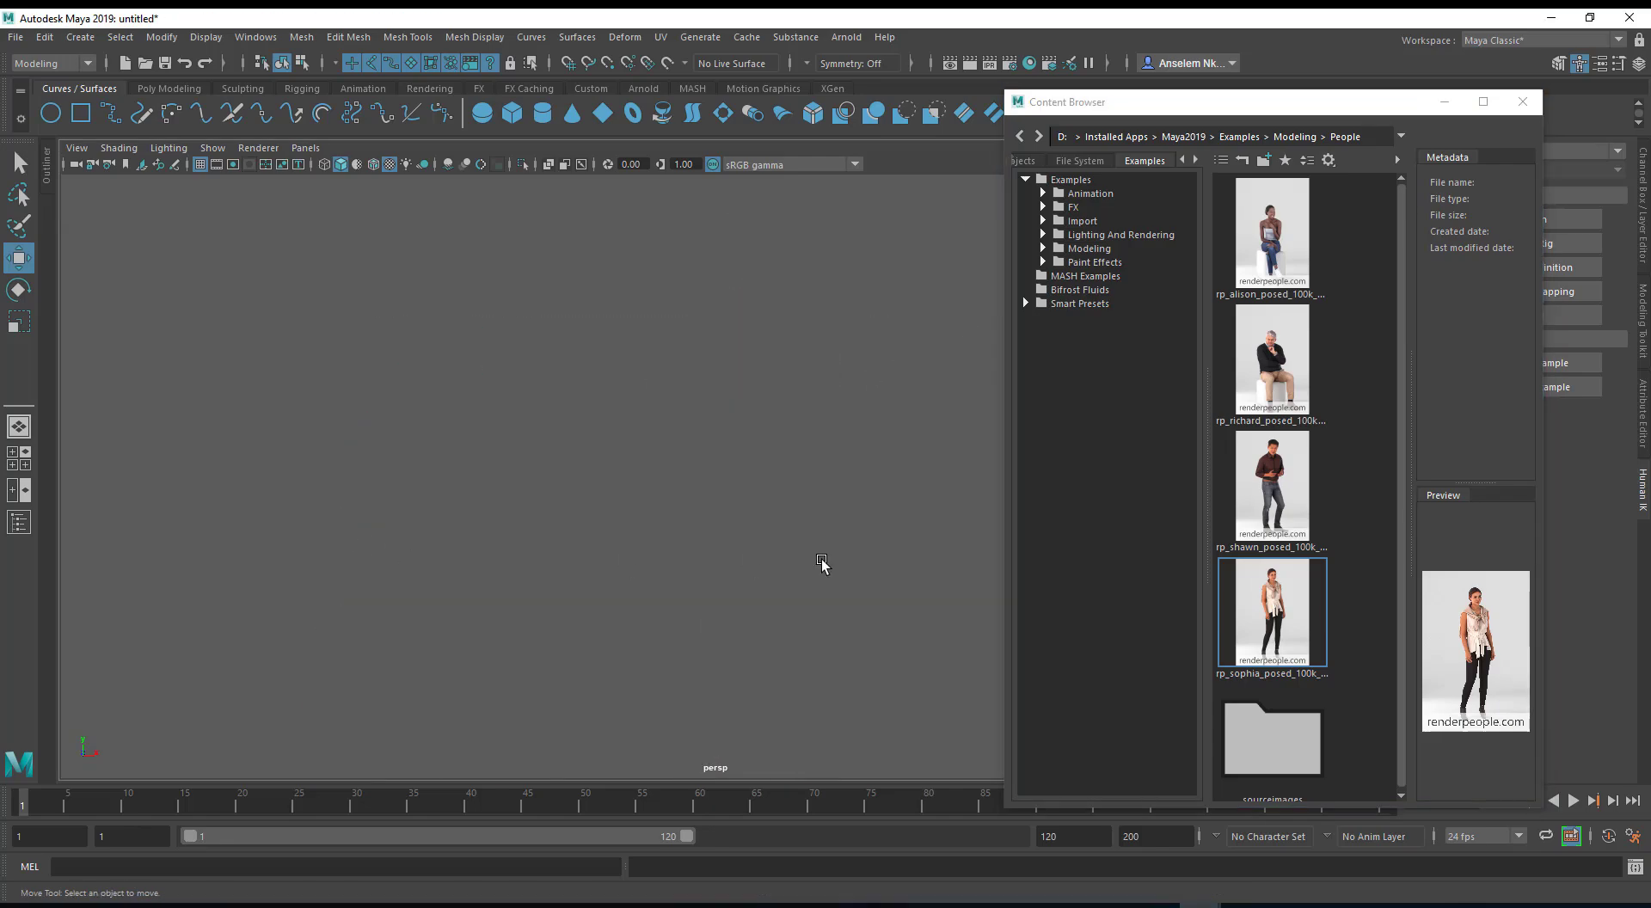
Open the FBX folder of the Motion Capture animation examples and browse through its clips.
{"action": "double_click", "coordinate": [1110, 194]}
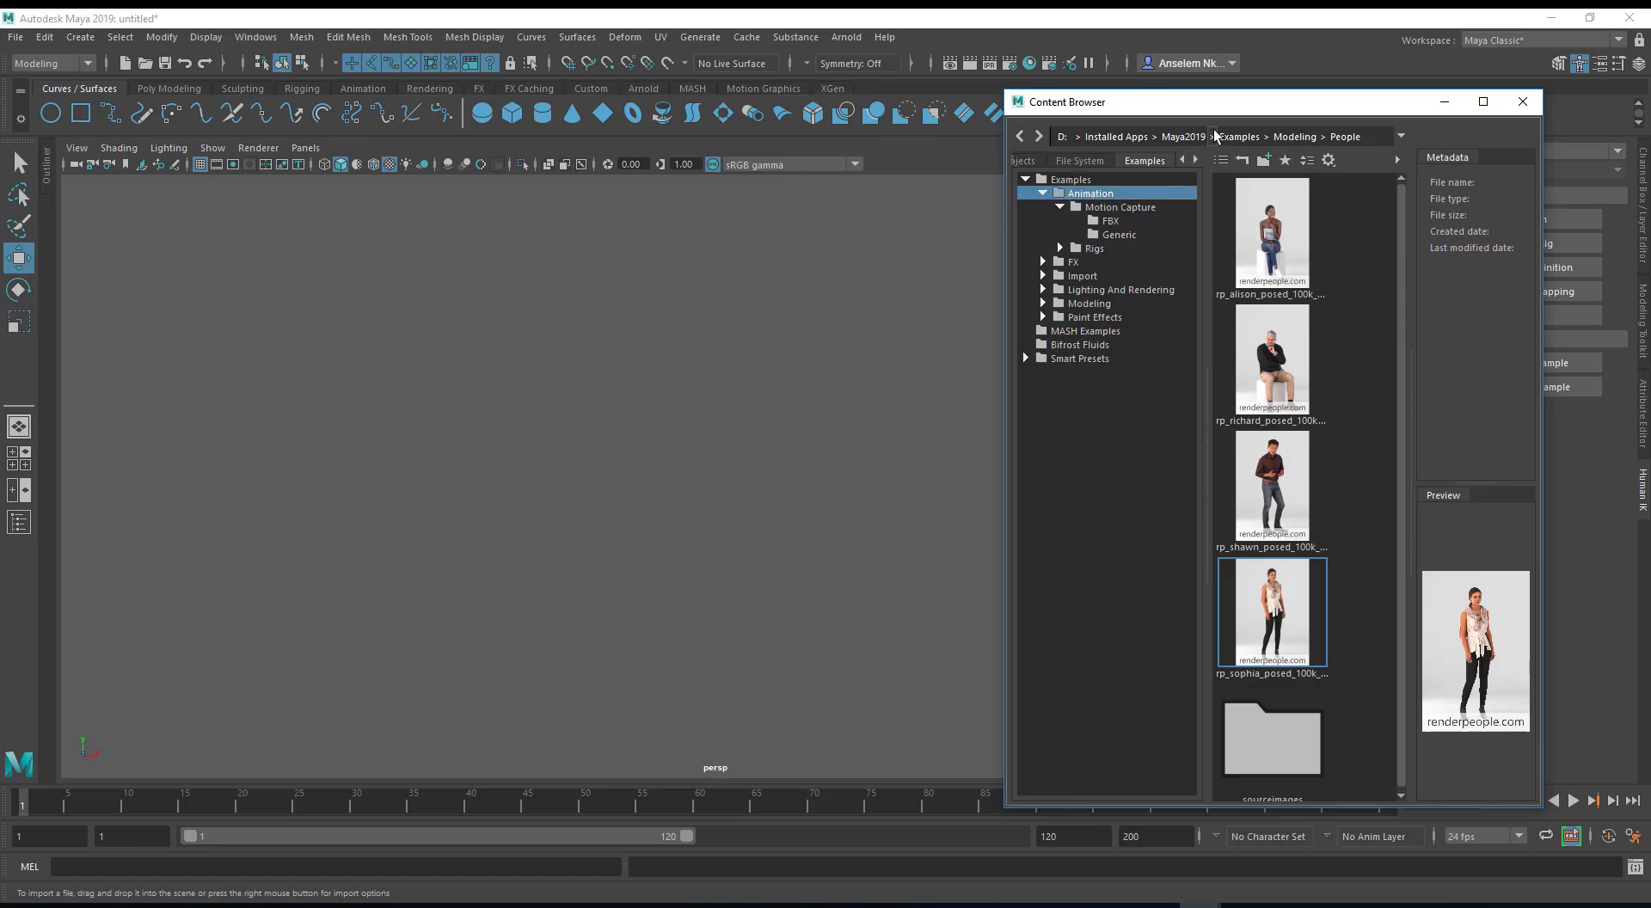
{"action": "left_click", "coordinate": [1062, 207]}
{"action": "double_click", "coordinate": [1127, 210]}
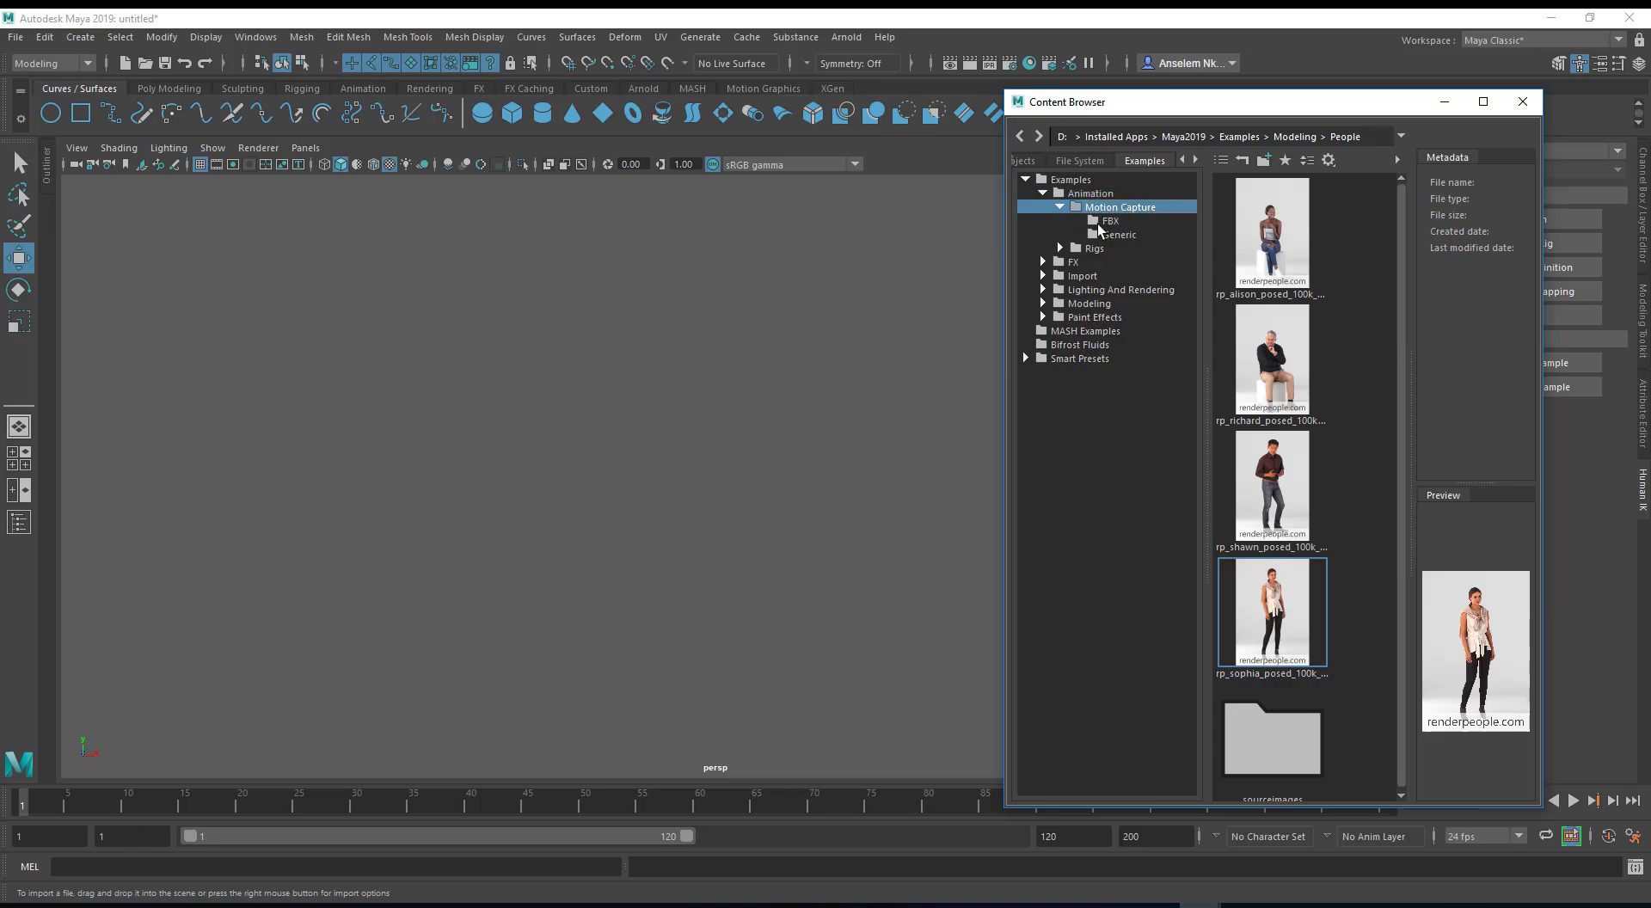
{"action": "left_click", "coordinate": [1108, 222]}
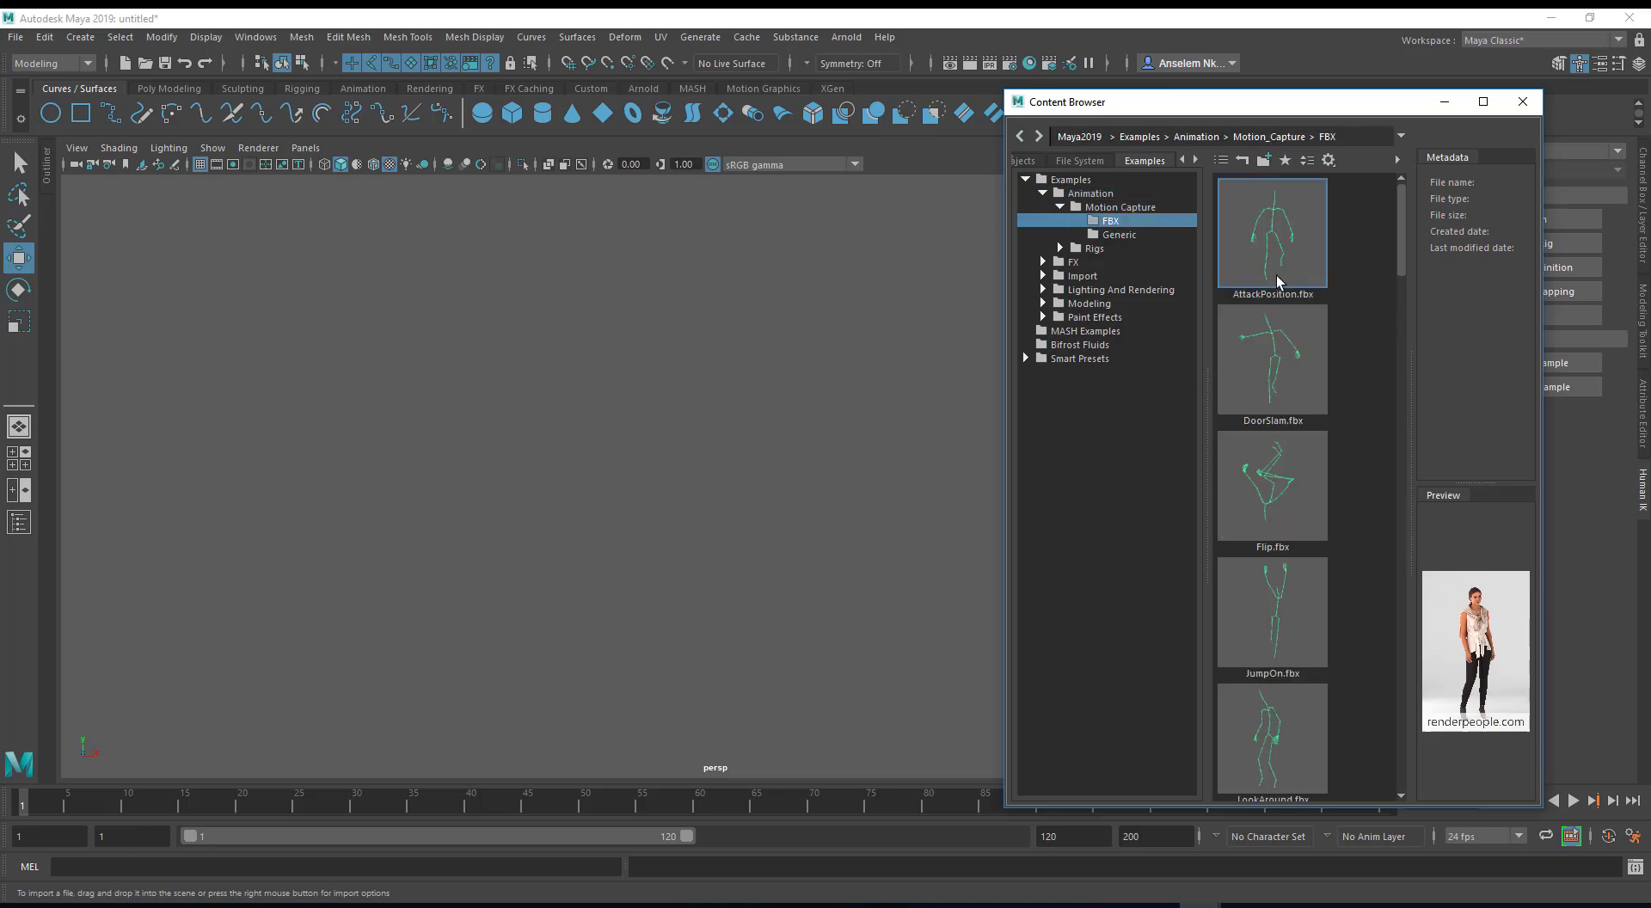
{"action": "scroll", "coordinate": [1273, 361], "scroll_direction": "up", "scroll_amount": 5}
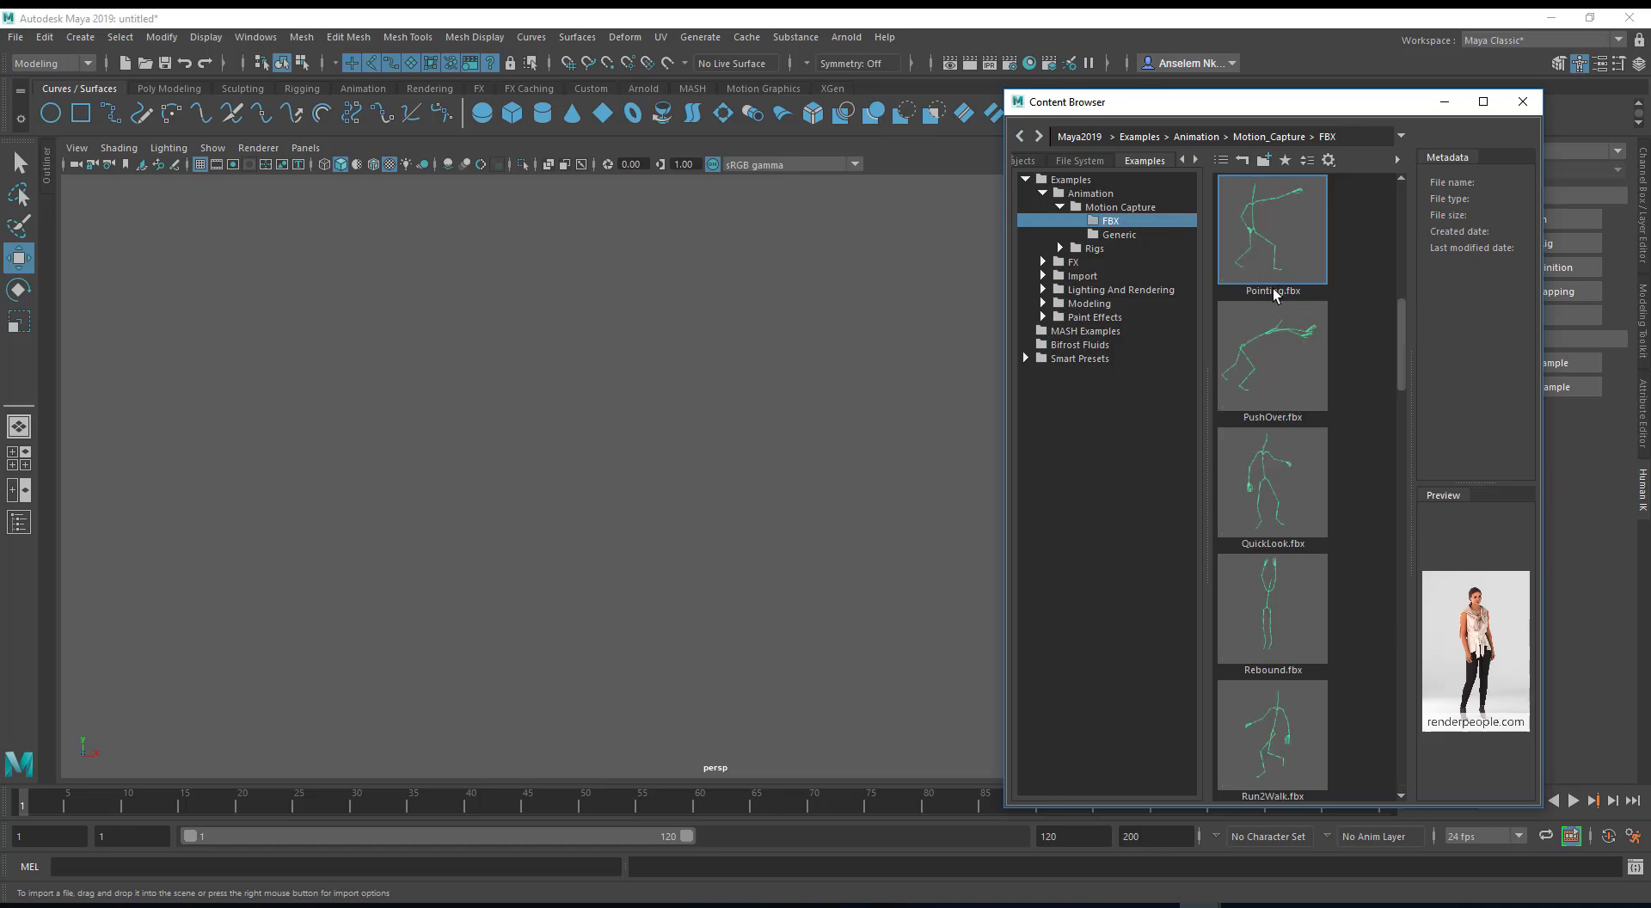
Widen the Content Browser and preview the Rebound, Stand2Walk and RunTurn180R motion capture clips.
{"action": "left_click_drag", "start_coordinate": [1005, 451], "coordinate": [176, 435]}
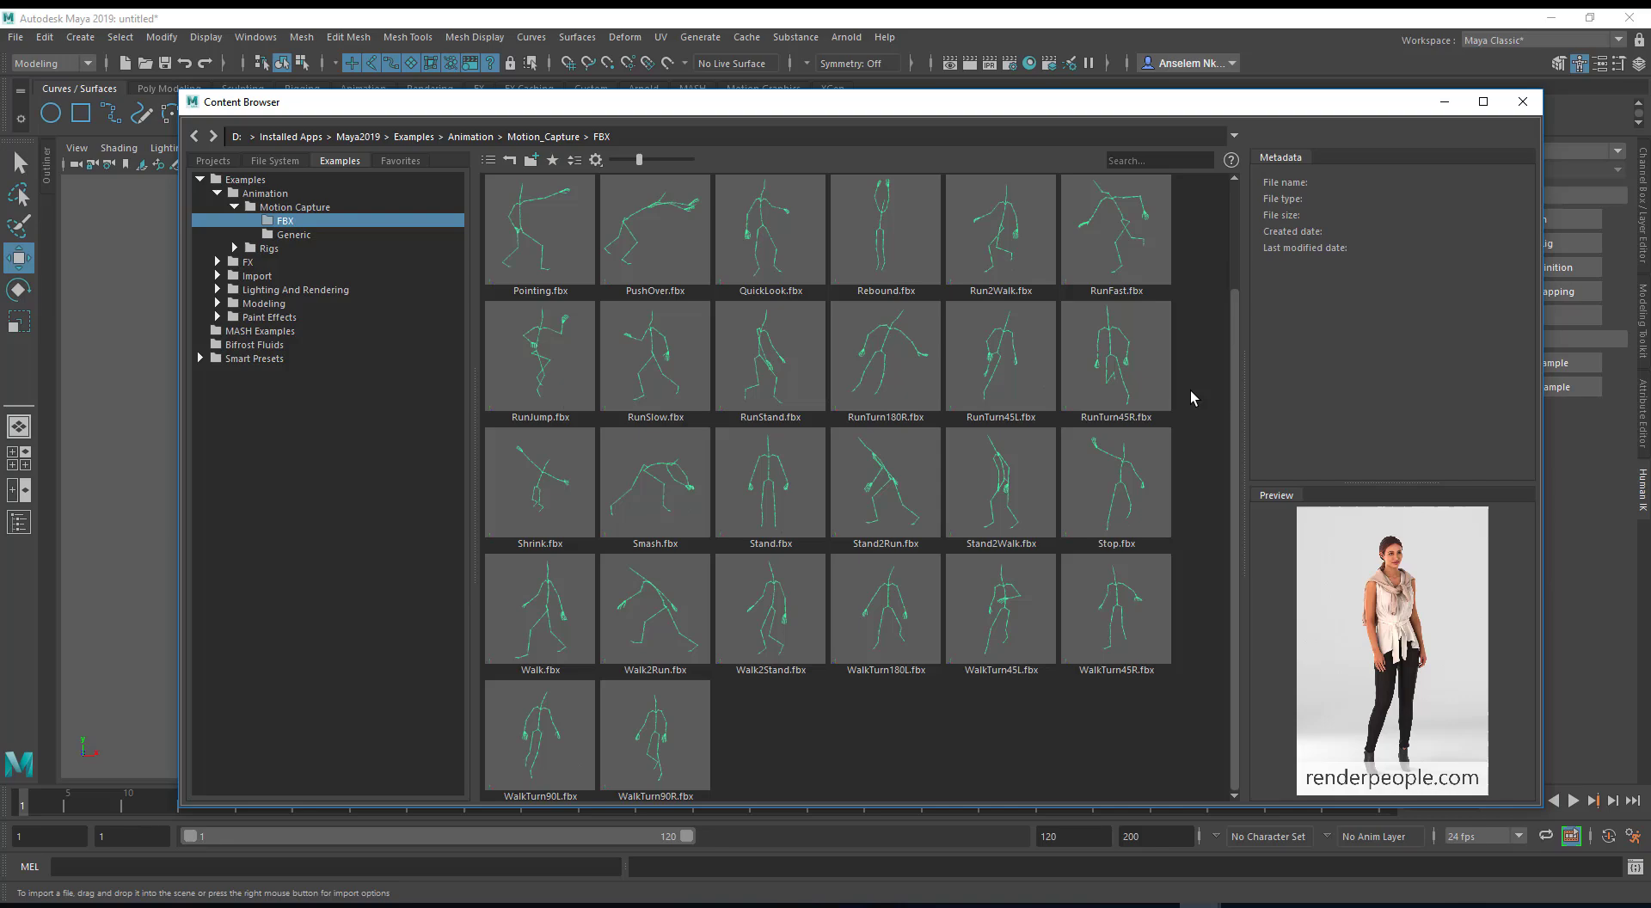
{"action": "left_click", "coordinate": [908, 662]}
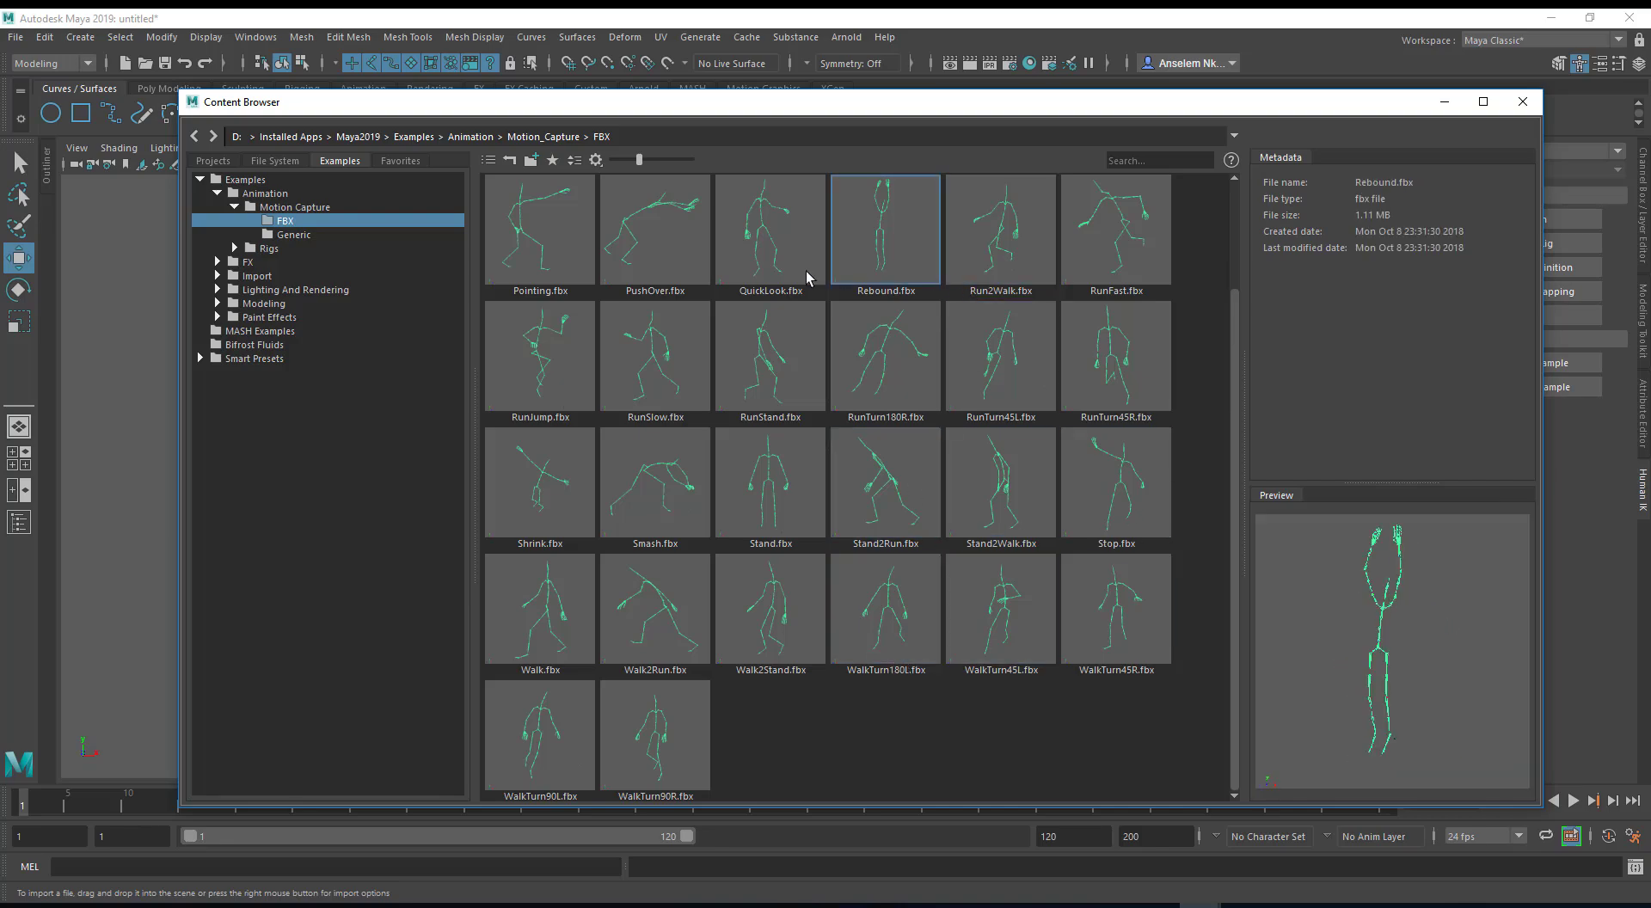
{"action": "left_click", "coordinate": [1068, 256]}
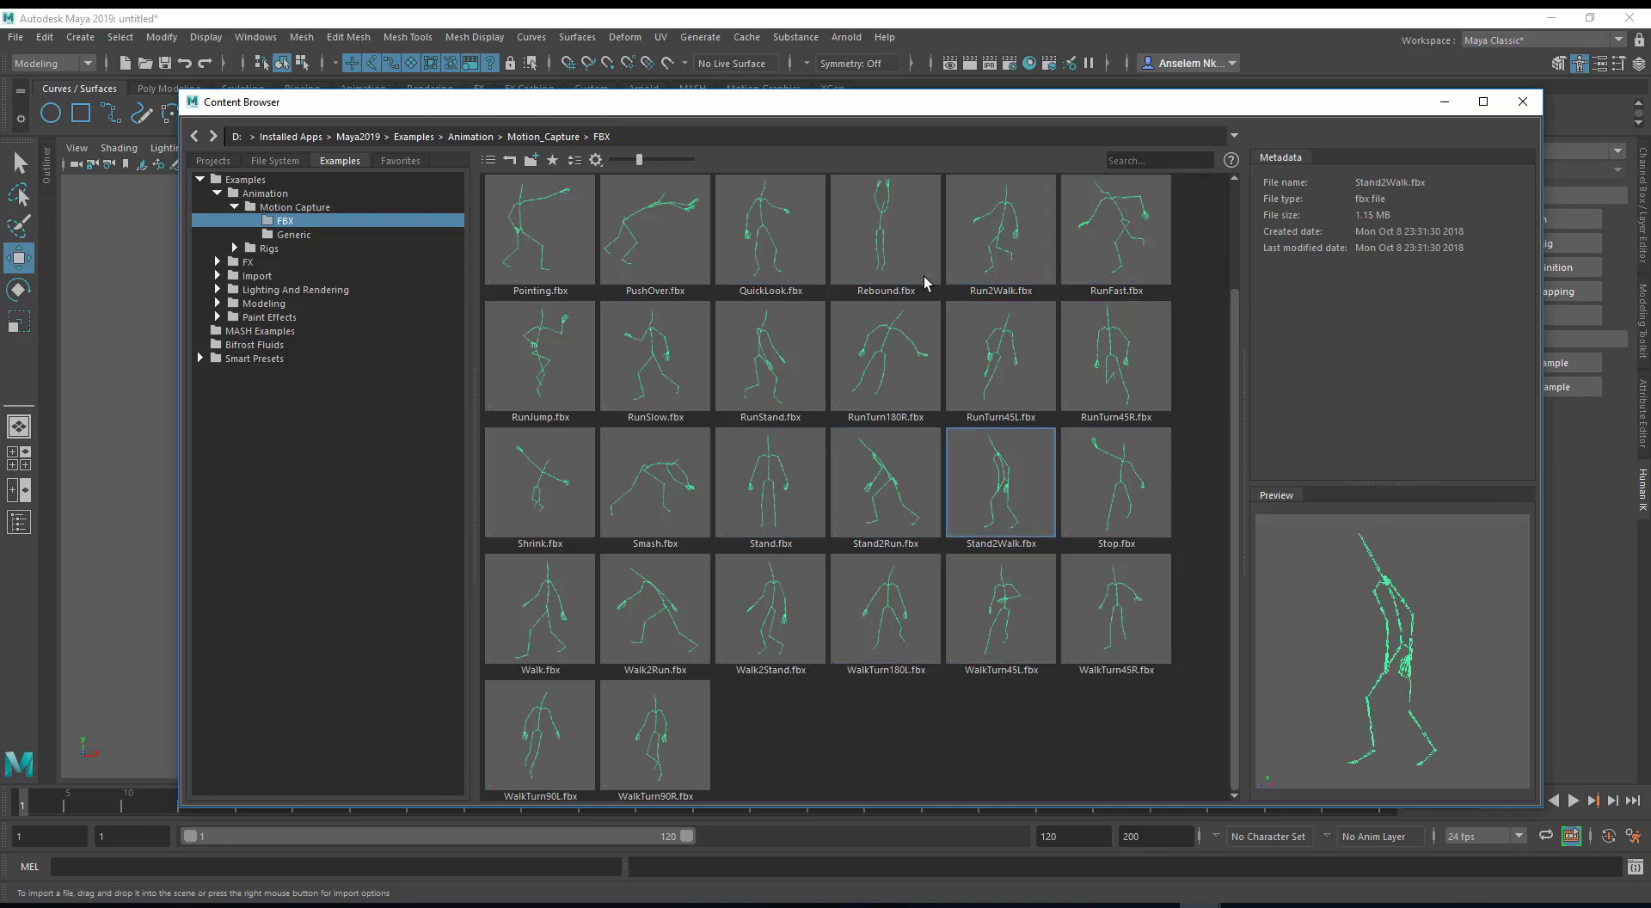
{"action": "left_click", "coordinate": [998, 482]}
{"action": "left_click", "coordinate": [928, 311]}
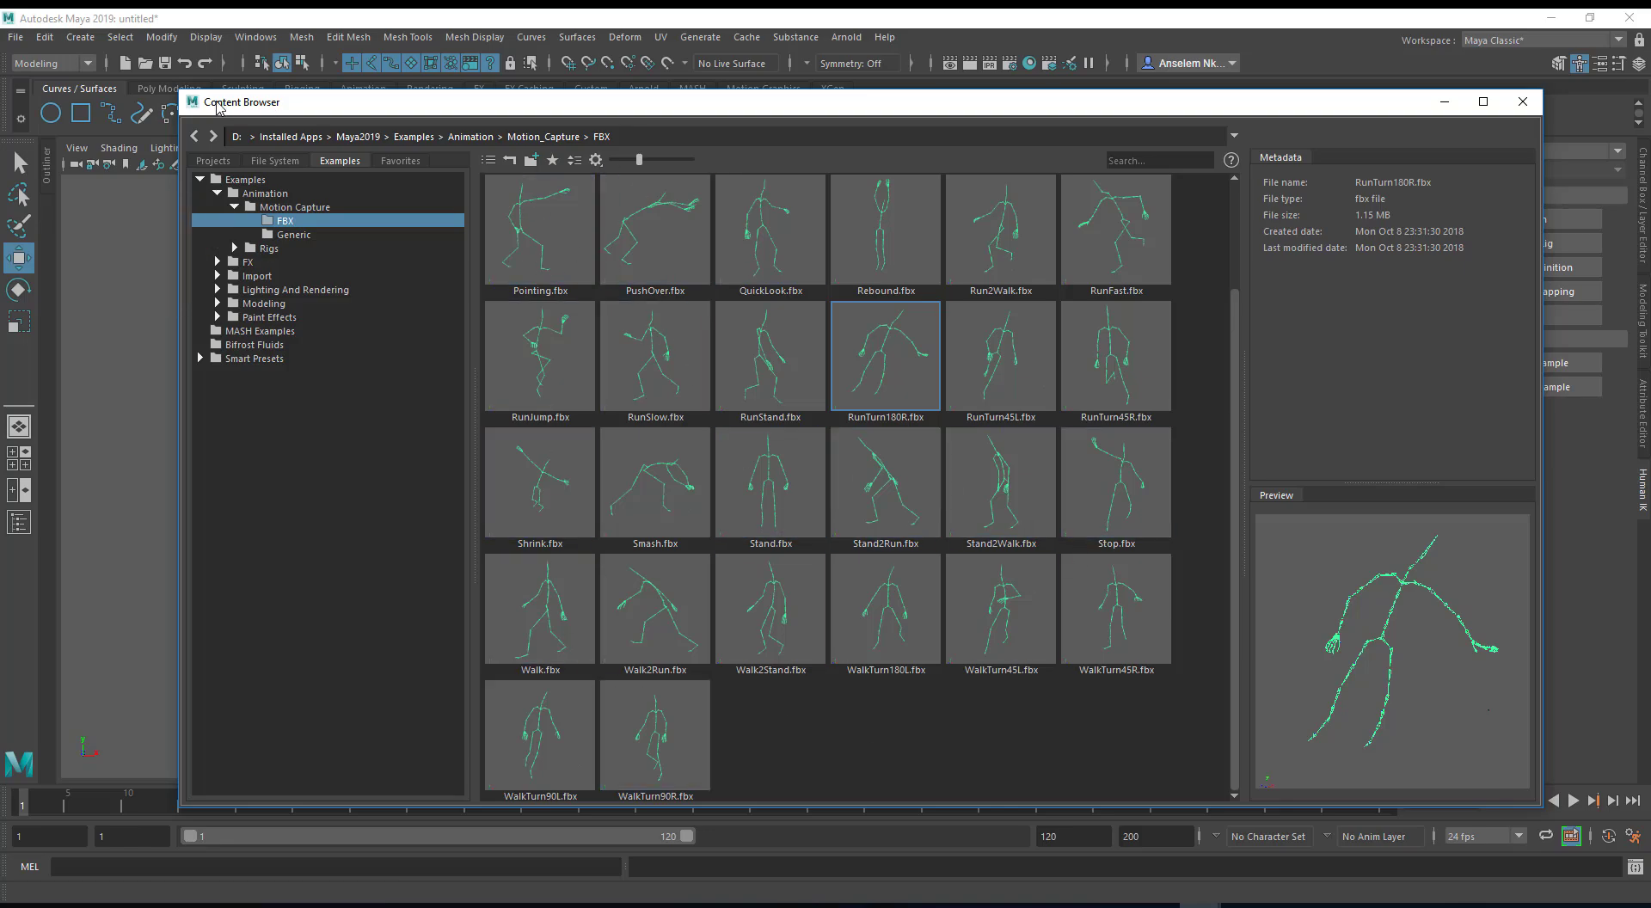
Import the JumpOn.fbx motion capture clip into the scene and minimize the Content Browser.
{"action": "left_click_drag", "start_coordinate": [173, 90], "coordinate": [715, 107]}
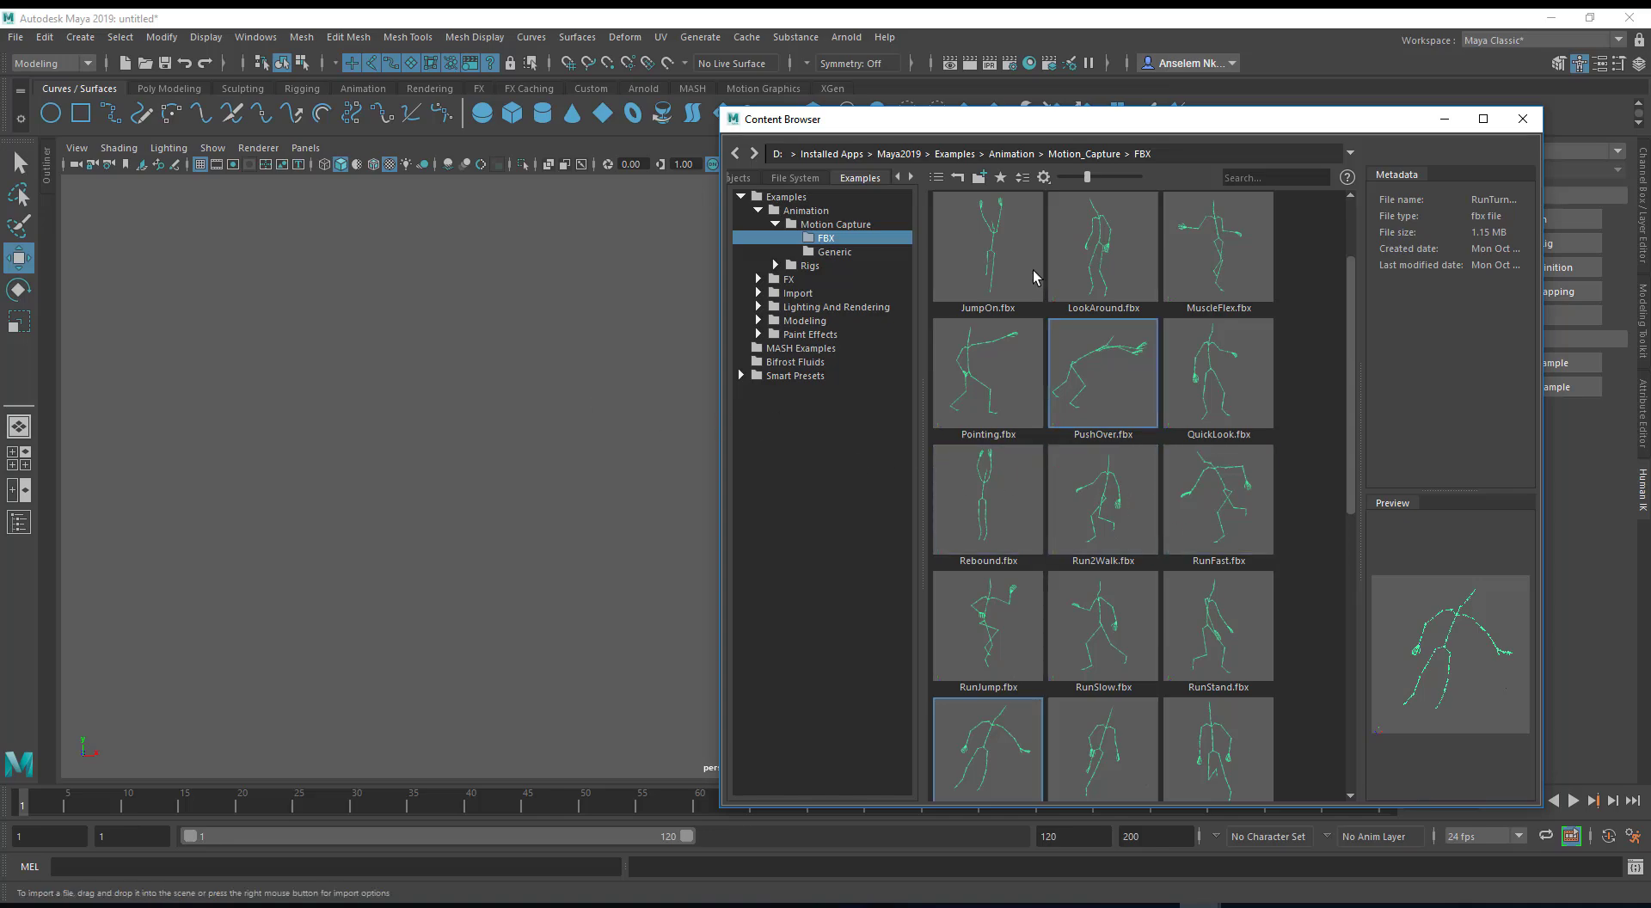
{"action": "left_click_drag", "start_coordinate": [1004, 239], "coordinate": [554, 408]}
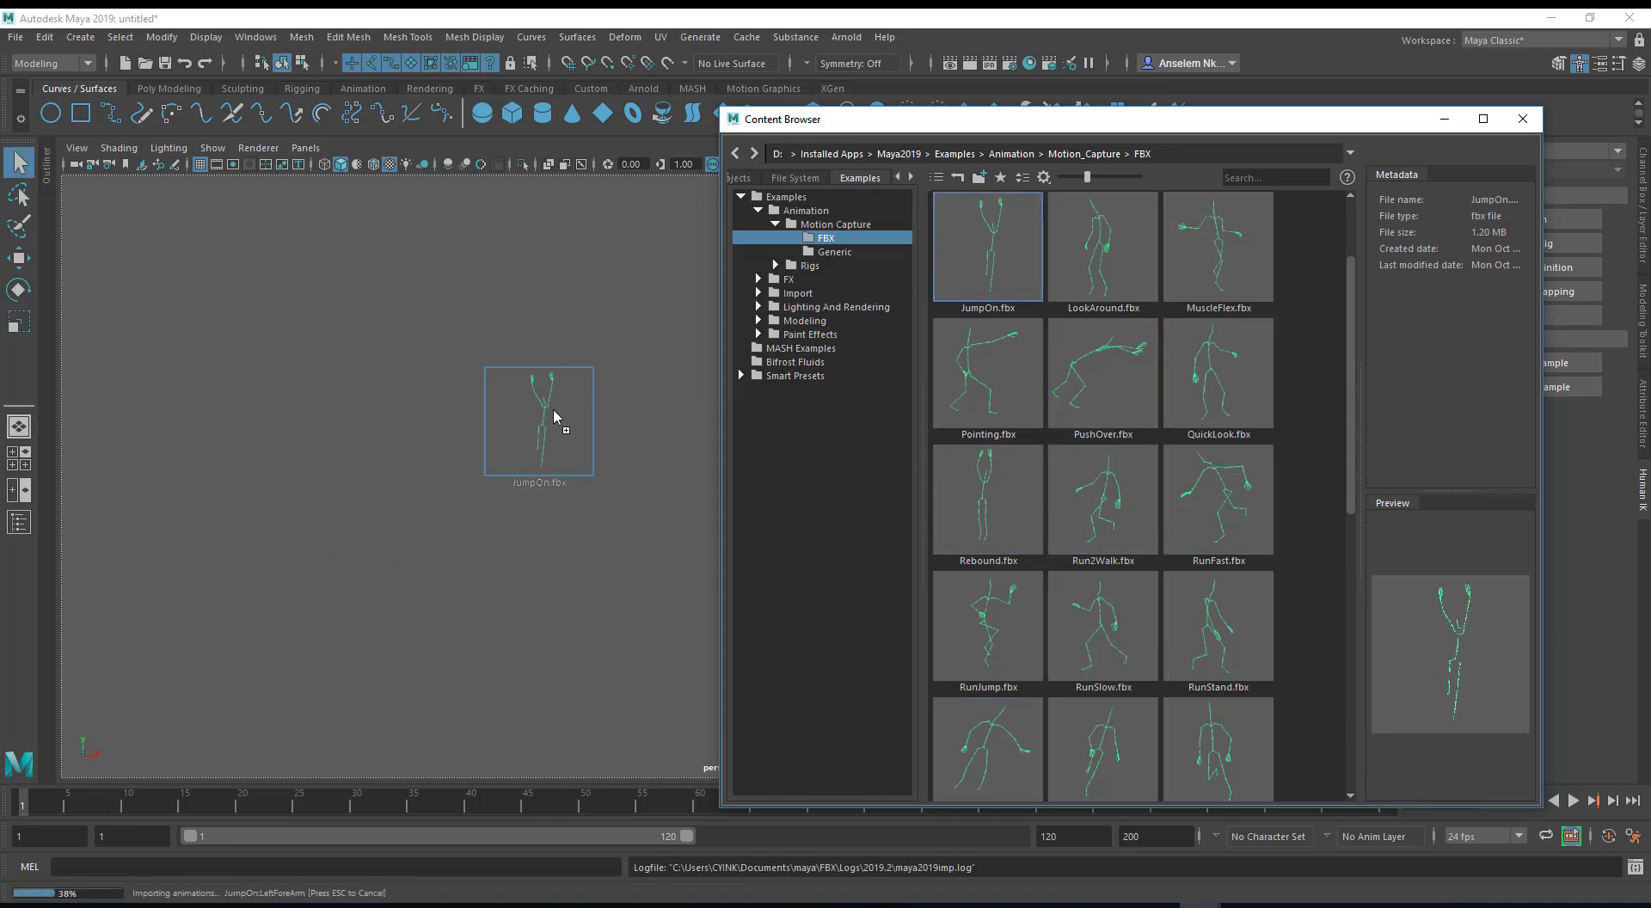
{"action": "left_click", "coordinate": [1445, 118]}
Select the imported JumpOn skeleton by its hips and frame the whole figure in the perspective view.
{"action": "middle_click_drag", "start_coordinate": [467, 531], "coordinate": [829, 556], "text": "alt"}
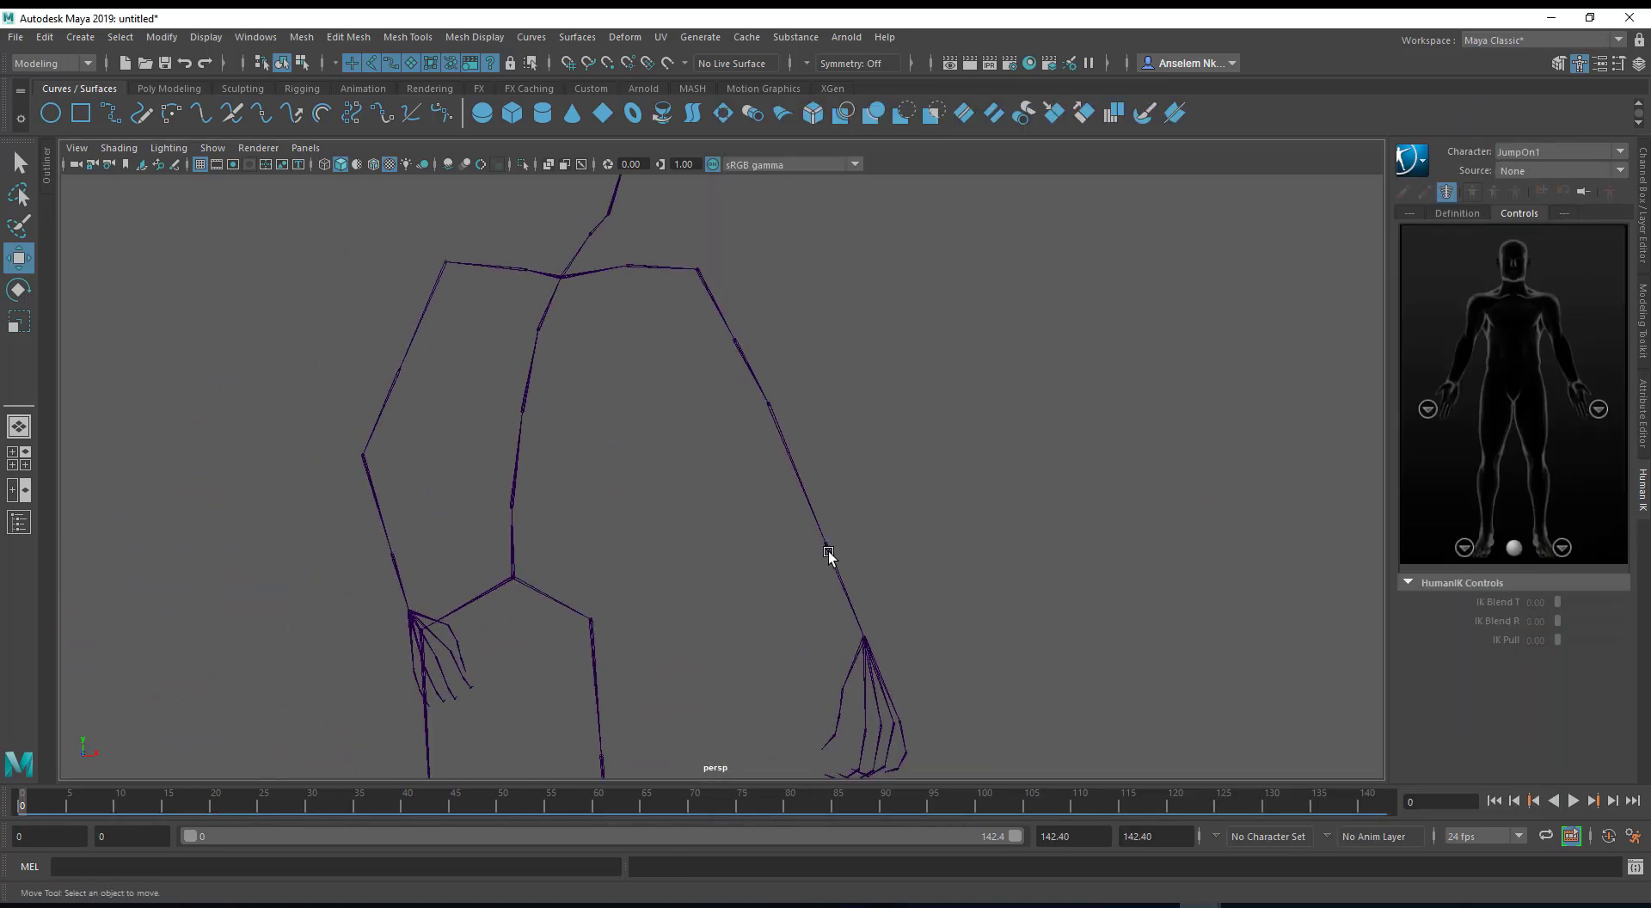
{"action": "right_click_drag", "start_coordinate": [829, 557], "coordinate": [586, 436], "text": "alt"}
{"action": "left_click_drag", "start_coordinate": [586, 436], "coordinate": [818, 486], "text": "alt"}
{"action": "middle_click_drag", "start_coordinate": [1039, 636], "coordinate": [963, 552], "text": "alt"}
{"action": "right_click_drag", "start_coordinate": [963, 552], "coordinate": [864, 451], "text": "alt"}
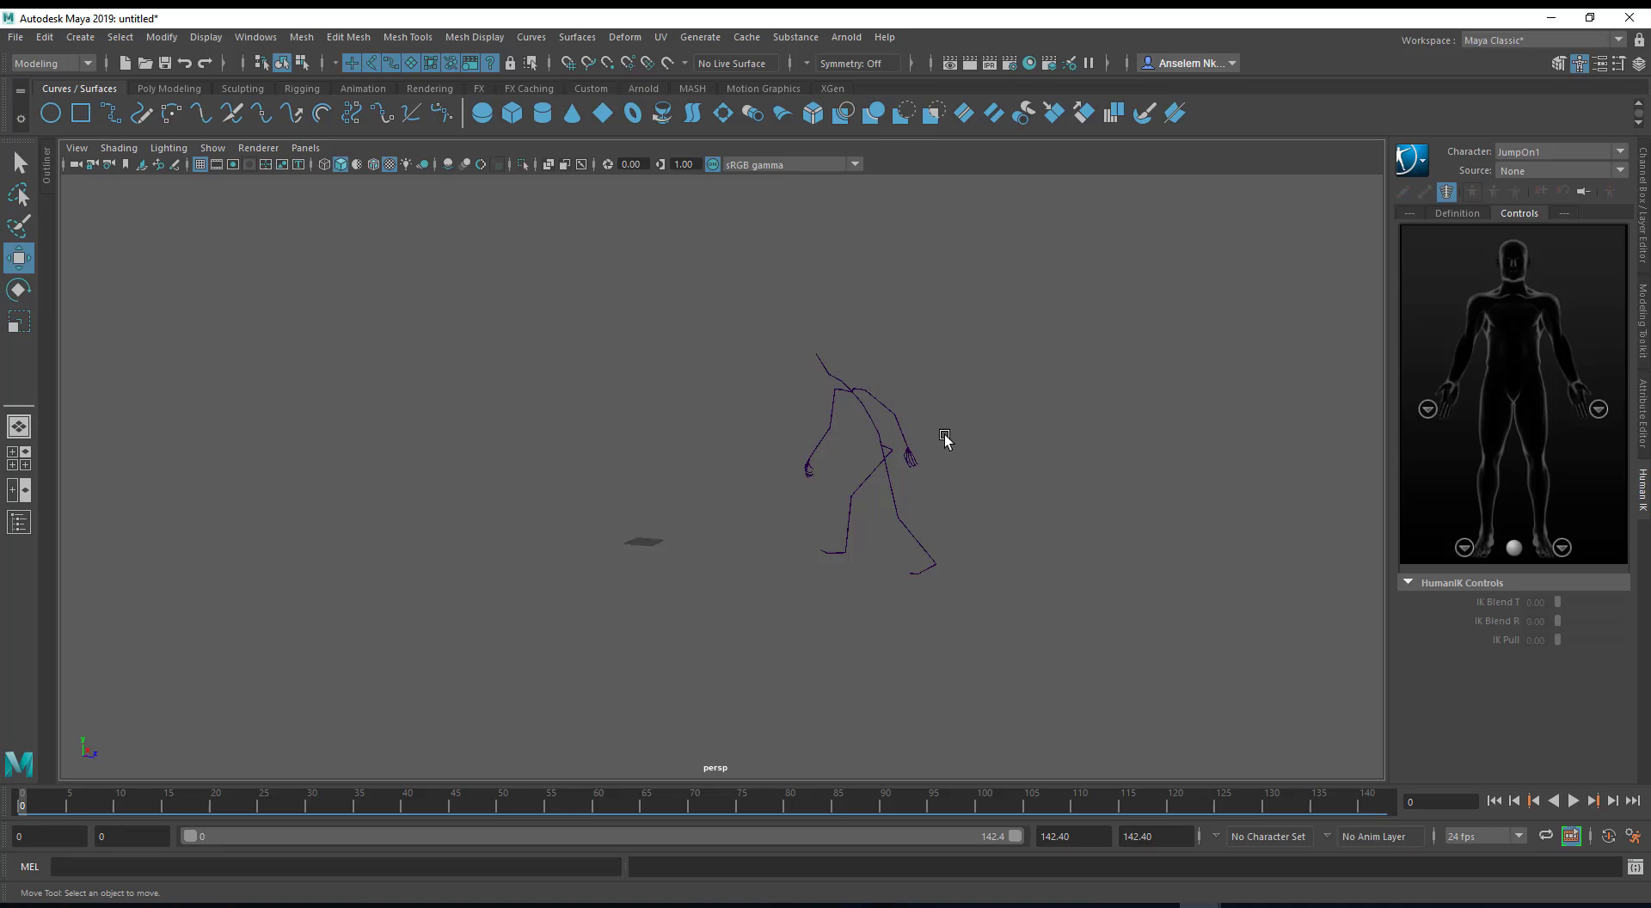
{"action": "left_click_drag", "start_coordinate": [979, 402], "coordinate": [958, 553]}
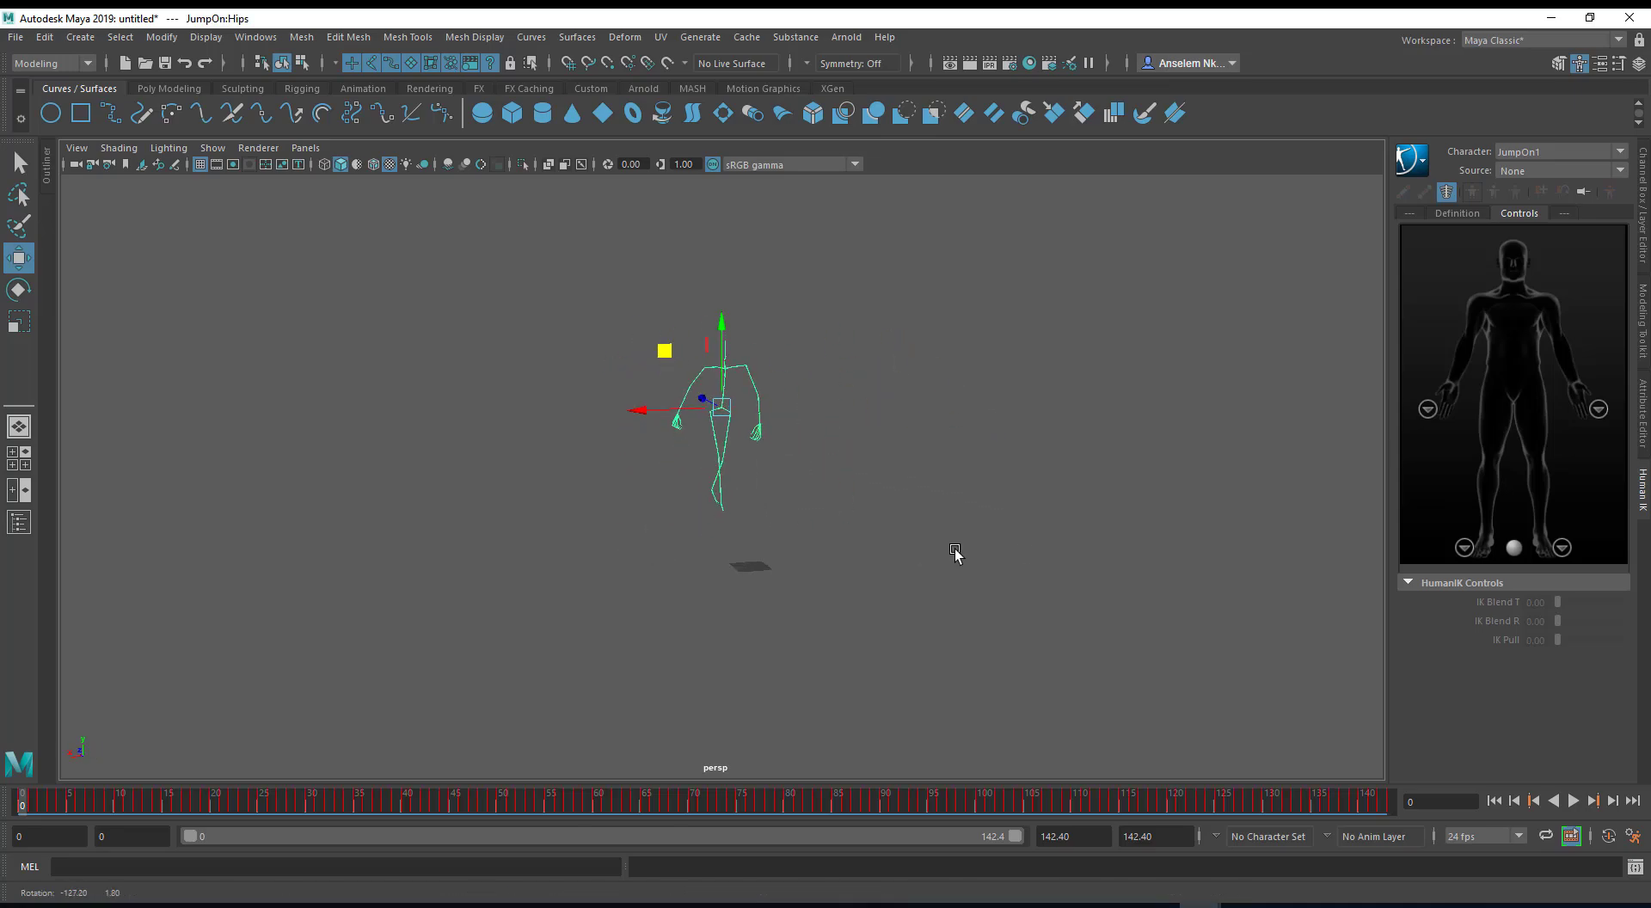
{"action": "right_click_drag", "start_coordinate": [688, 598], "coordinate": [759, 701], "text": "alt"}
{"action": "left_click_drag", "start_coordinate": [679, 615], "coordinate": [719, 596], "text": "alt"}
{"action": "middle_click_drag", "start_coordinate": [724, 597], "coordinate": [625, 639], "text": "alt"}
{"action": "right_click_drag", "start_coordinate": [624, 639], "coordinate": [663, 647], "text": "alt"}
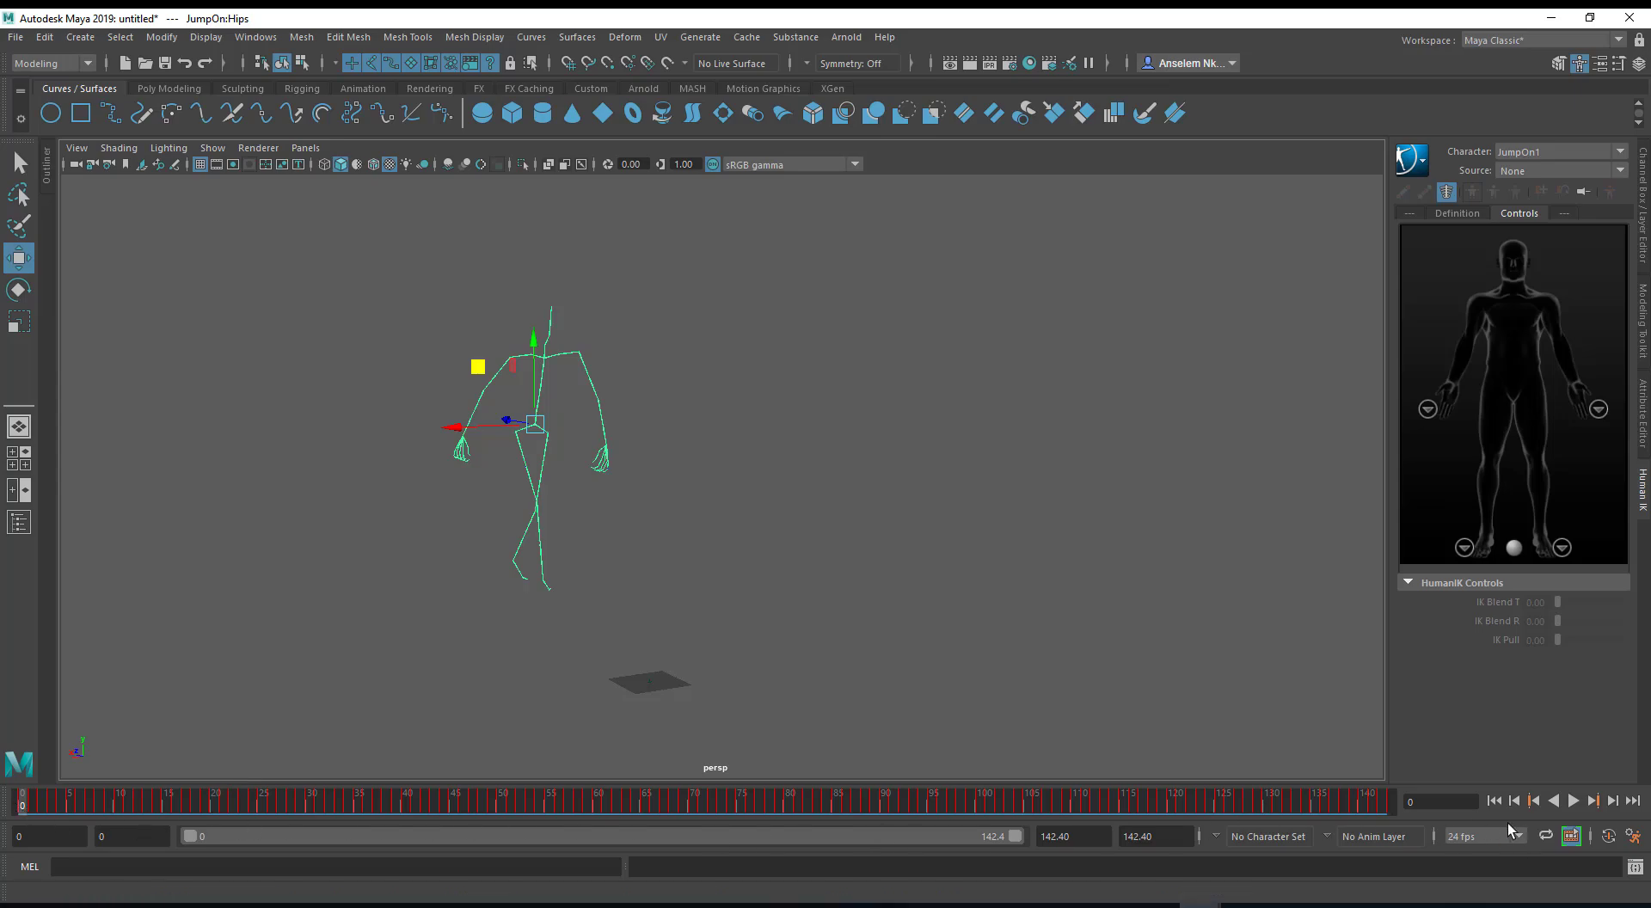
Play the skeleton's jump animation, stop it and return to the first frame.
{"action": "left_click", "coordinate": [1572, 805]}
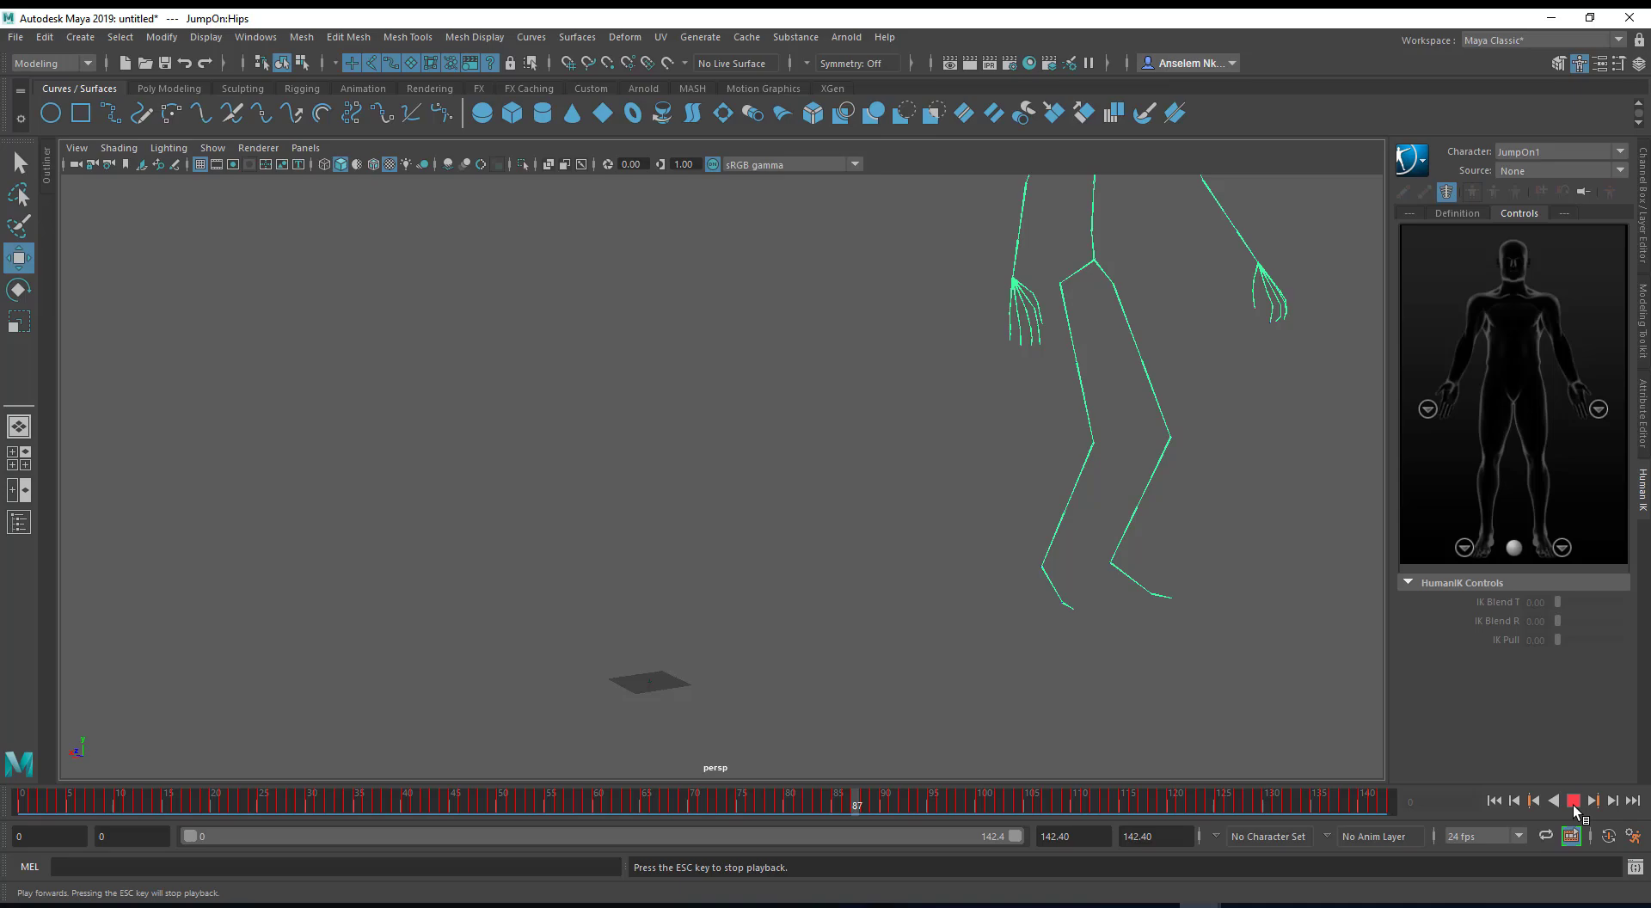
{"action": "left_click", "coordinate": [1573, 800]}
{"action": "left_click", "coordinate": [1494, 801]}
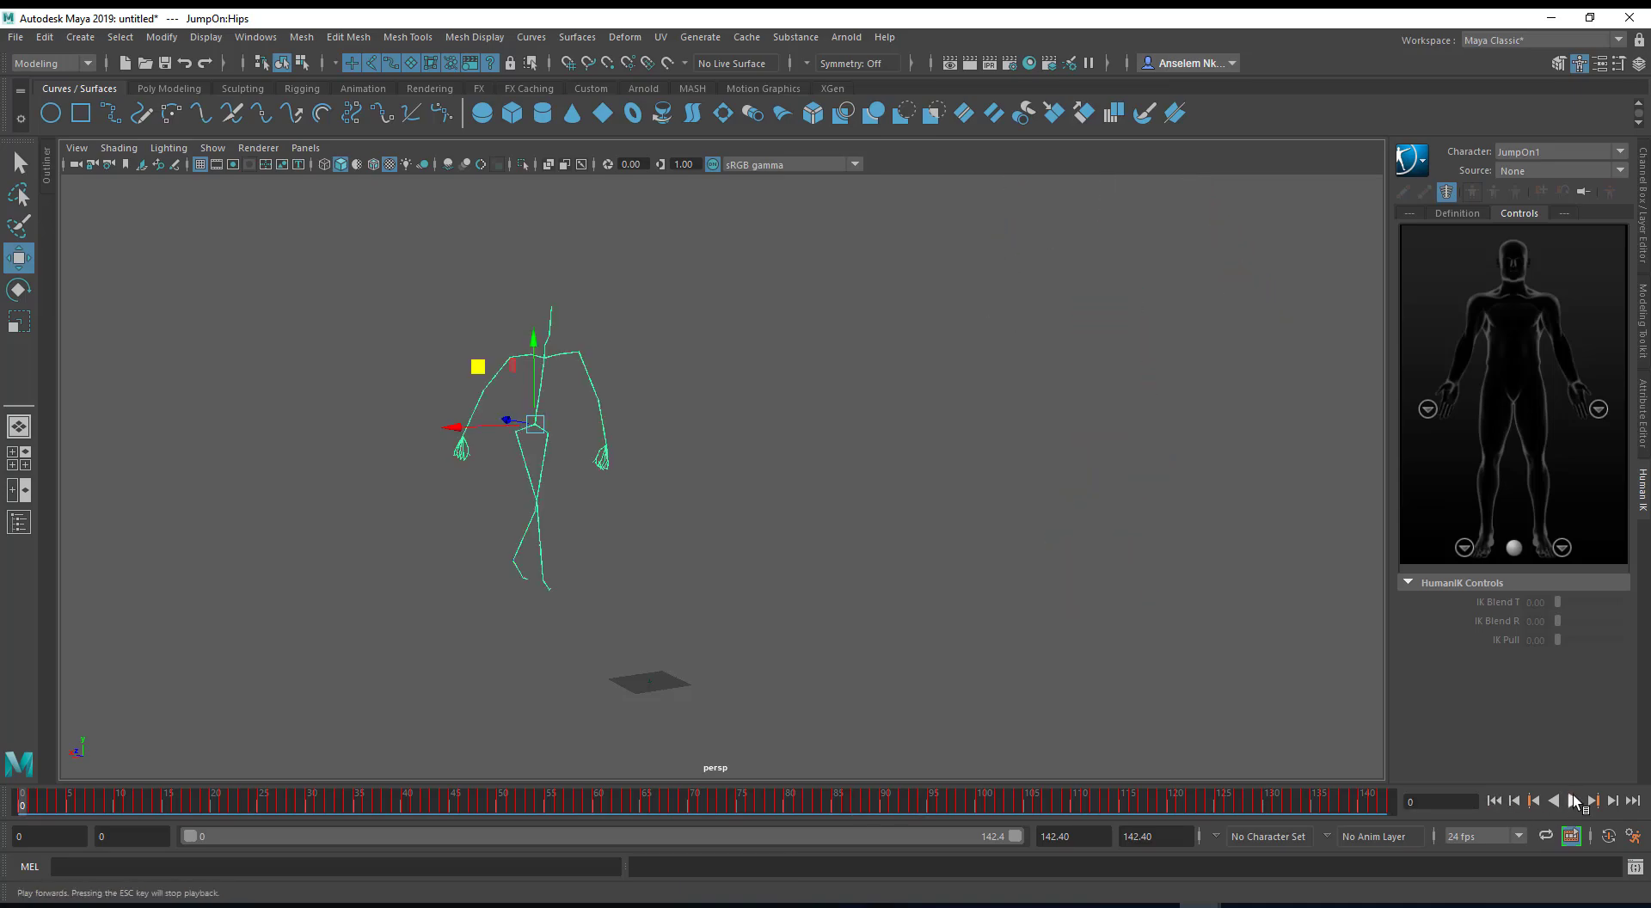
Replay the JumpOn motion once more, stop it partway and rewind to the start of the range.
{"action": "left_click", "coordinate": [1576, 800]}
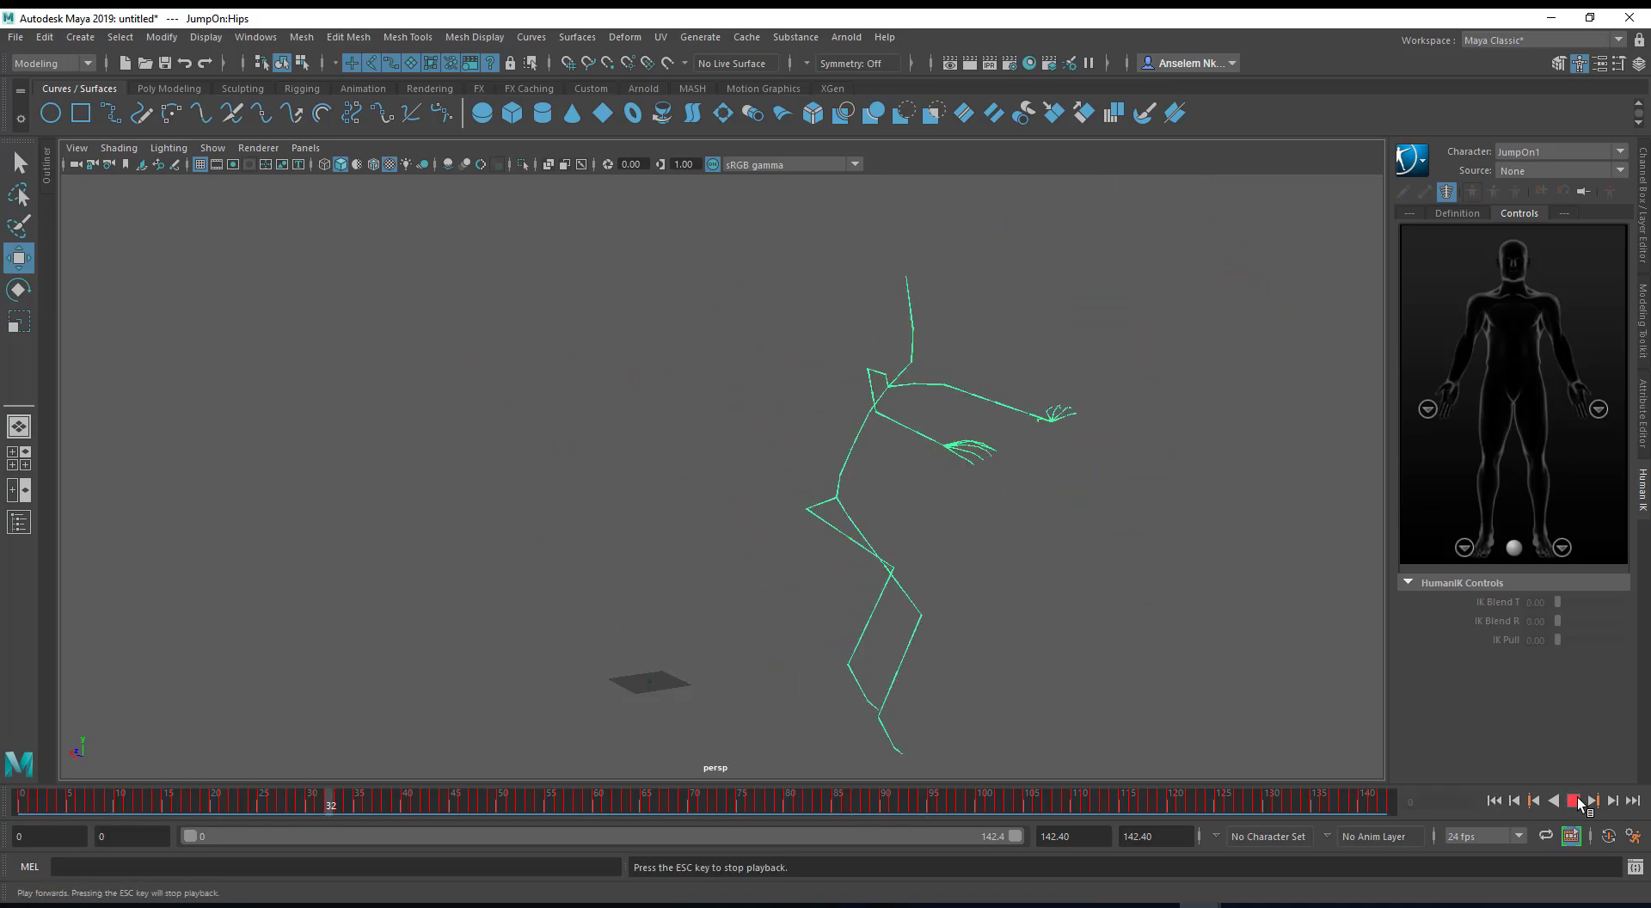
{"action": "left_click", "coordinate": [1575, 801]}
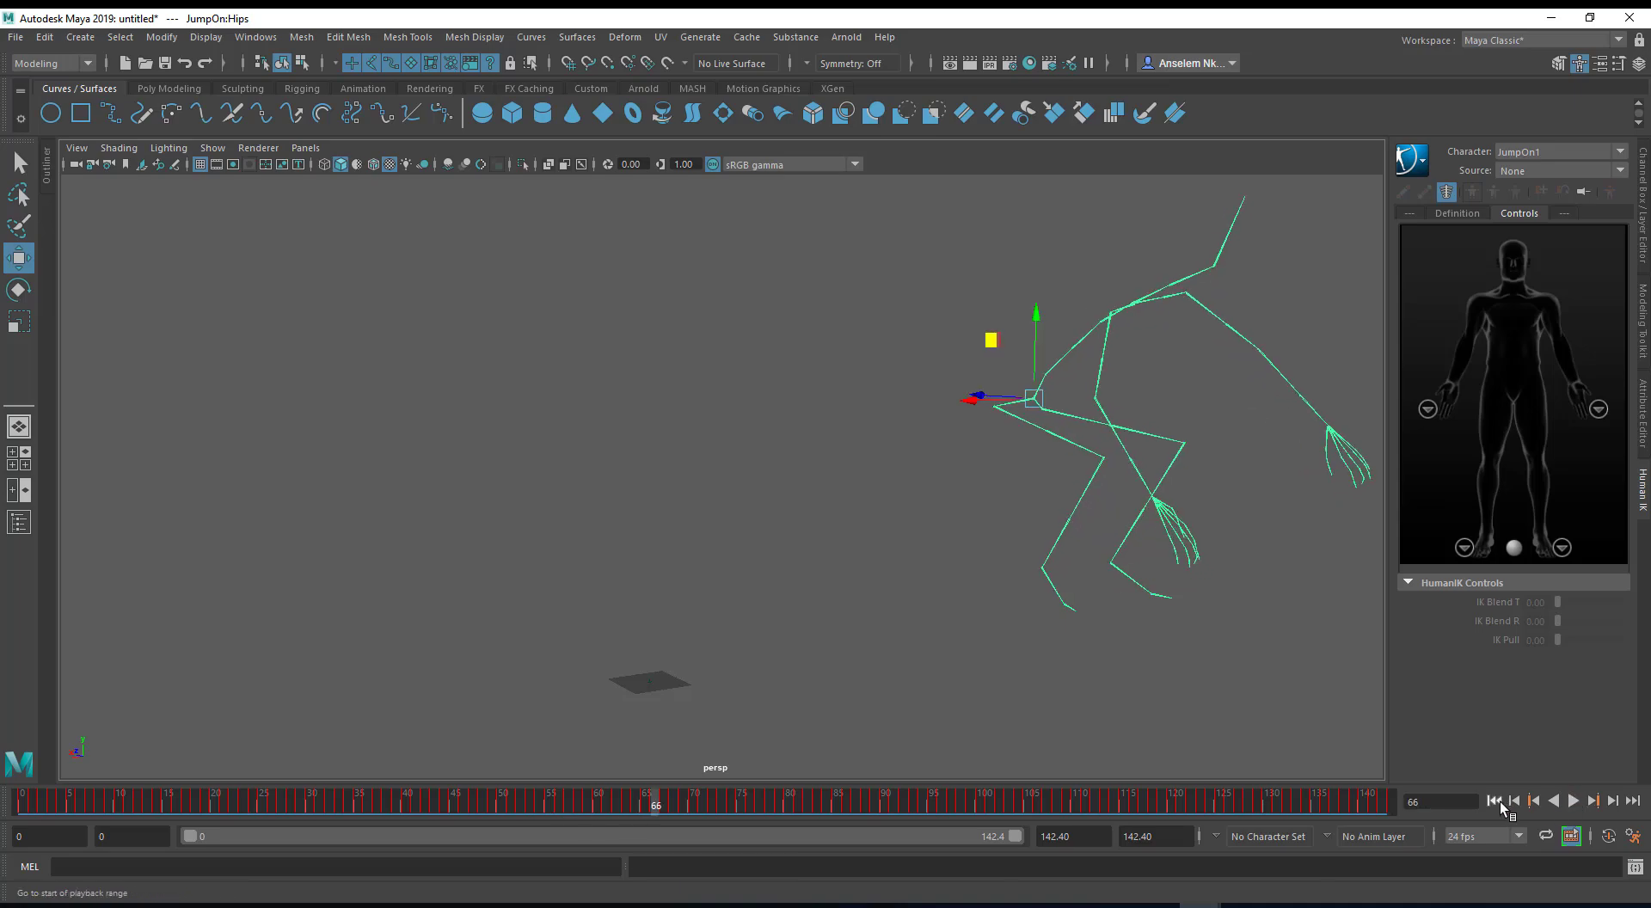
{"action": "left_click", "coordinate": [1501, 804]}
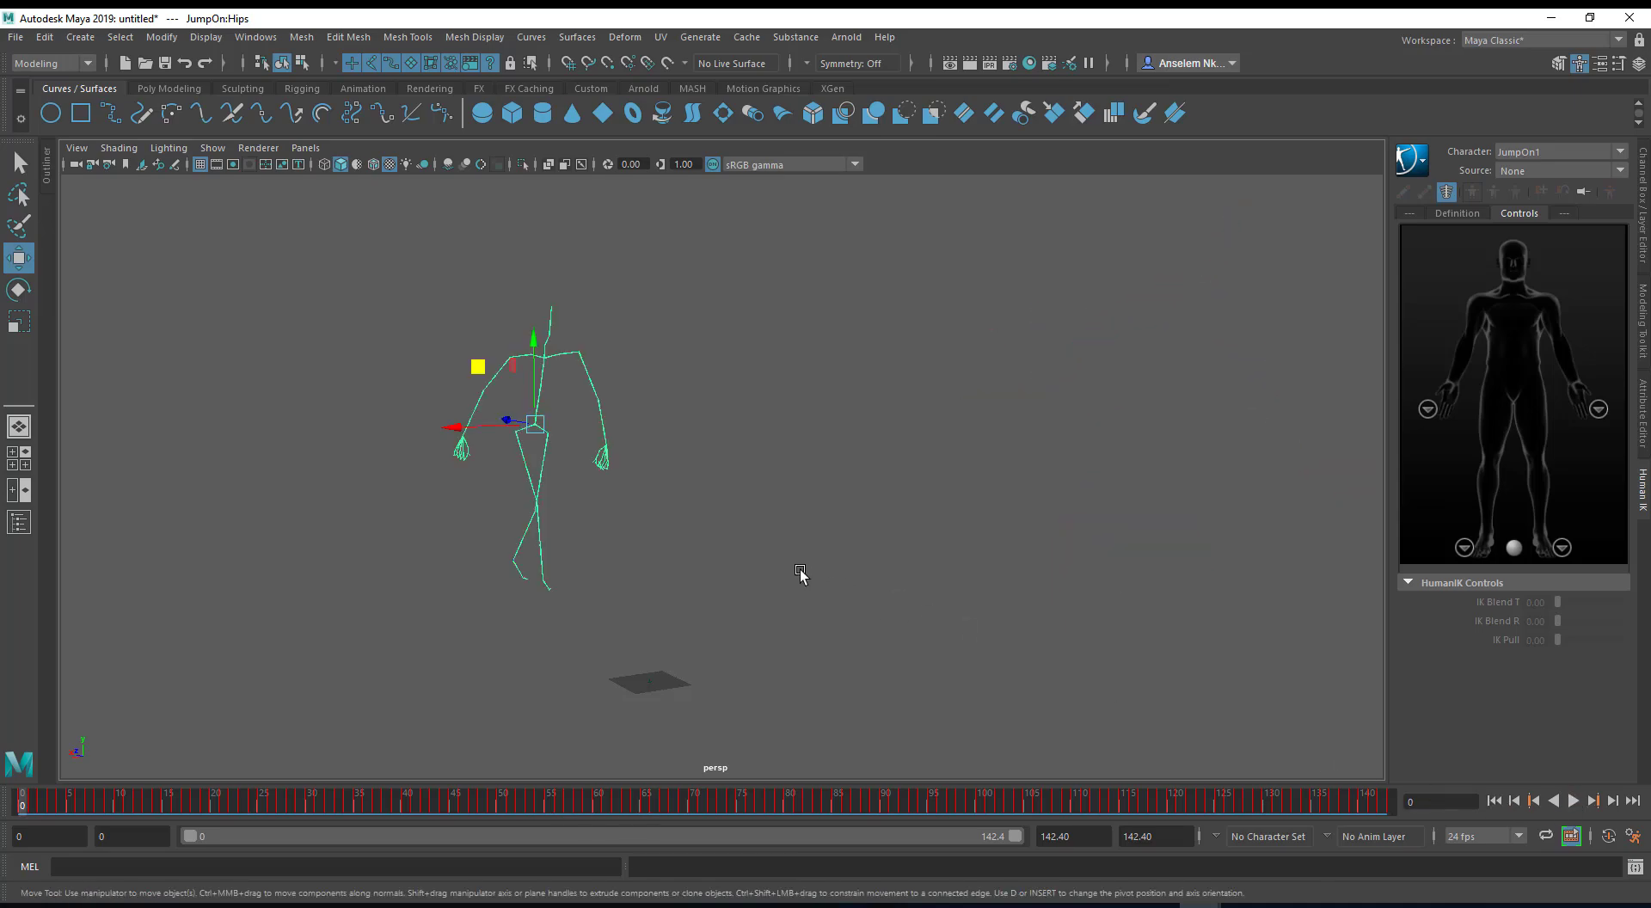
{"action": "left_click_drag", "start_coordinate": [799, 572], "coordinate": [733, 647], "text": "alt"}
{"action": "middle_click_drag", "start_coordinate": [733, 647], "coordinate": [793, 669], "text": "alt"}
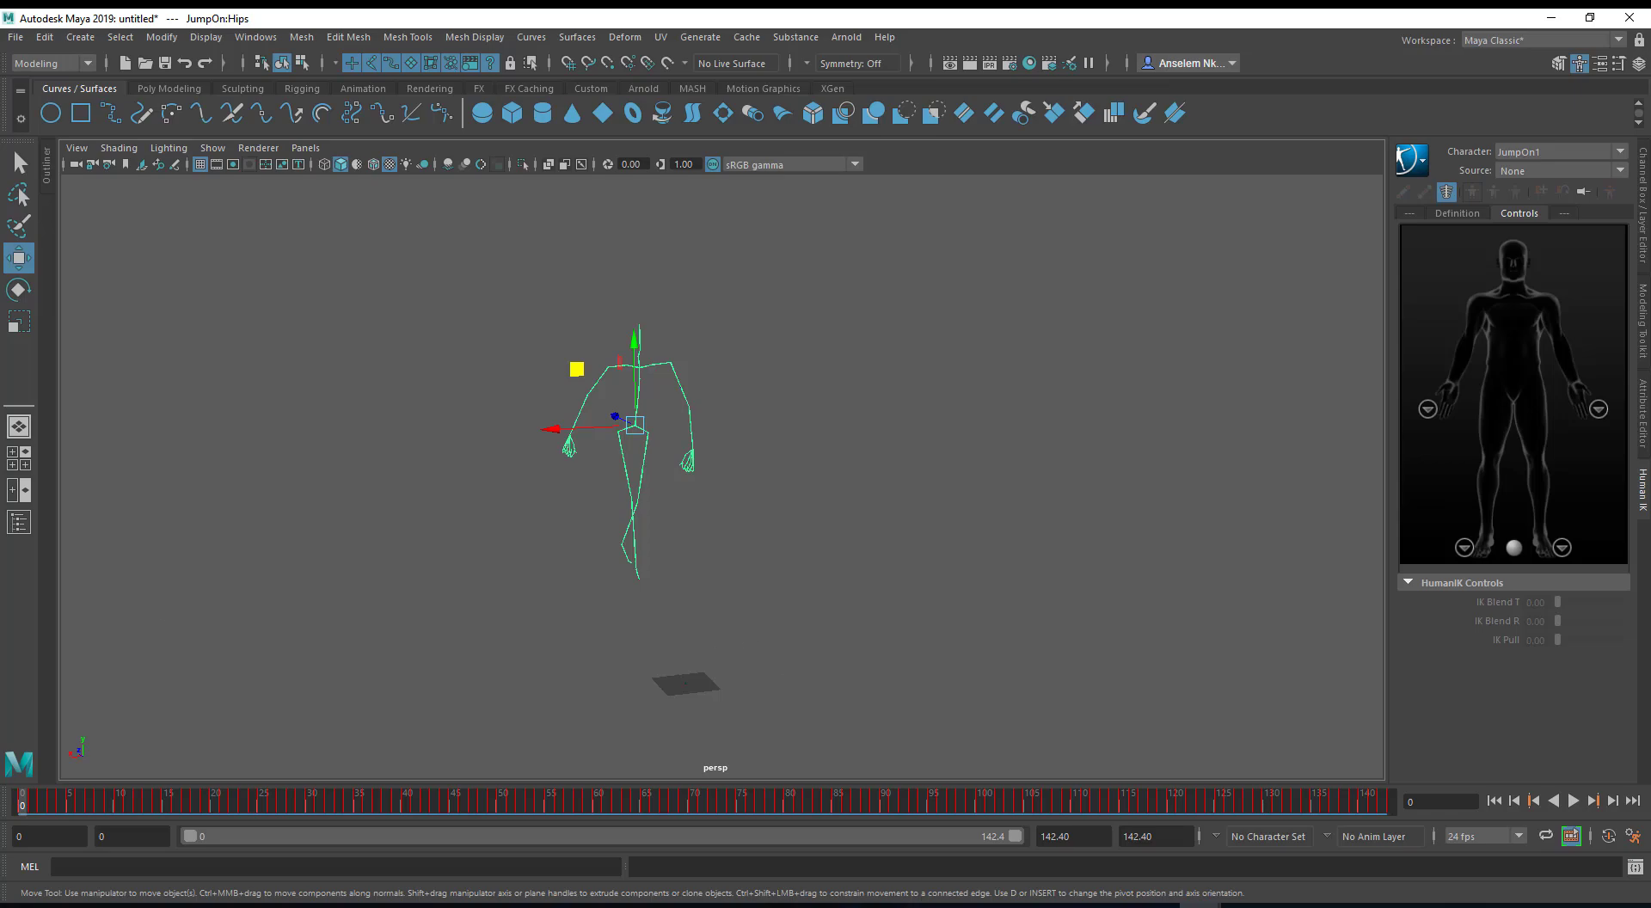
Bring back the Content Browser, place it beside the skeleton and open the Rigs folder of the Animation examples.
{"action": "key", "text": "alt+Tab"}
{"action": "left_click_drag", "start_coordinate": [982, 17], "coordinate": [1033, 86]}
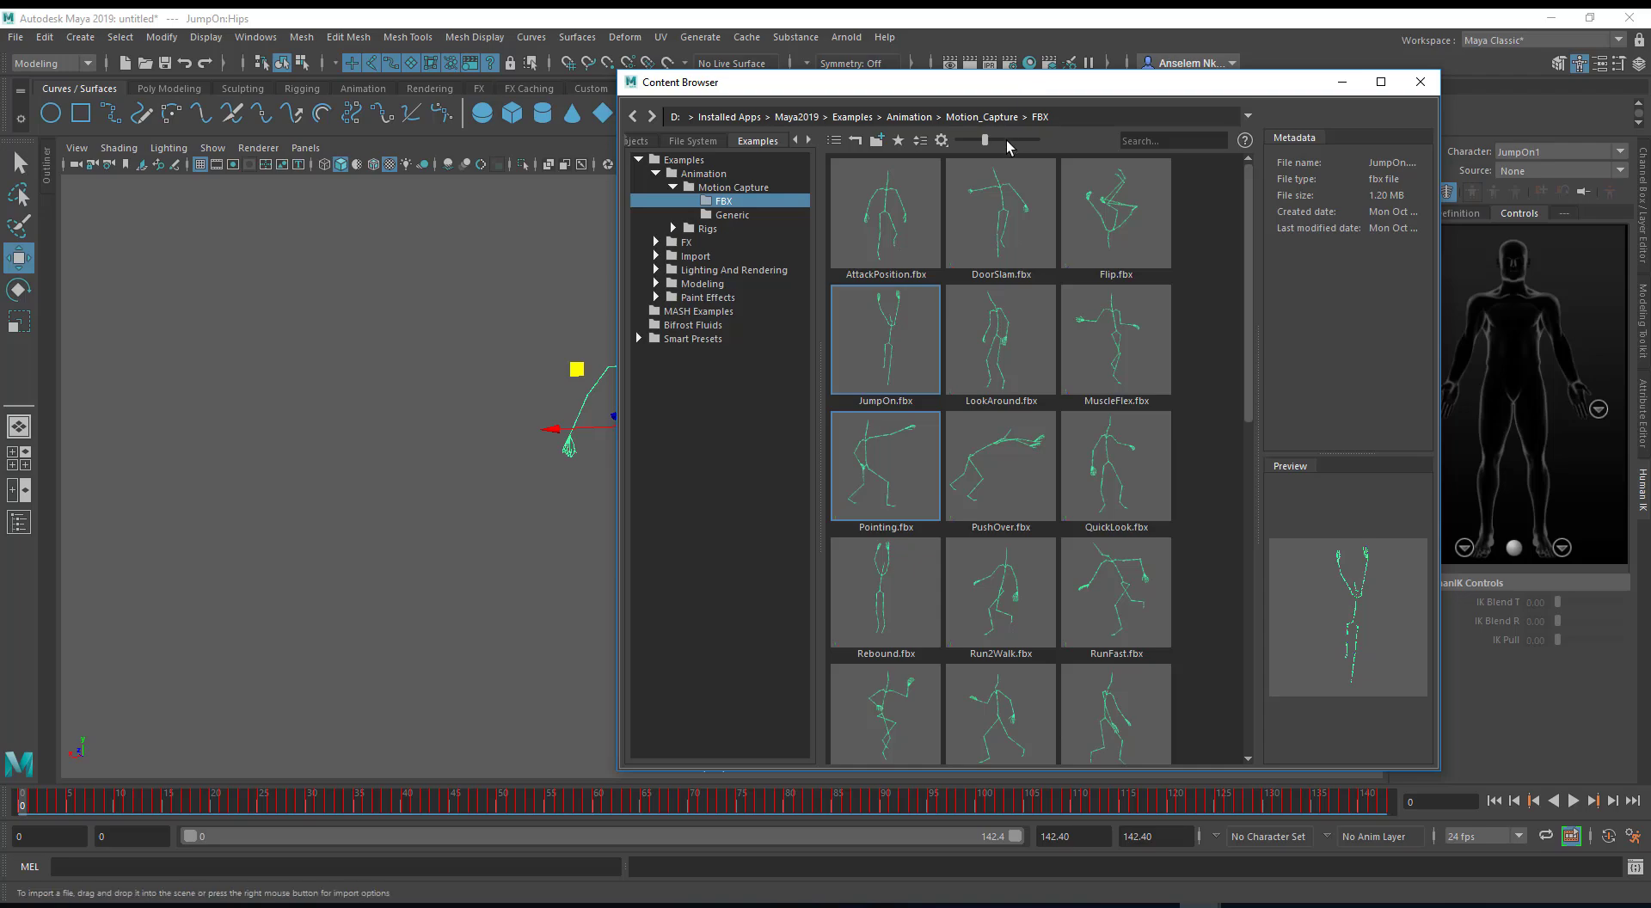
{"action": "left_click", "coordinate": [1188, 350]}
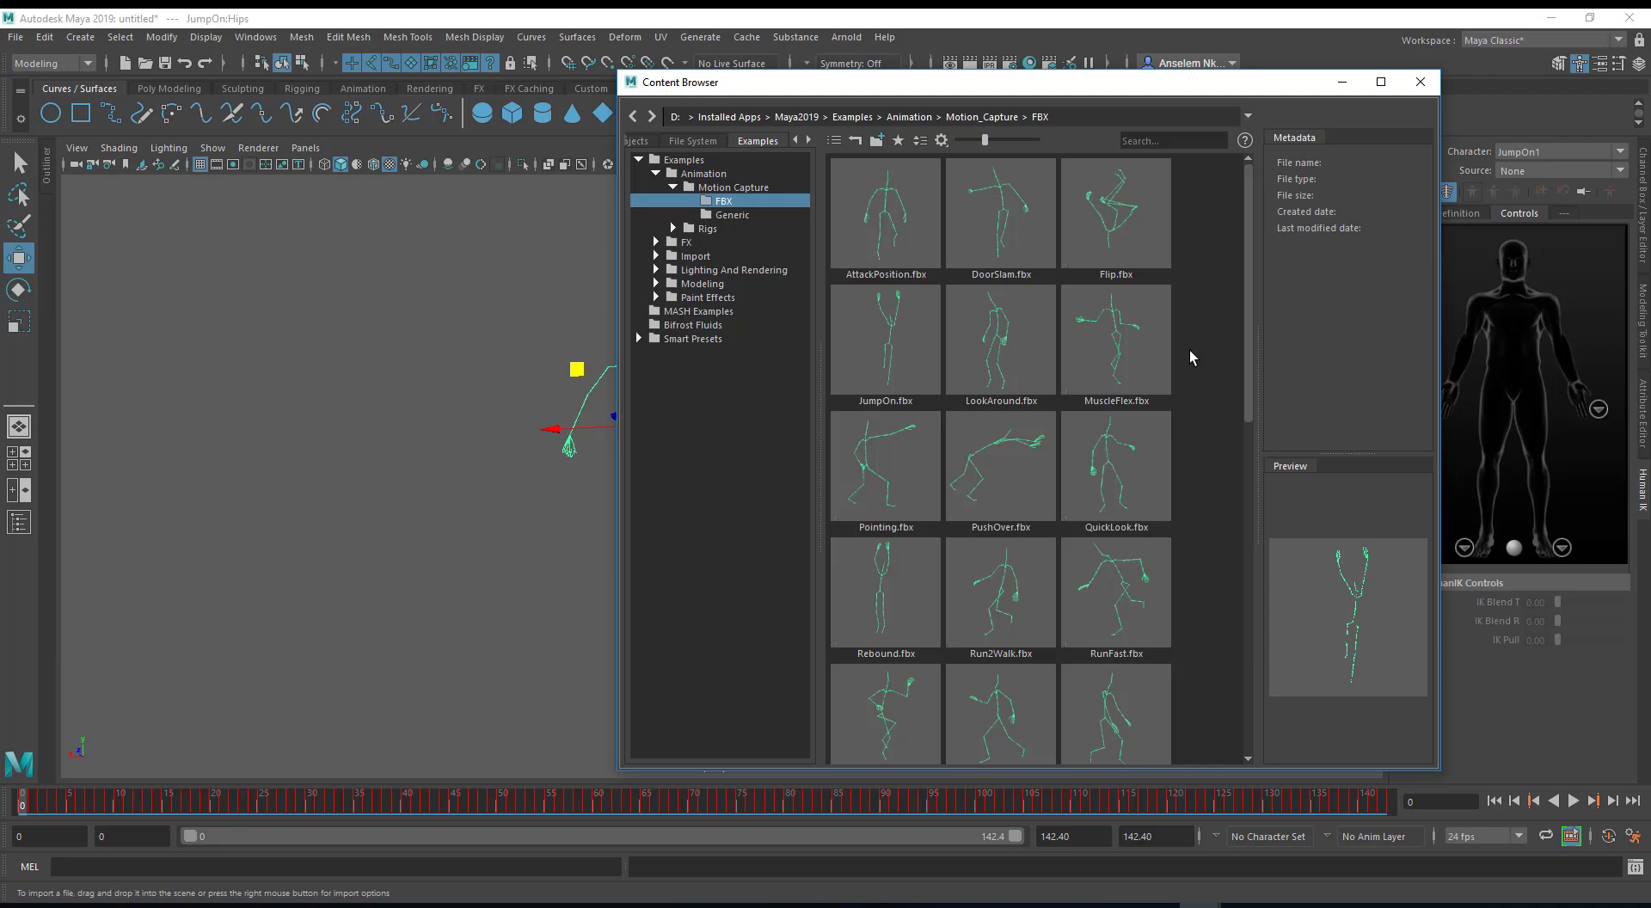
{"action": "left_click", "coordinate": [729, 189]}
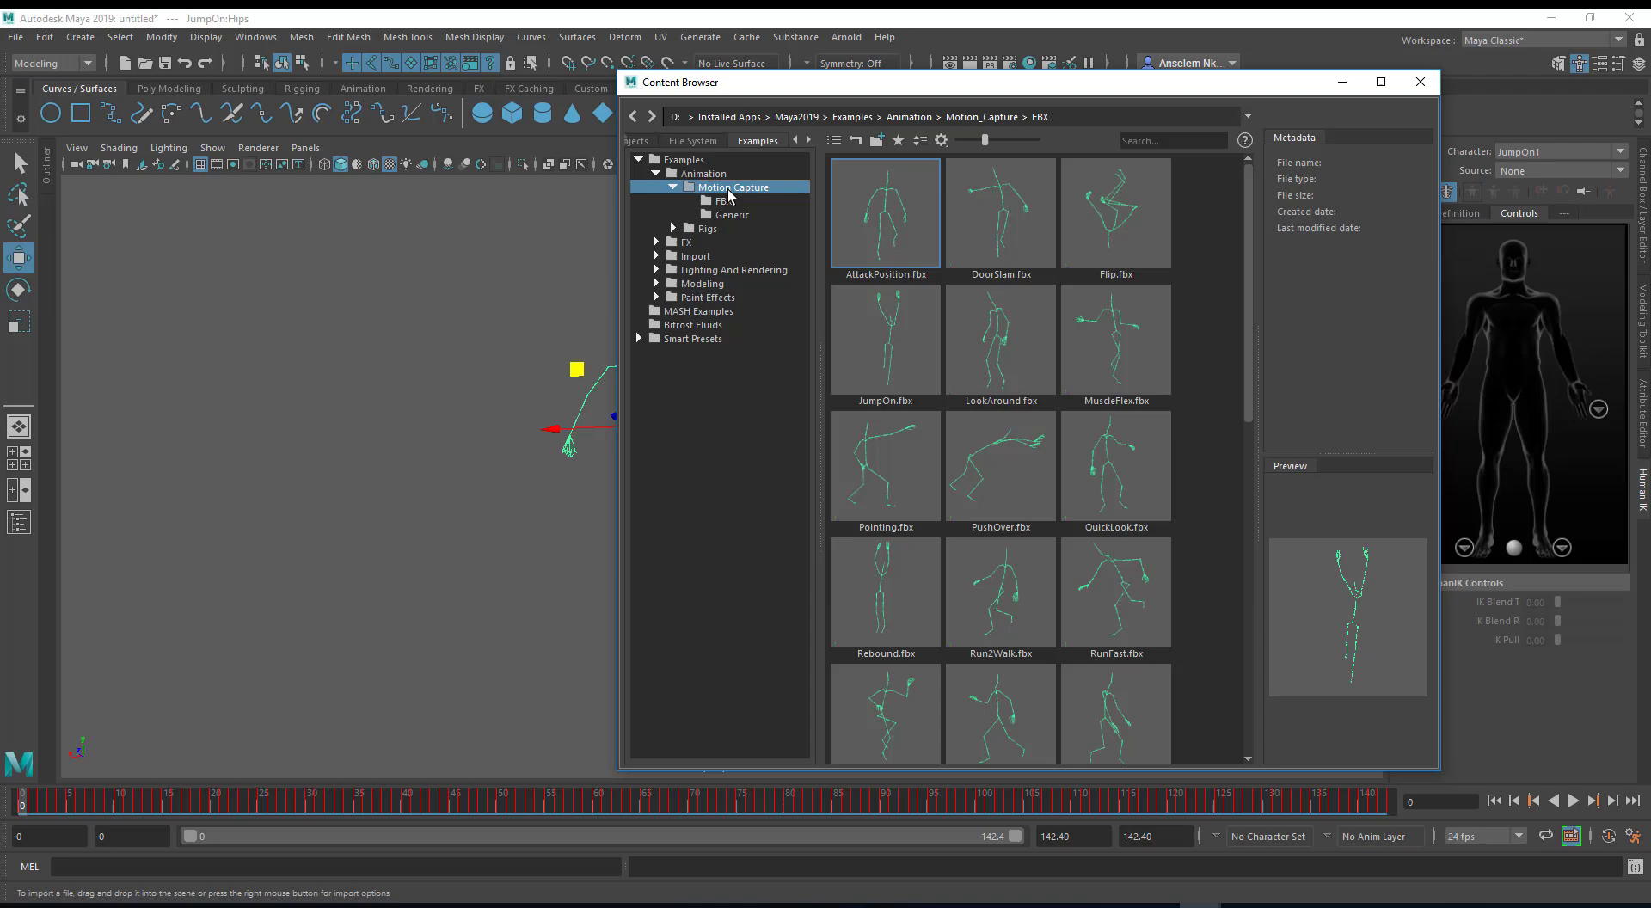
{"action": "left_click", "coordinate": [673, 187]}
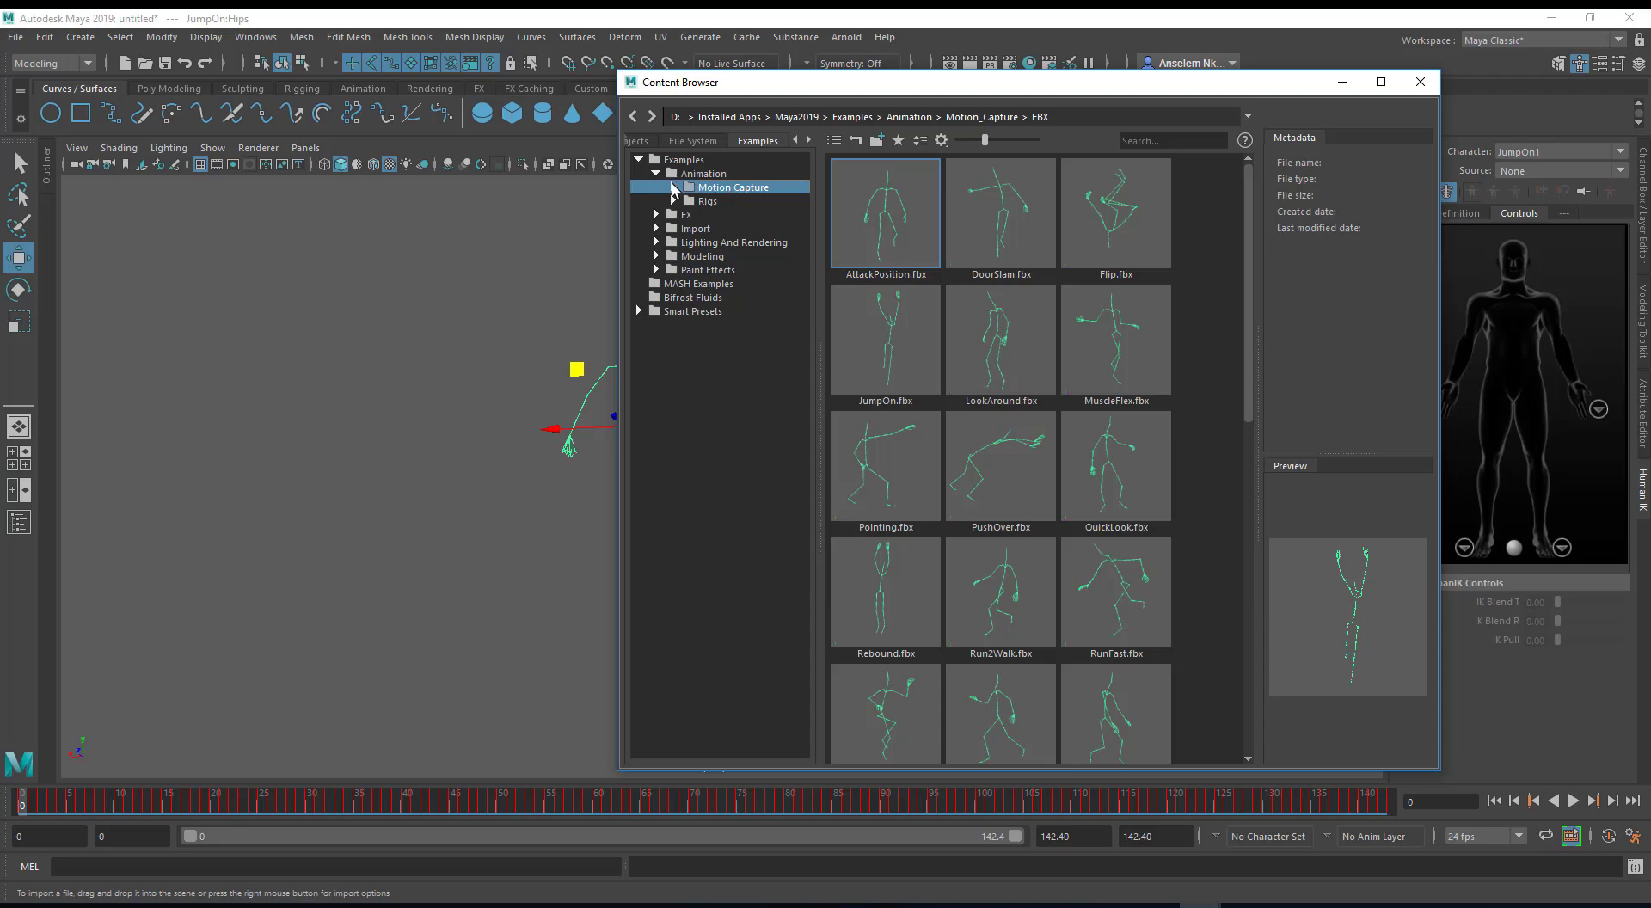
{"action": "left_click_drag", "start_coordinate": [1058, 96], "coordinate": [1214, 101]}
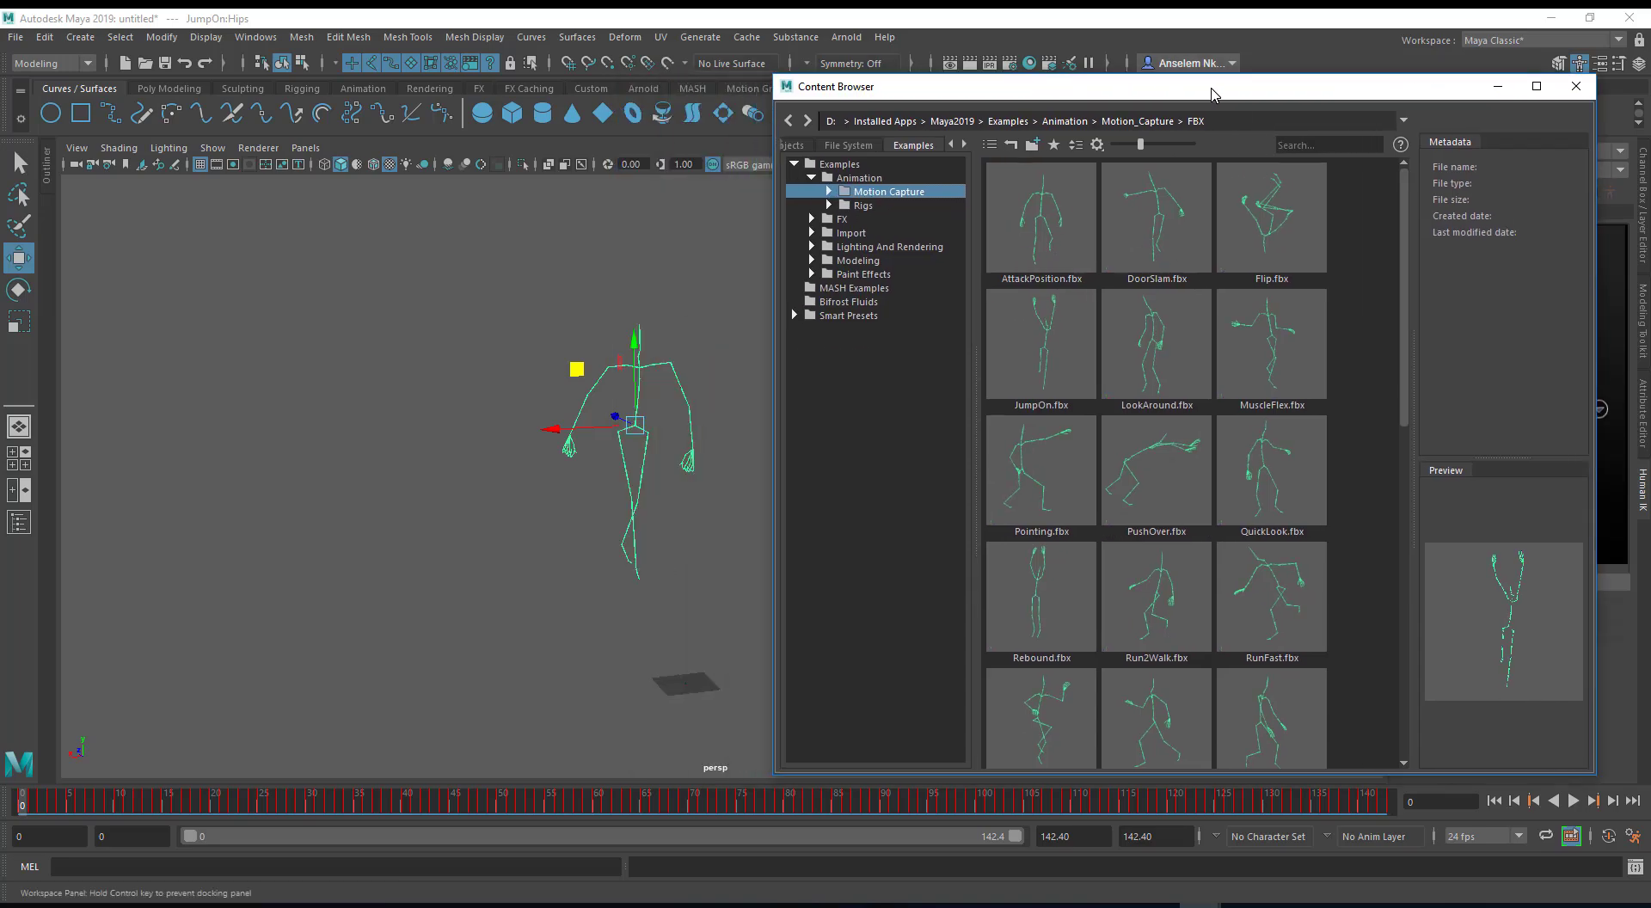
{"action": "left_click", "coordinate": [861, 206]}
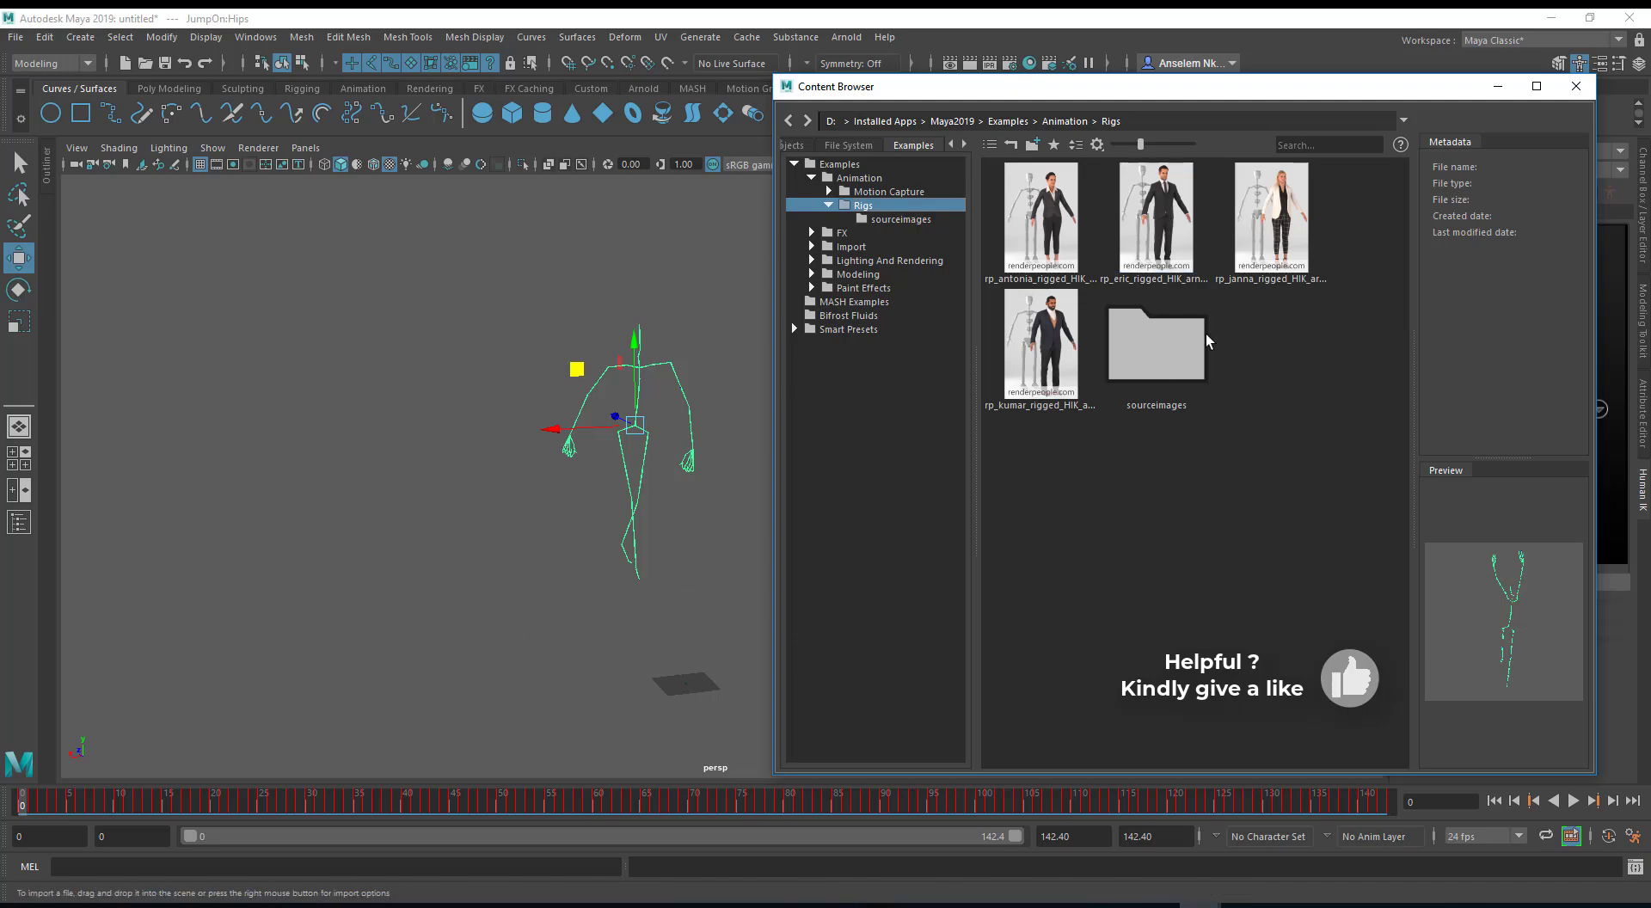
Import the rp_eric_rigged_HIK_arnold character into the scene, minimize the Content Browser and view the character from the front.
{"action": "left_click_drag", "start_coordinate": [1156, 258], "coordinate": [533, 582]}
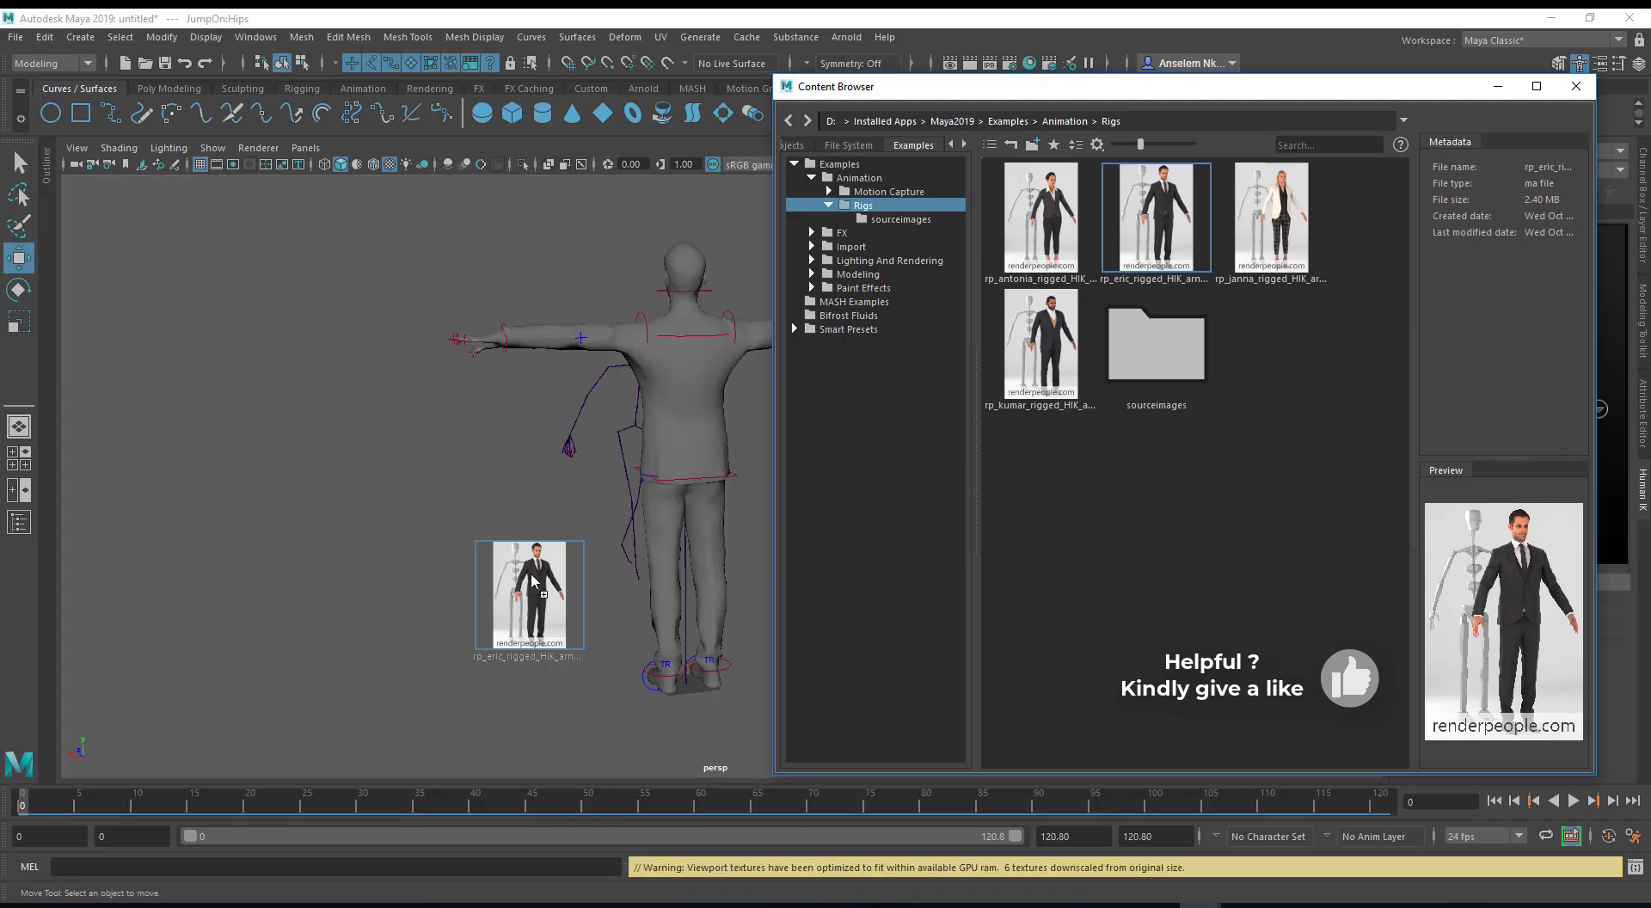
{"action": "left_click", "coordinate": [1498, 87]}
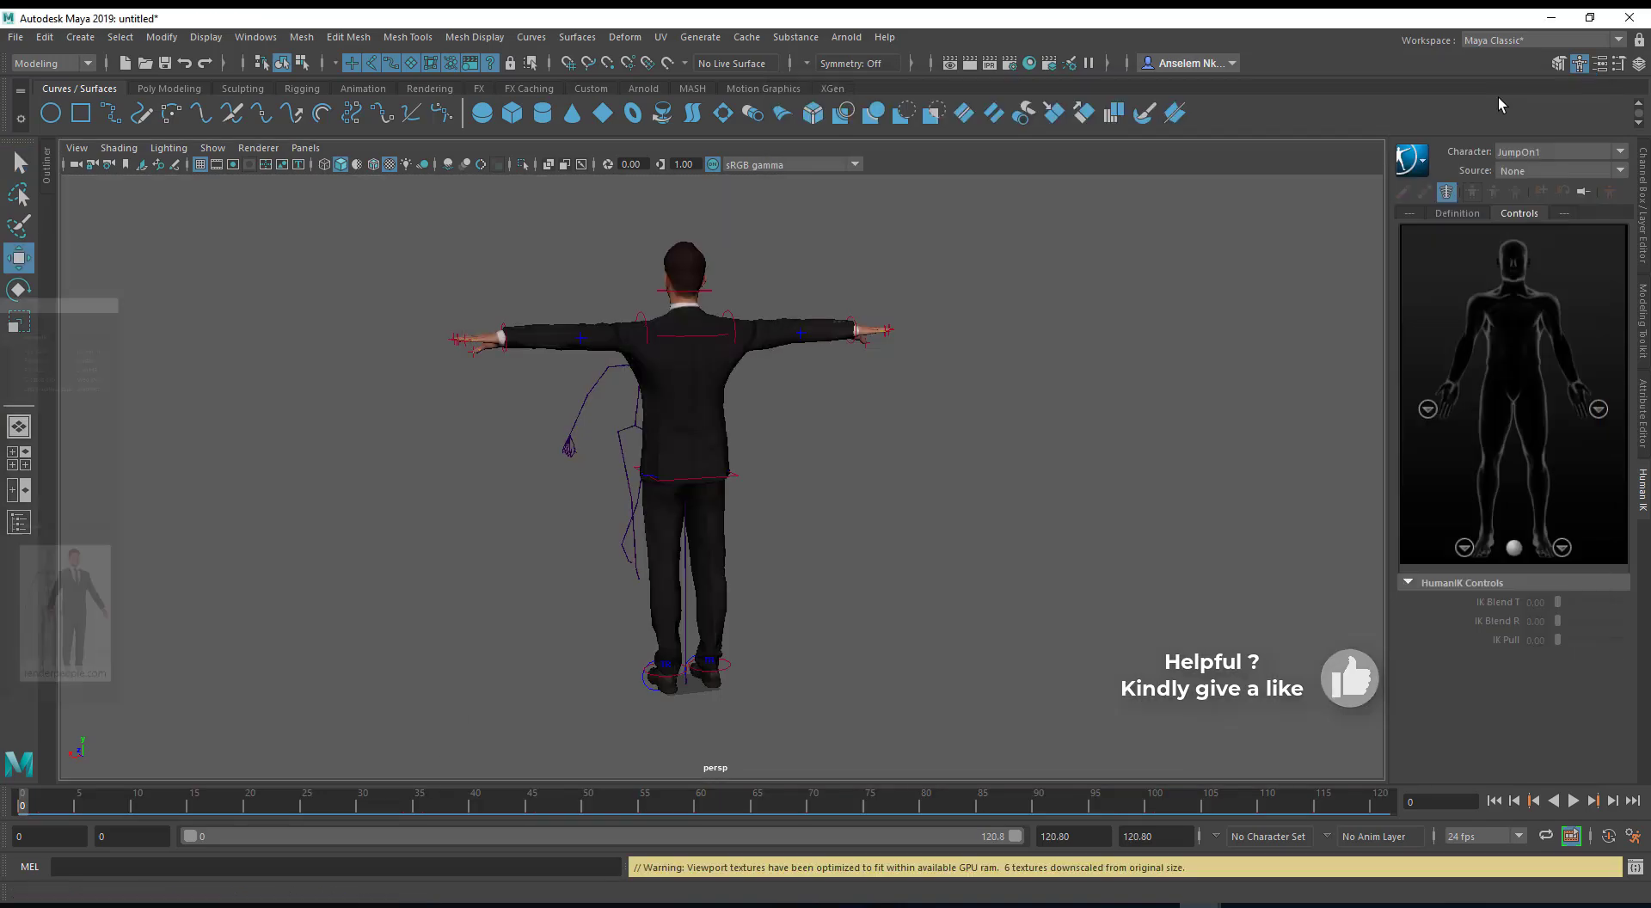
{"action": "left_click_drag", "start_coordinate": [676, 608], "coordinate": [1088, 621], "text": "alt"}
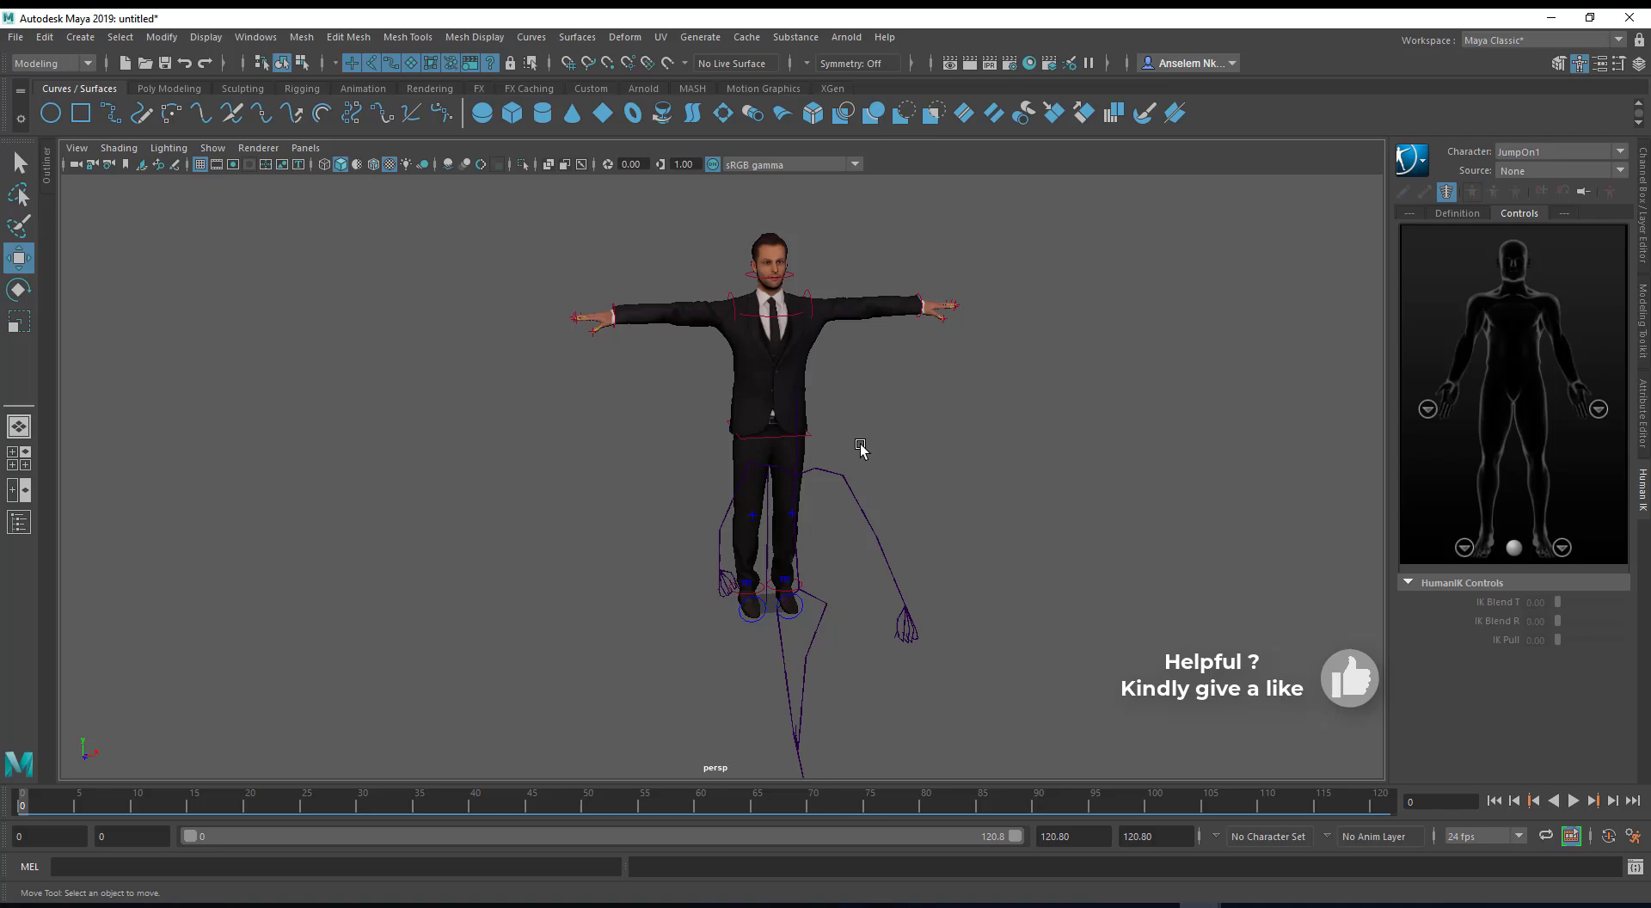
{"action": "right_click_drag", "start_coordinate": [863, 450], "coordinate": [1178, 624], "text": "alt"}
{"action": "middle_click_drag", "start_coordinate": [839, 406], "coordinate": [787, 735], "text": "alt"}
{"action": "right_click_drag", "start_coordinate": [907, 447], "coordinate": [929, 483], "text": "alt"}
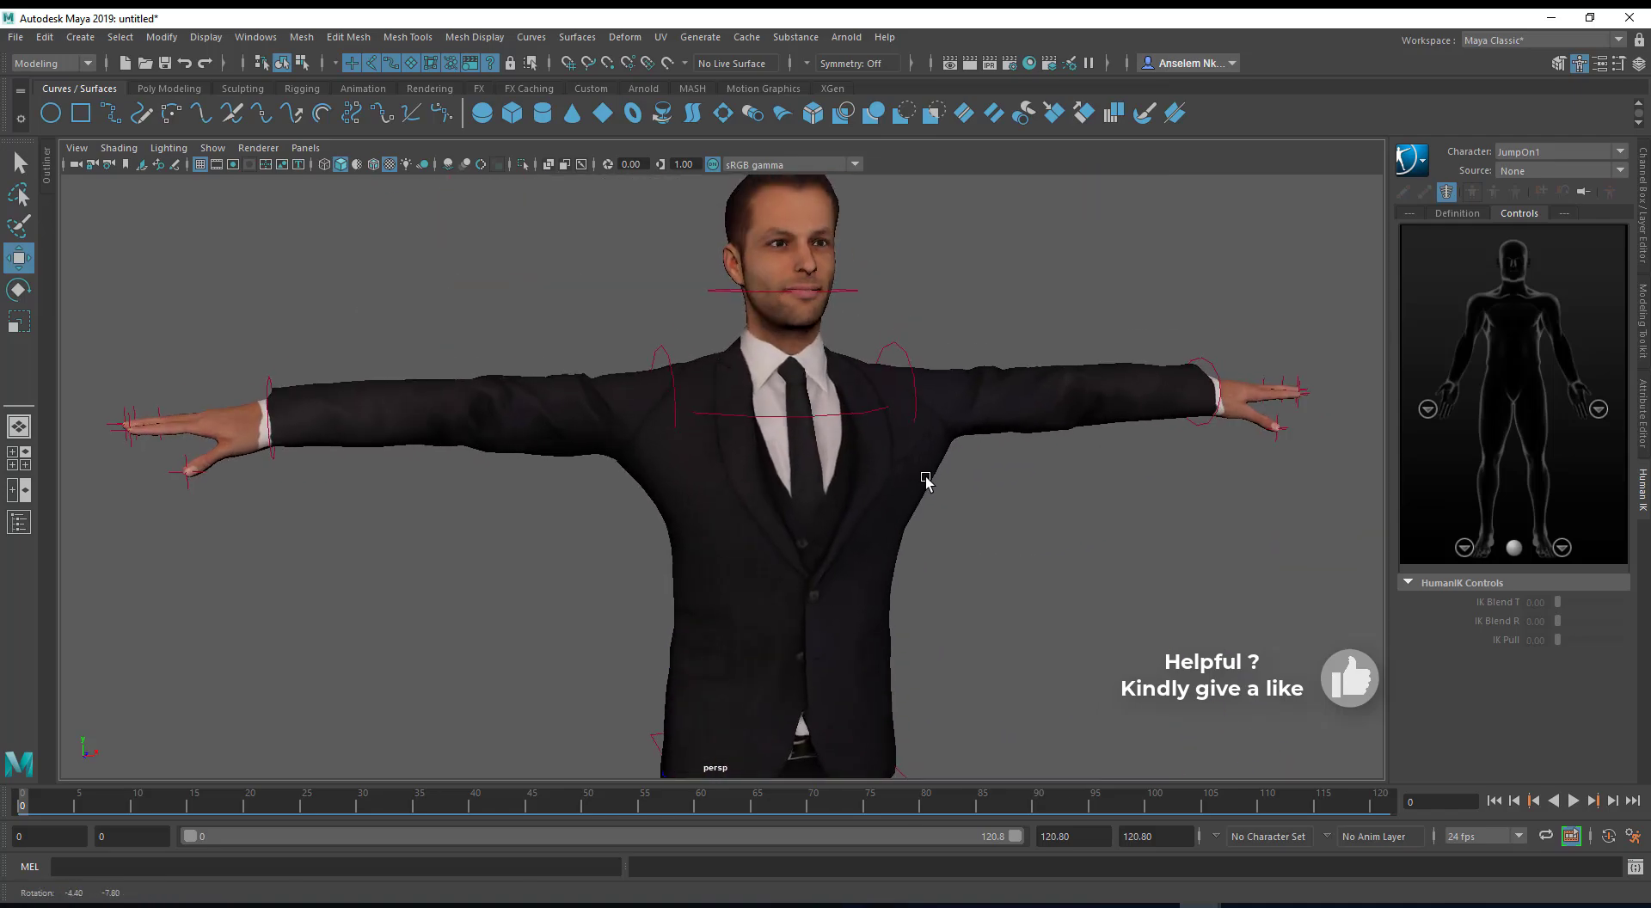
{"action": "left_click_drag", "start_coordinate": [929, 483], "coordinate": [906, 466], "text": "alt"}
Select the character's left shoulder control, clear the selection and examine the arm controls from several angles.
{"action": "left_click", "coordinate": [936, 395]}
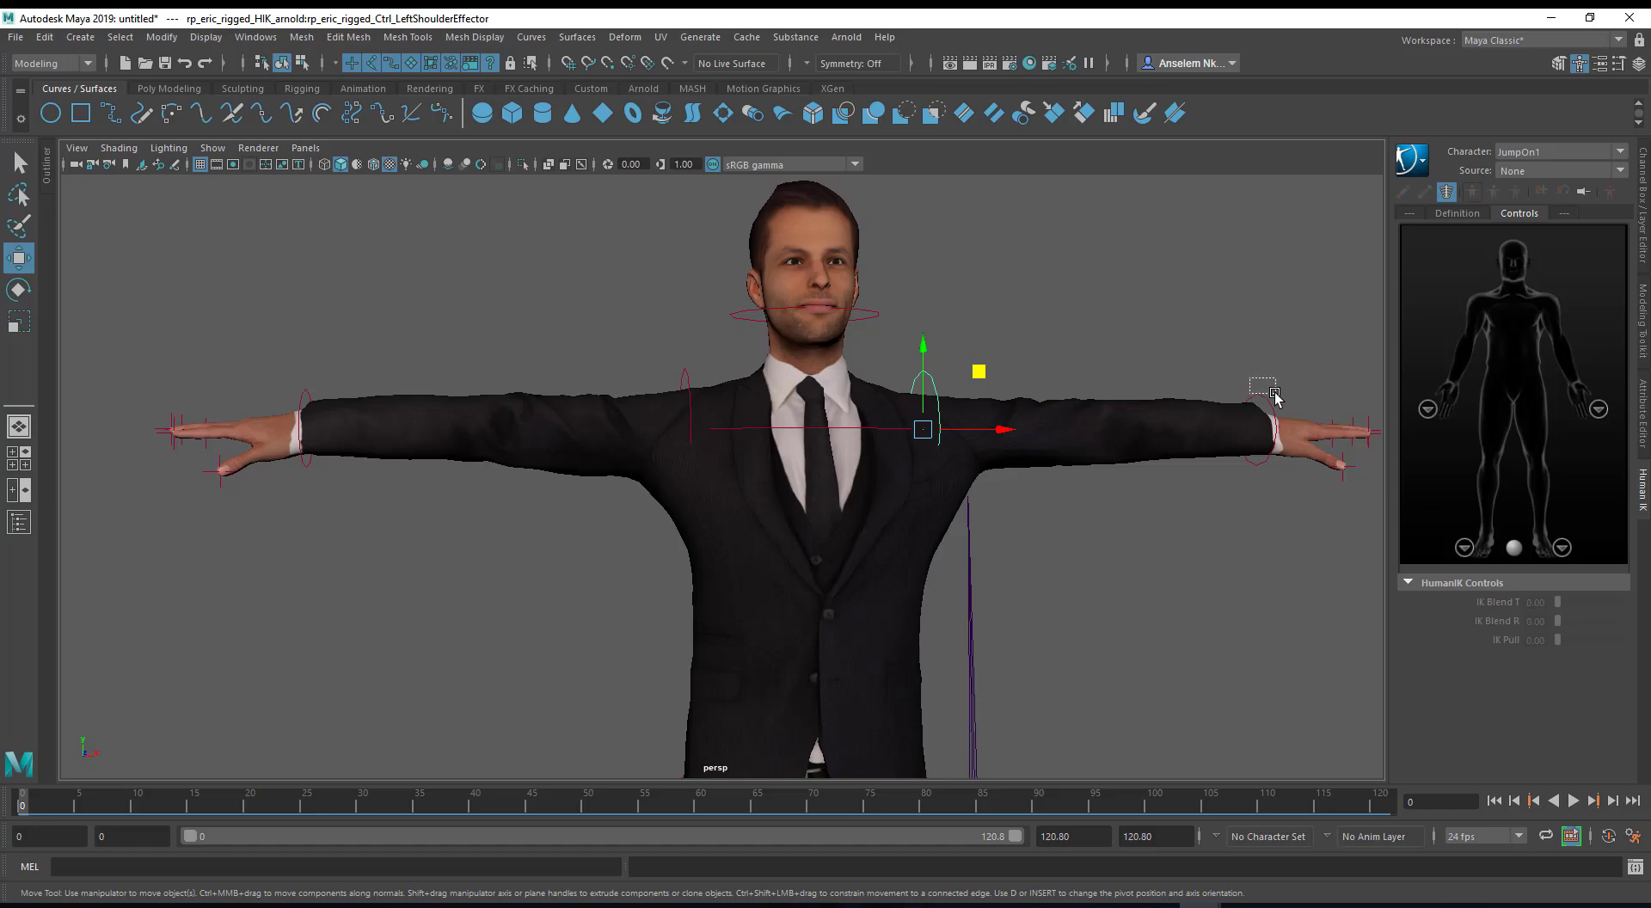
{"action": "left_click_drag", "start_coordinate": [1276, 395], "coordinate": [1276, 396]}
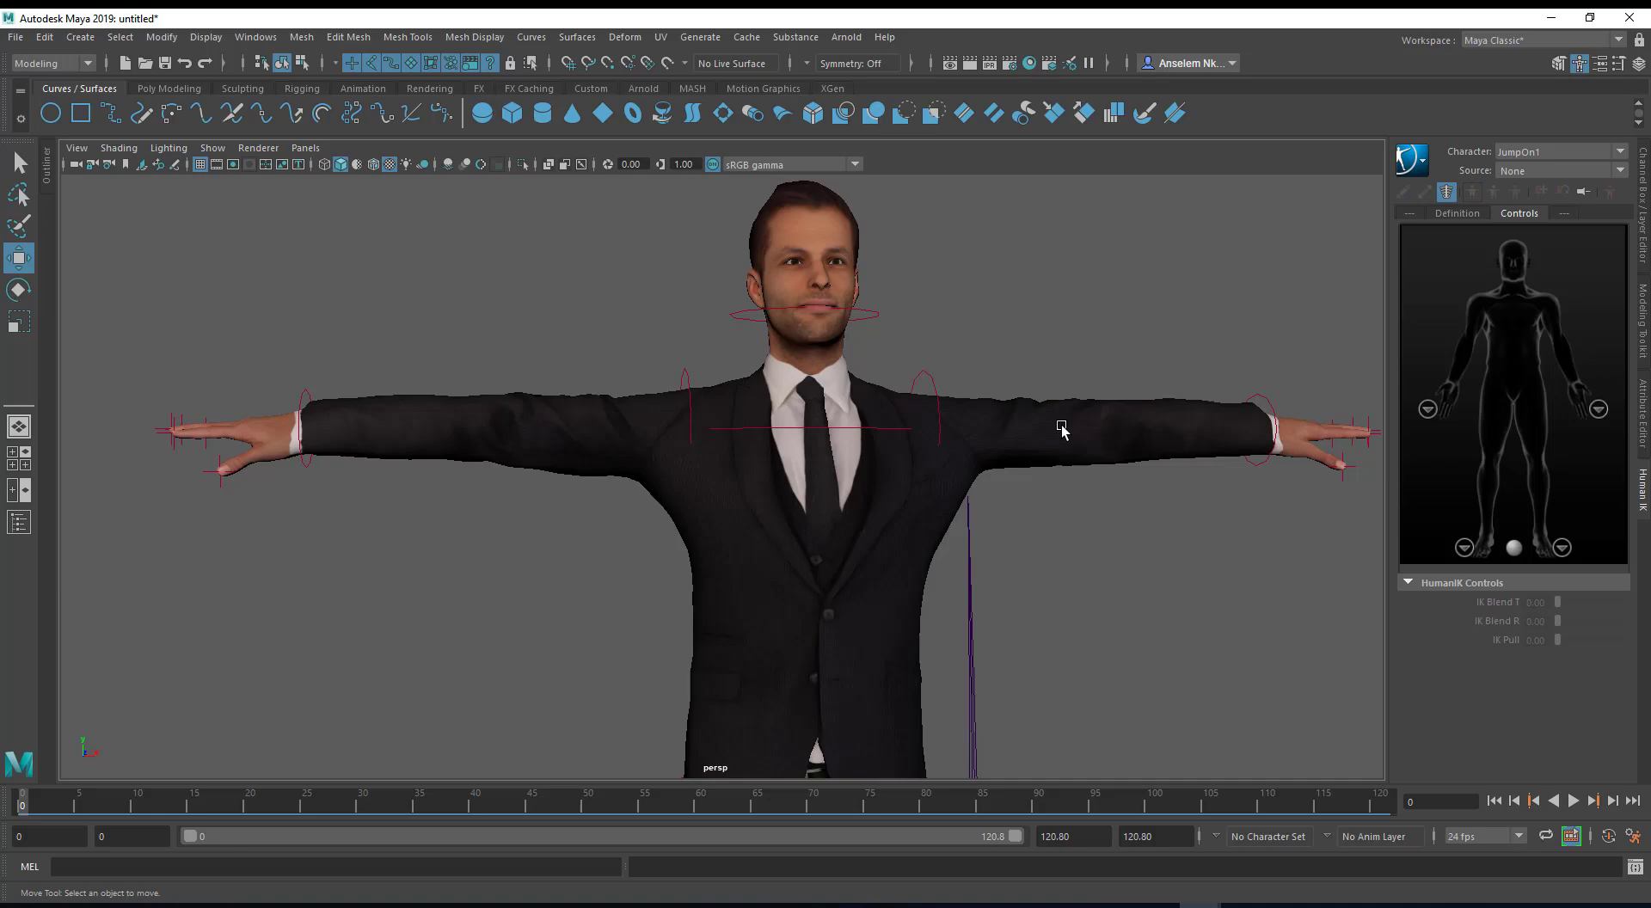
{"action": "left_click_drag", "start_coordinate": [1090, 510], "coordinate": [624, 442], "text": "alt"}
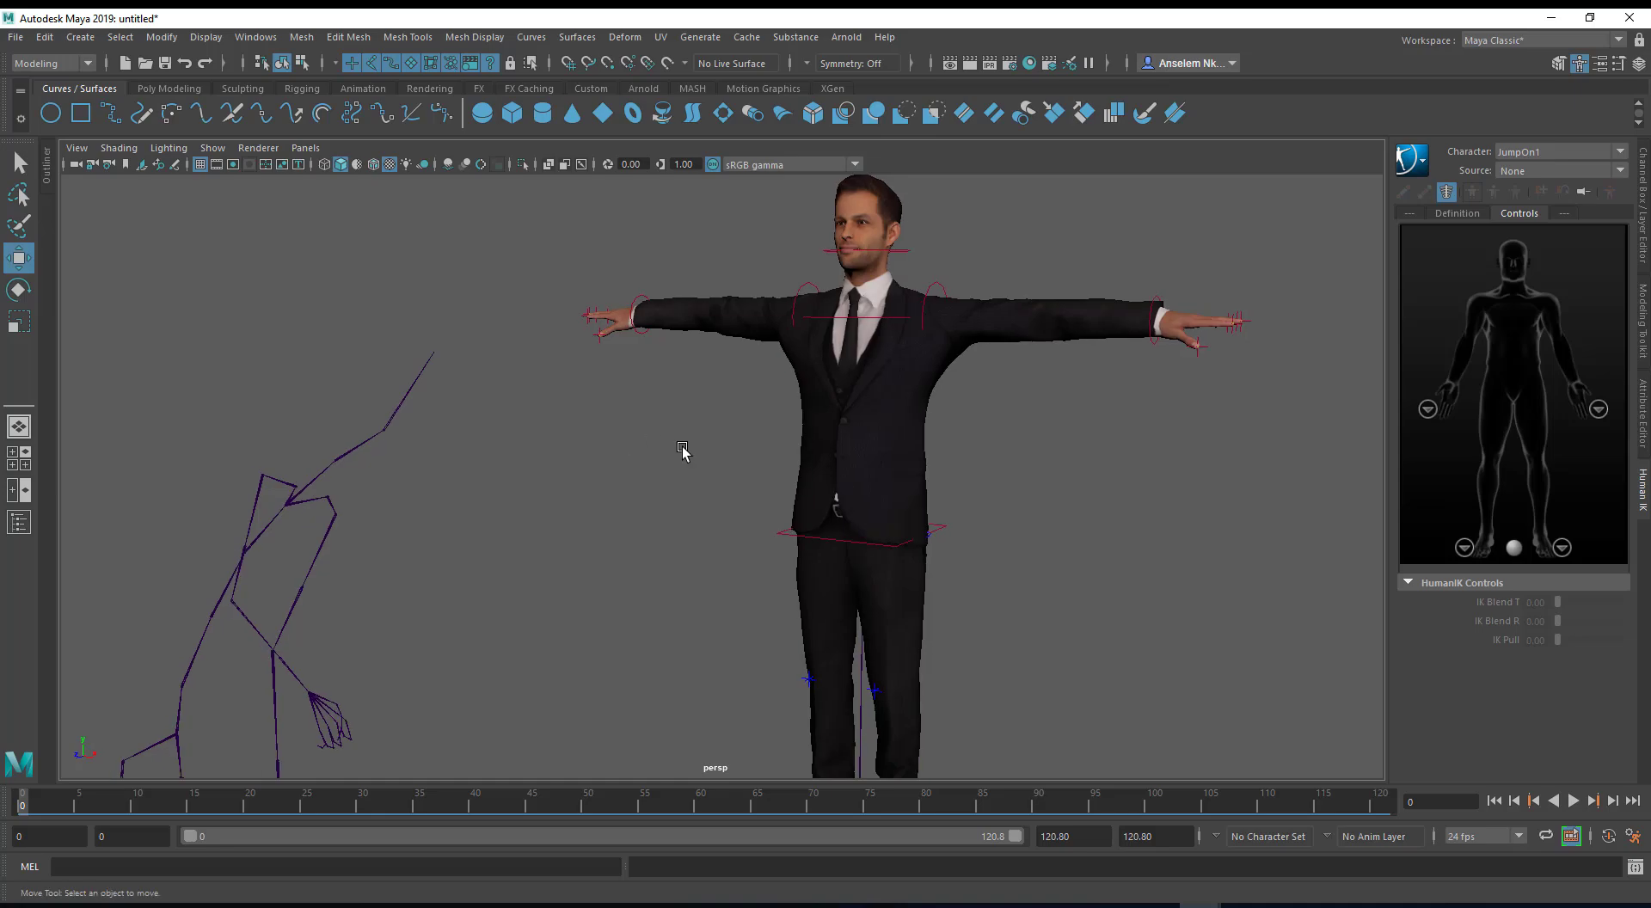
{"action": "left_click_drag", "start_coordinate": [682, 450], "coordinate": [892, 519], "text": "alt"}
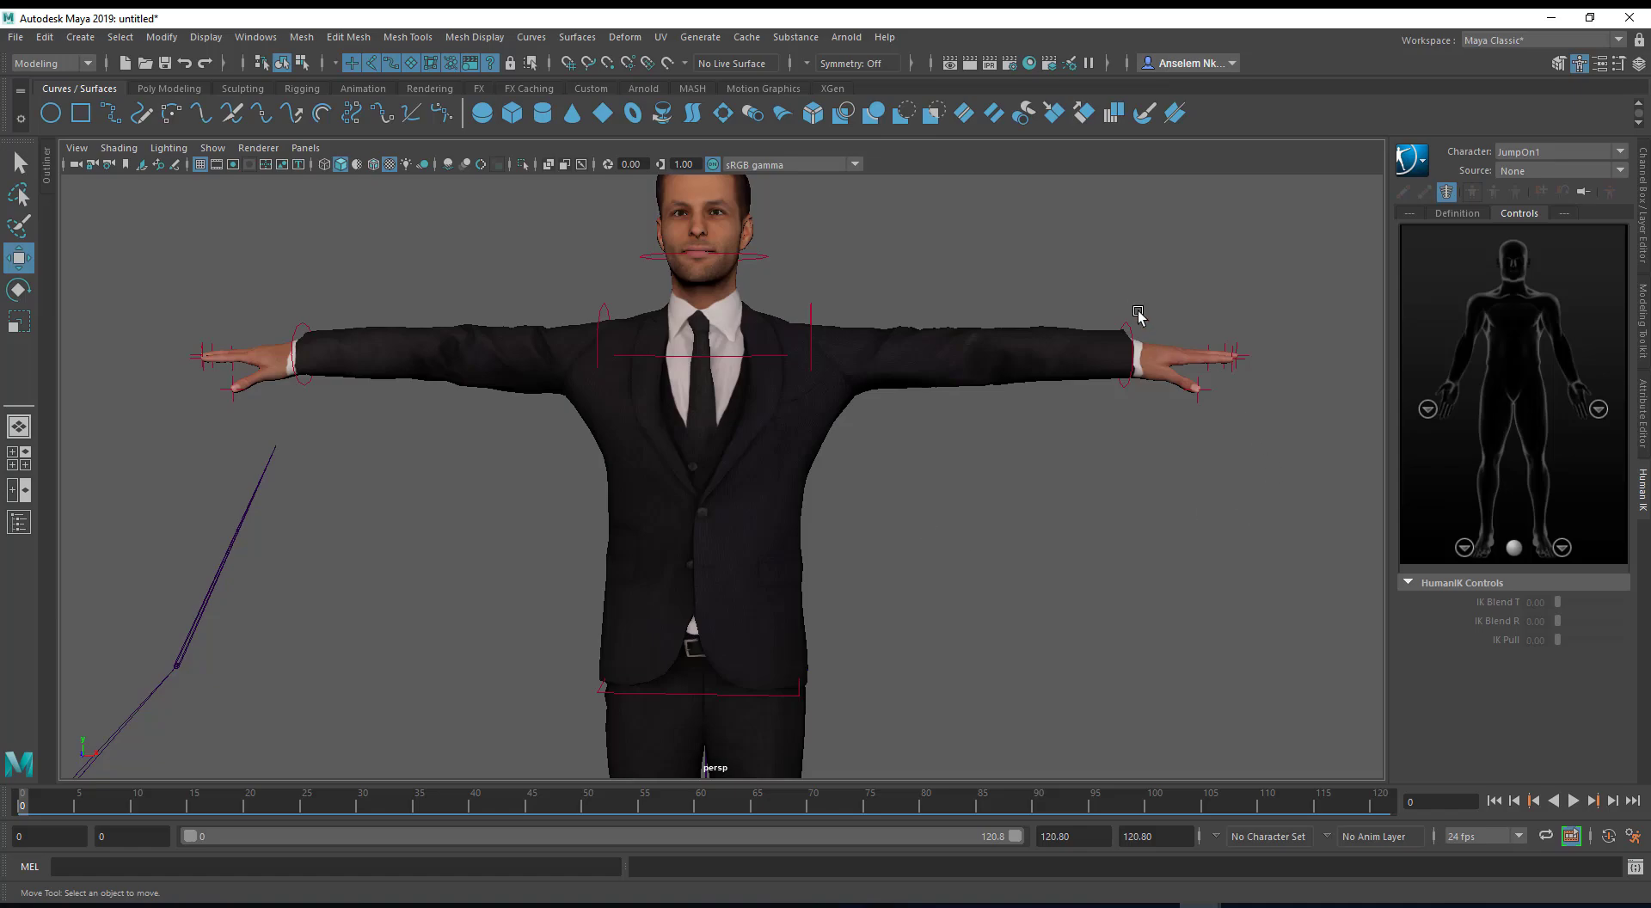
Lower the character's left arm to its side by moving the left wrist control.
{"action": "left_click", "coordinate": [1135, 347]}
{"action": "left_click_drag", "start_coordinate": [1157, 426], "coordinate": [842, 604], "text": "alt"}
{"action": "left_click_drag", "start_coordinate": [1213, 675], "coordinate": [989, 671], "text": "alt"}
{"action": "left_click_drag", "start_coordinate": [864, 587], "coordinate": [818, 611]}
{"action": "left_click_drag", "start_coordinate": [818, 607], "coordinate": [1015, 593], "text": "alt"}
Lower the character's right arm to its side by moving the right wrist control.
{"action": "left_click", "coordinate": [424, 320]}
{"action": "left_click_drag", "start_coordinate": [430, 344], "coordinate": [749, 426], "text": "alt"}
{"action": "left_click_drag", "start_coordinate": [910, 346], "coordinate": [693, 560]}
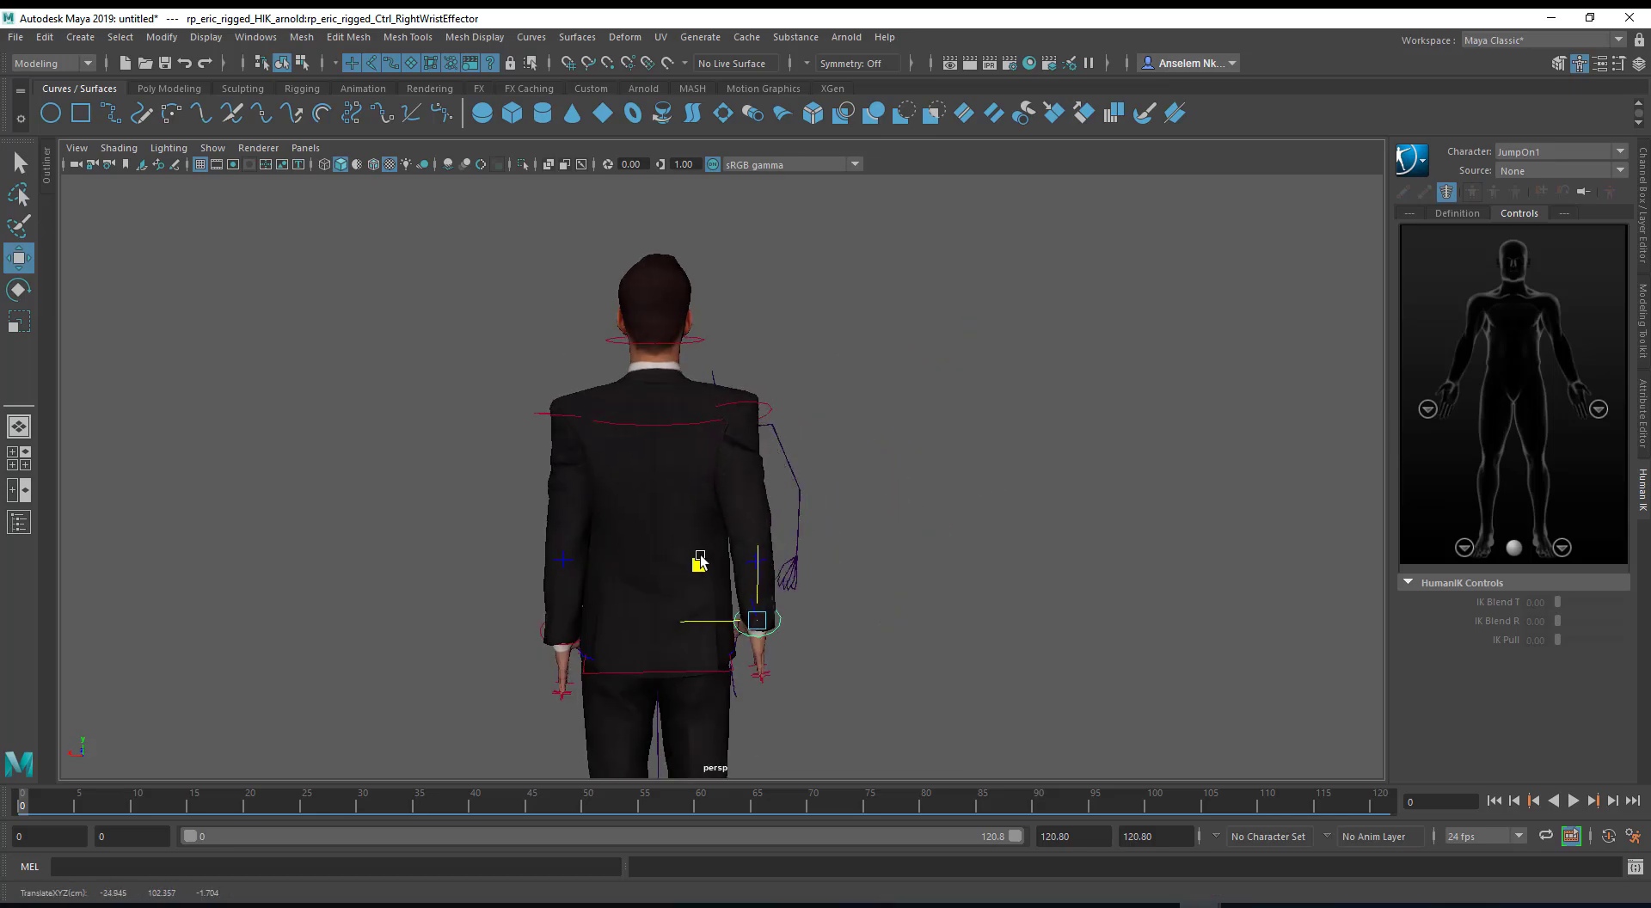
Select the character's head control and rotate it to tilt the head slightly downward.
{"action": "left_click_drag", "start_coordinate": [866, 560], "coordinate": [836, 546], "text": "alt"}
{"action": "scroll", "coordinate": [704, 519], "scroll_direction": "up", "scroll_amount": 6}
{"action": "right_click_drag", "start_coordinate": [836, 545], "coordinate": [705, 438], "text": "alt"}
{"action": "middle_click_drag", "start_coordinate": [889, 245], "coordinate": [811, 396], "text": "alt"}
{"action": "scroll", "coordinate": [811, 395], "scroll_direction": "up", "scroll_amount": 3}
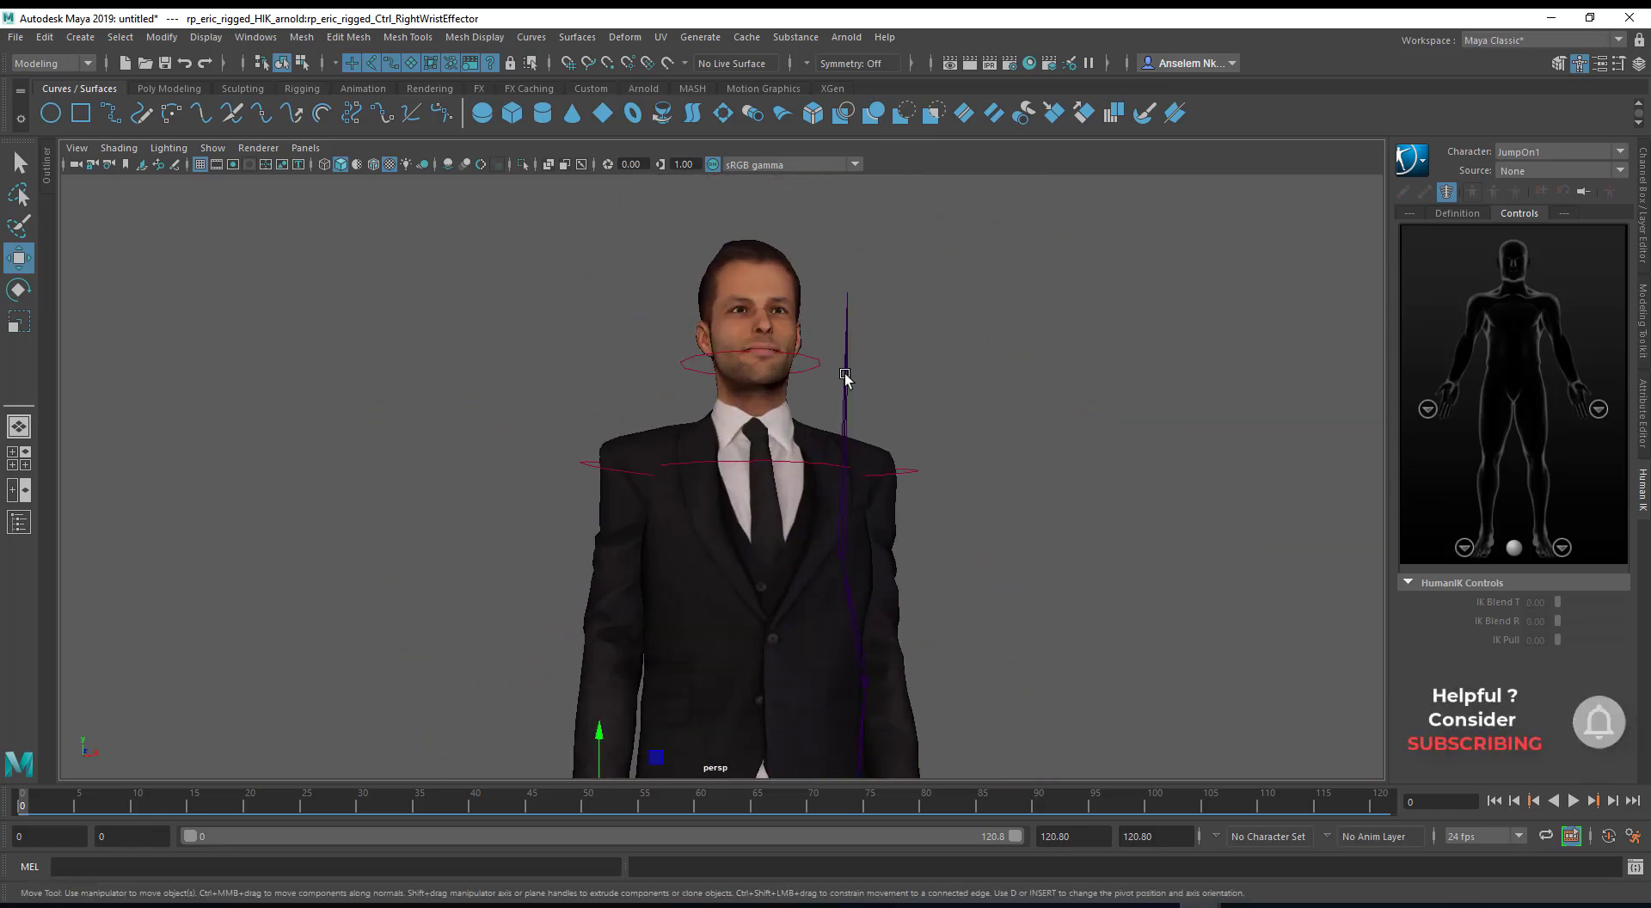
{"action": "left_click_drag", "start_coordinate": [800, 415], "coordinate": [877, 424], "text": "alt"}
{"action": "scroll", "coordinate": [785, 472], "scroll_direction": "up", "scroll_amount": 3}
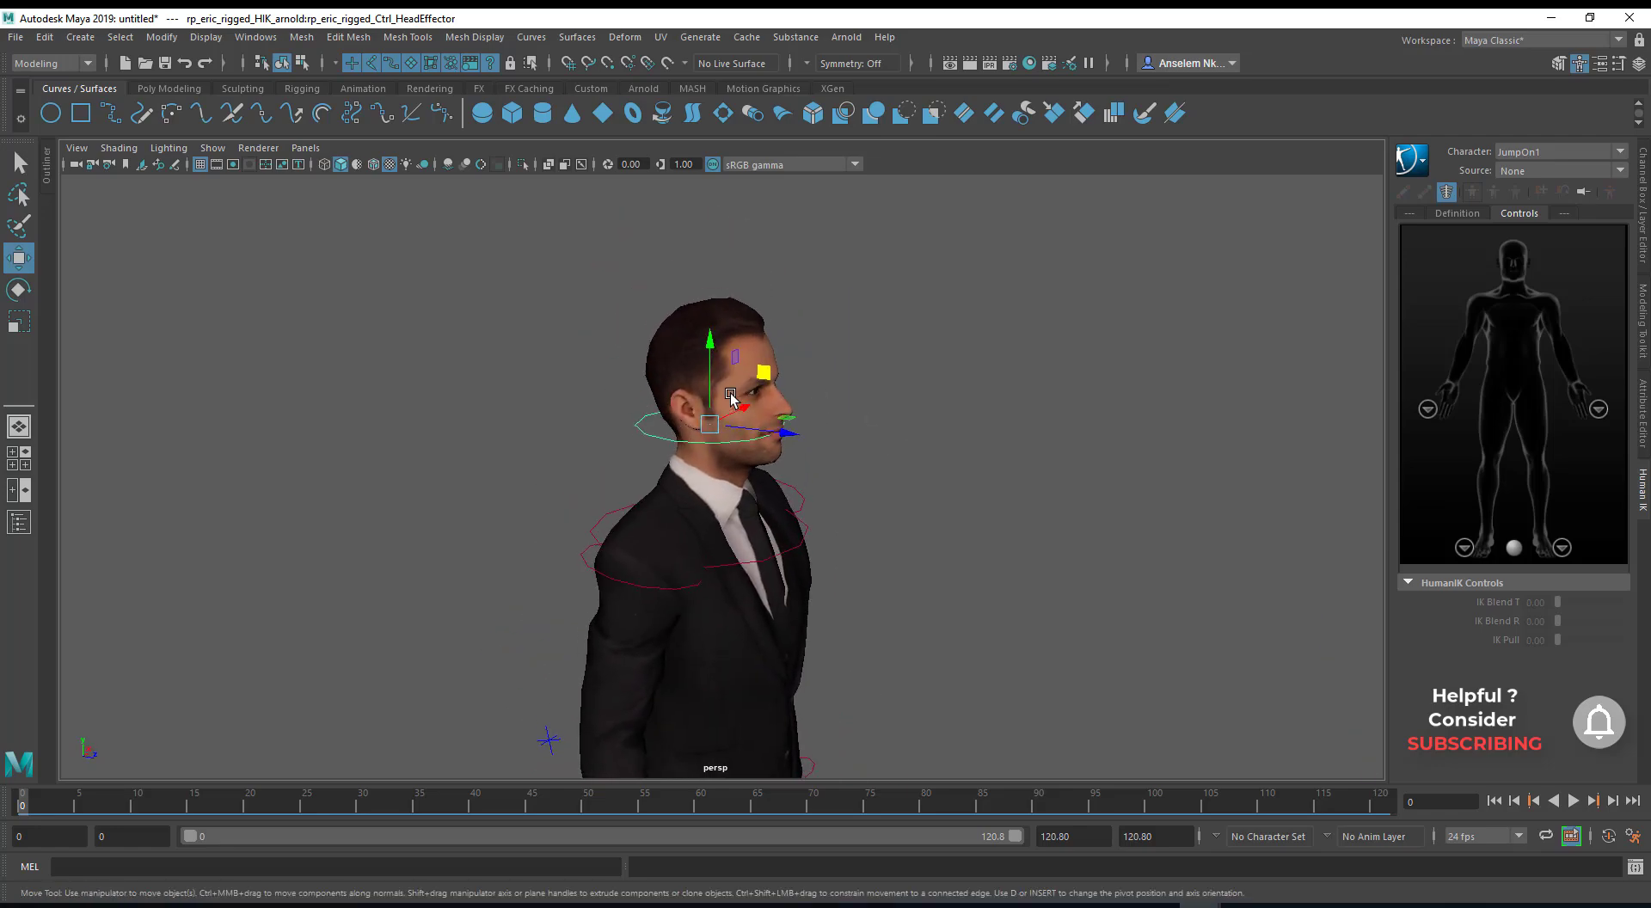
{"action": "key", "text": "e"}
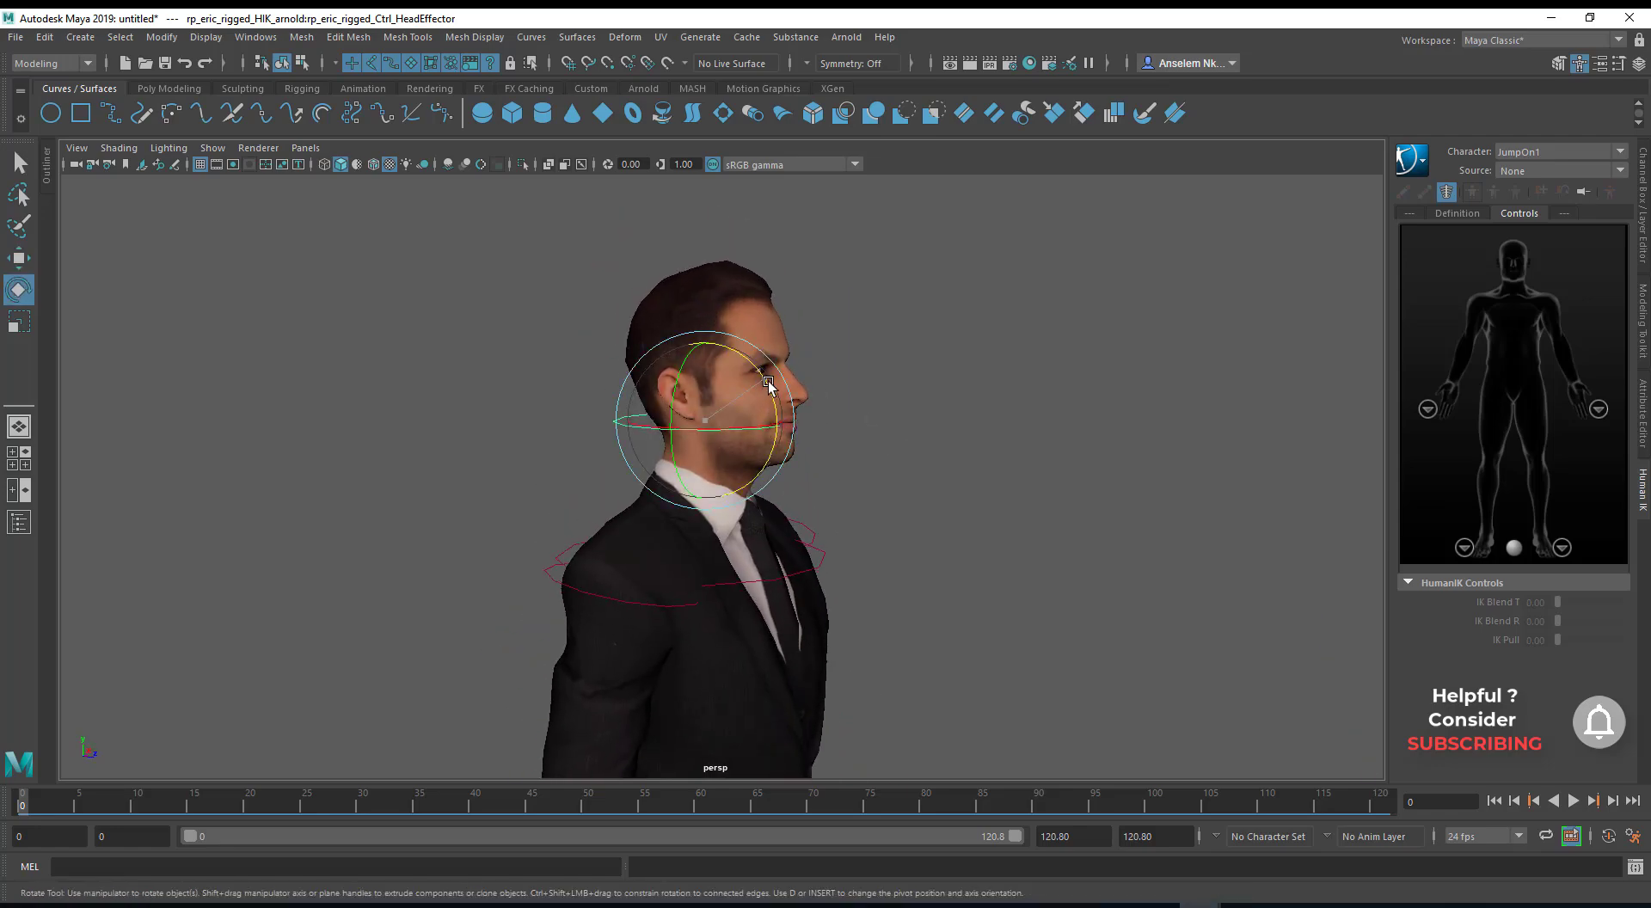
{"action": "left_click_drag", "start_coordinate": [769, 385], "coordinate": [771, 401]}
Examine the posed character's head and lowered arms from both sides and from a distance.
{"action": "left_click_drag", "start_coordinate": [939, 514], "coordinate": [705, 533], "text": "alt"}
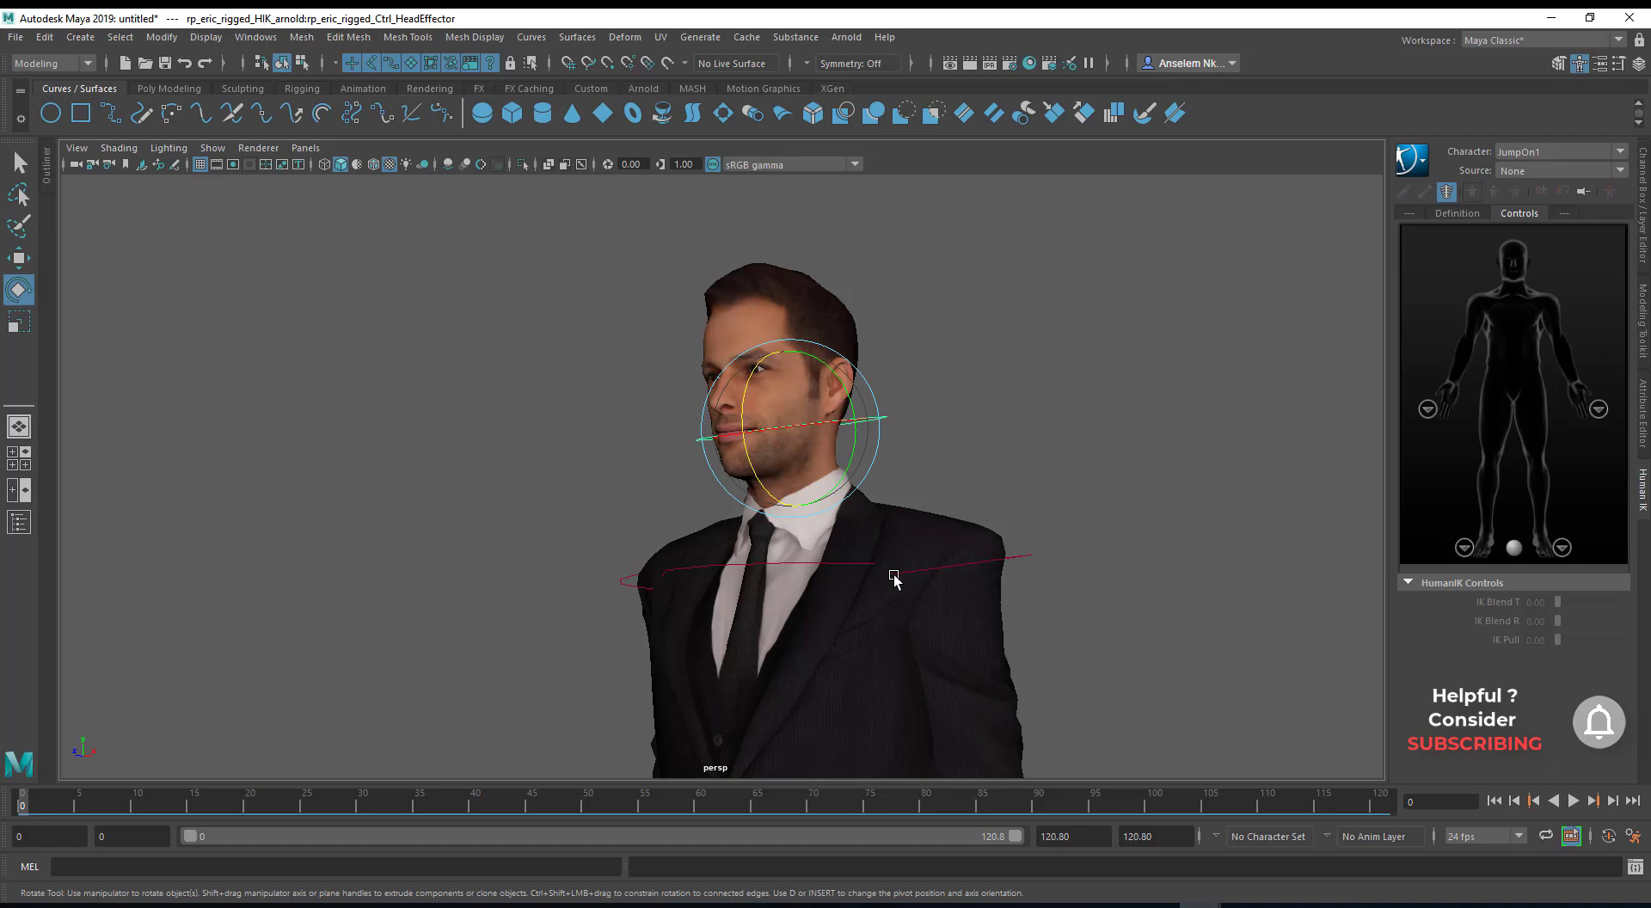
{"action": "left_click_drag", "start_coordinate": [892, 575], "coordinate": [970, 550], "text": "alt"}
{"action": "middle_click_drag", "start_coordinate": [929, 482], "coordinate": [866, 310], "text": "alt"}
{"action": "right_click_drag", "start_coordinate": [866, 310], "coordinate": [505, 391], "text": "alt"}
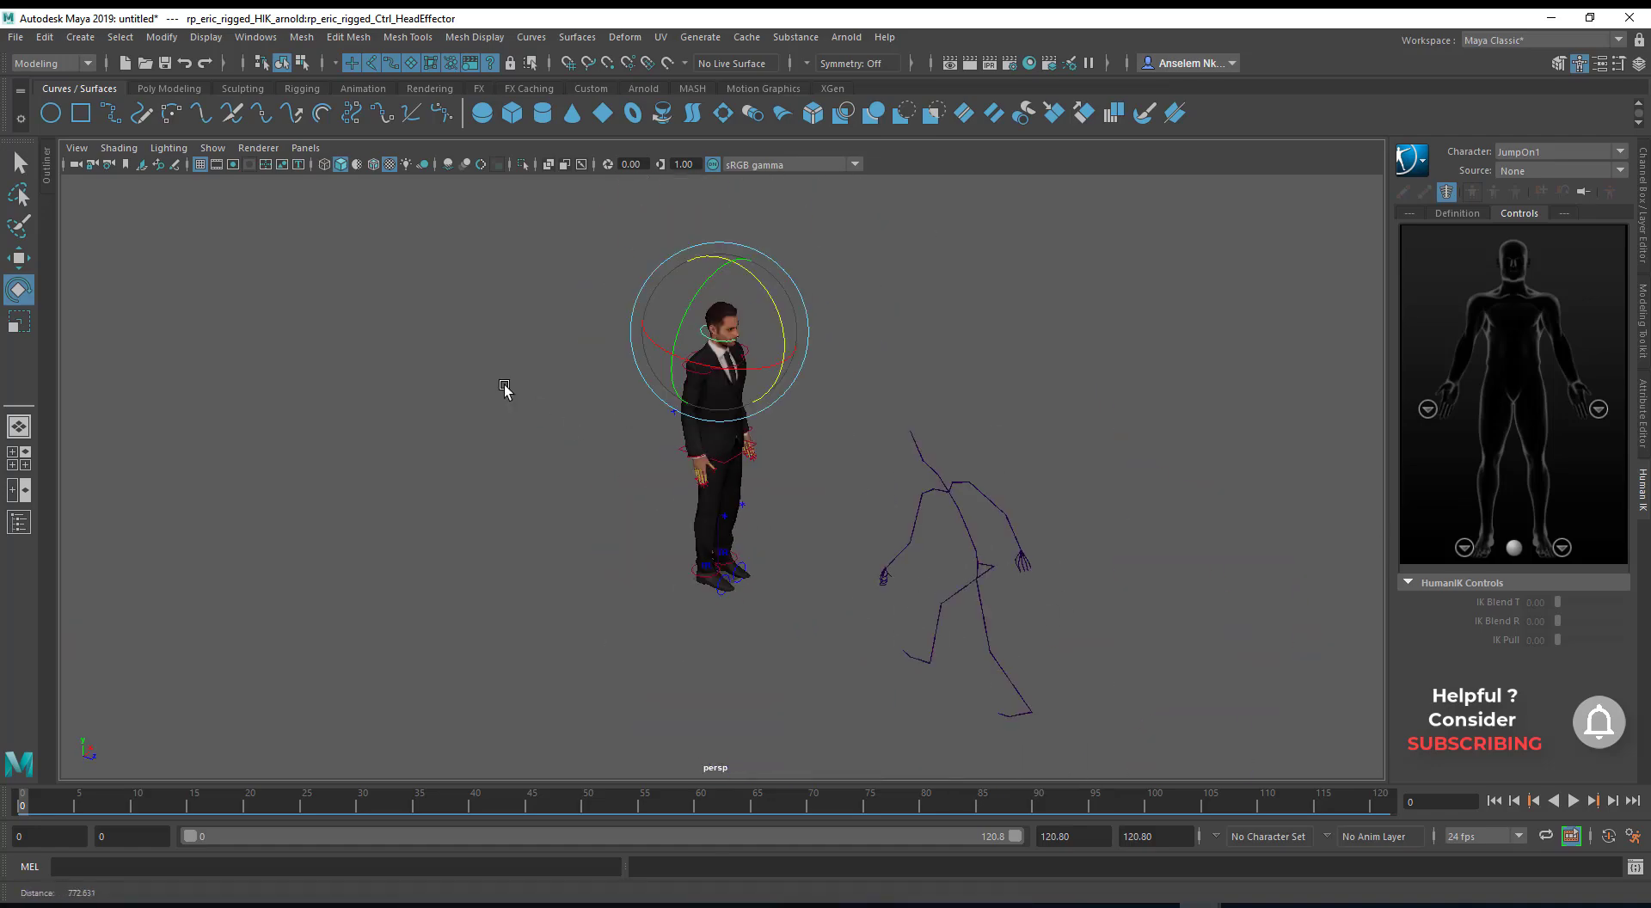
{"action": "left_click_drag", "start_coordinate": [505, 390], "coordinate": [678, 472], "text": "alt"}
{"action": "right_click_drag", "start_coordinate": [678, 472], "coordinate": [1281, 808], "text": "alt"}
{"action": "middle_click_drag", "start_coordinate": [817, 615], "coordinate": [602, 860], "text": "alt"}
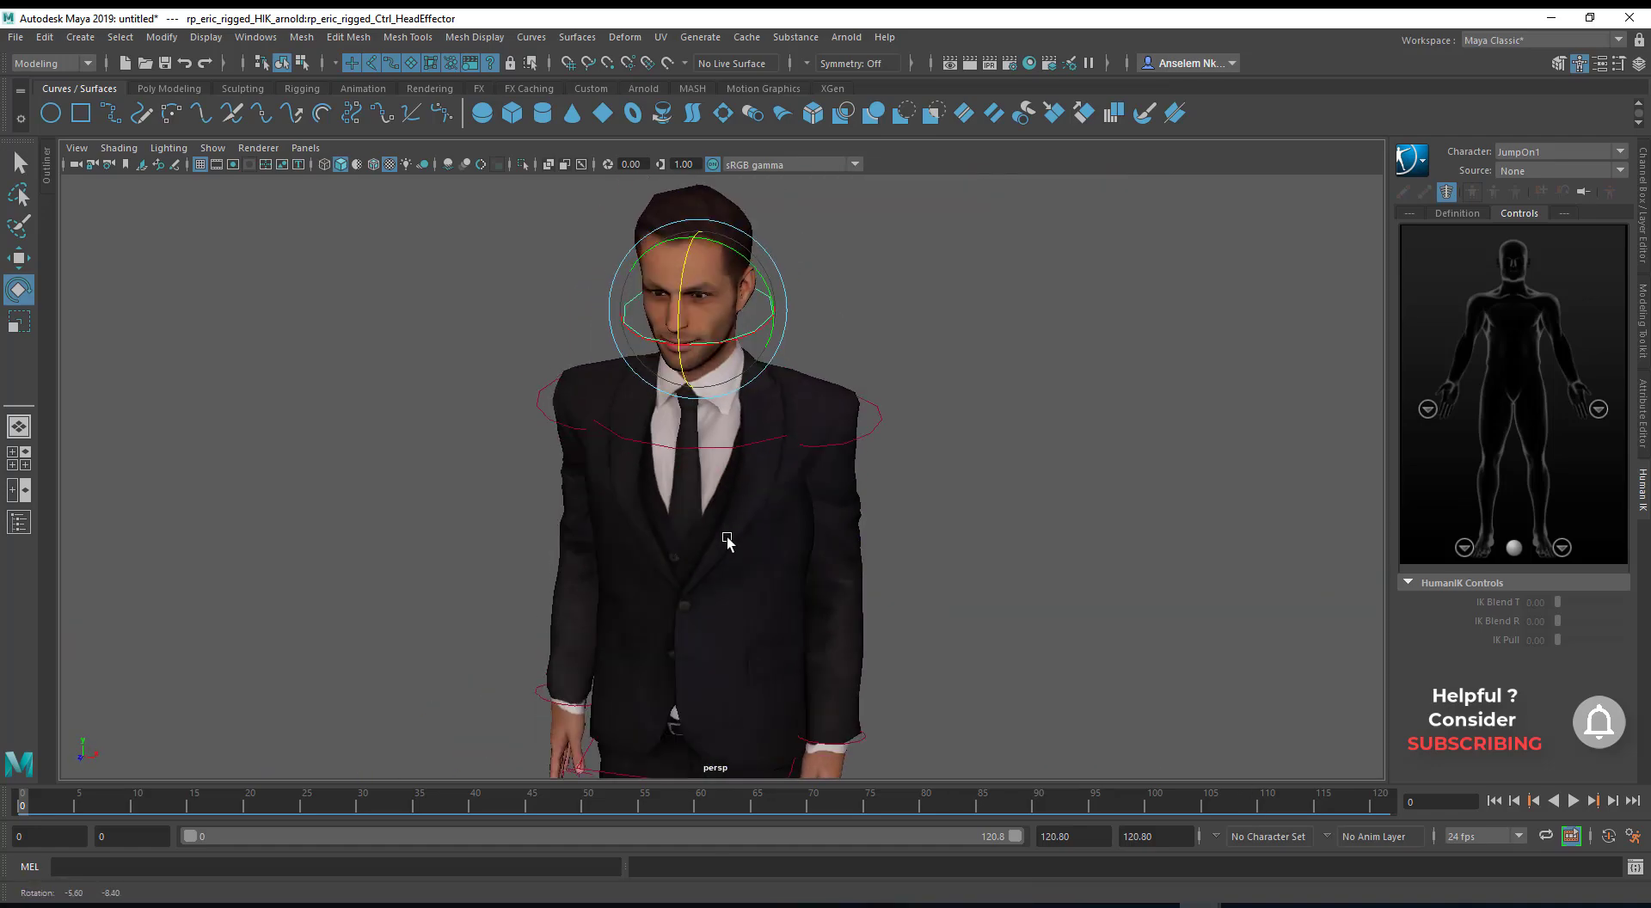
Try rotating the head control again from a close view of the face, and undo the rotation.
{"action": "left_click_drag", "start_coordinate": [726, 539], "coordinate": [748, 384], "text": "alt"}
{"action": "right_click_drag", "start_coordinate": [688, 481], "coordinate": [763, 510], "text": "alt"}
{"action": "middle_click_drag", "start_coordinate": [763, 510], "coordinate": [711, 774], "text": "alt"}
{"action": "right_click_drag", "start_coordinate": [668, 372], "coordinate": [750, 421], "text": "alt"}
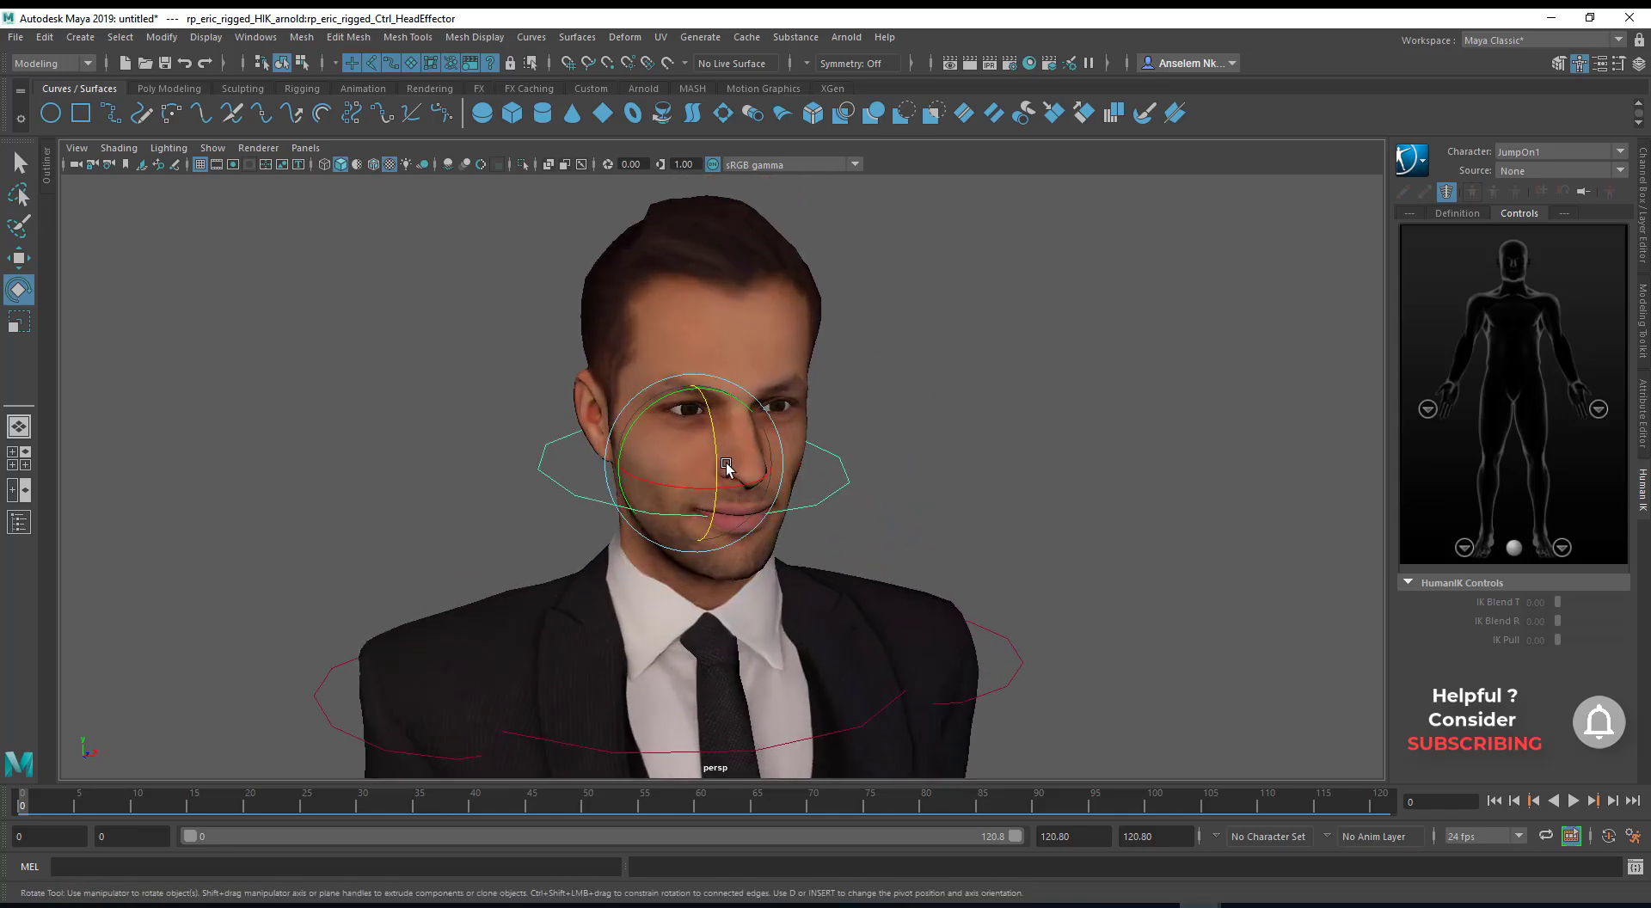
{"action": "left_click_drag", "start_coordinate": [726, 470], "coordinate": [723, 433]}
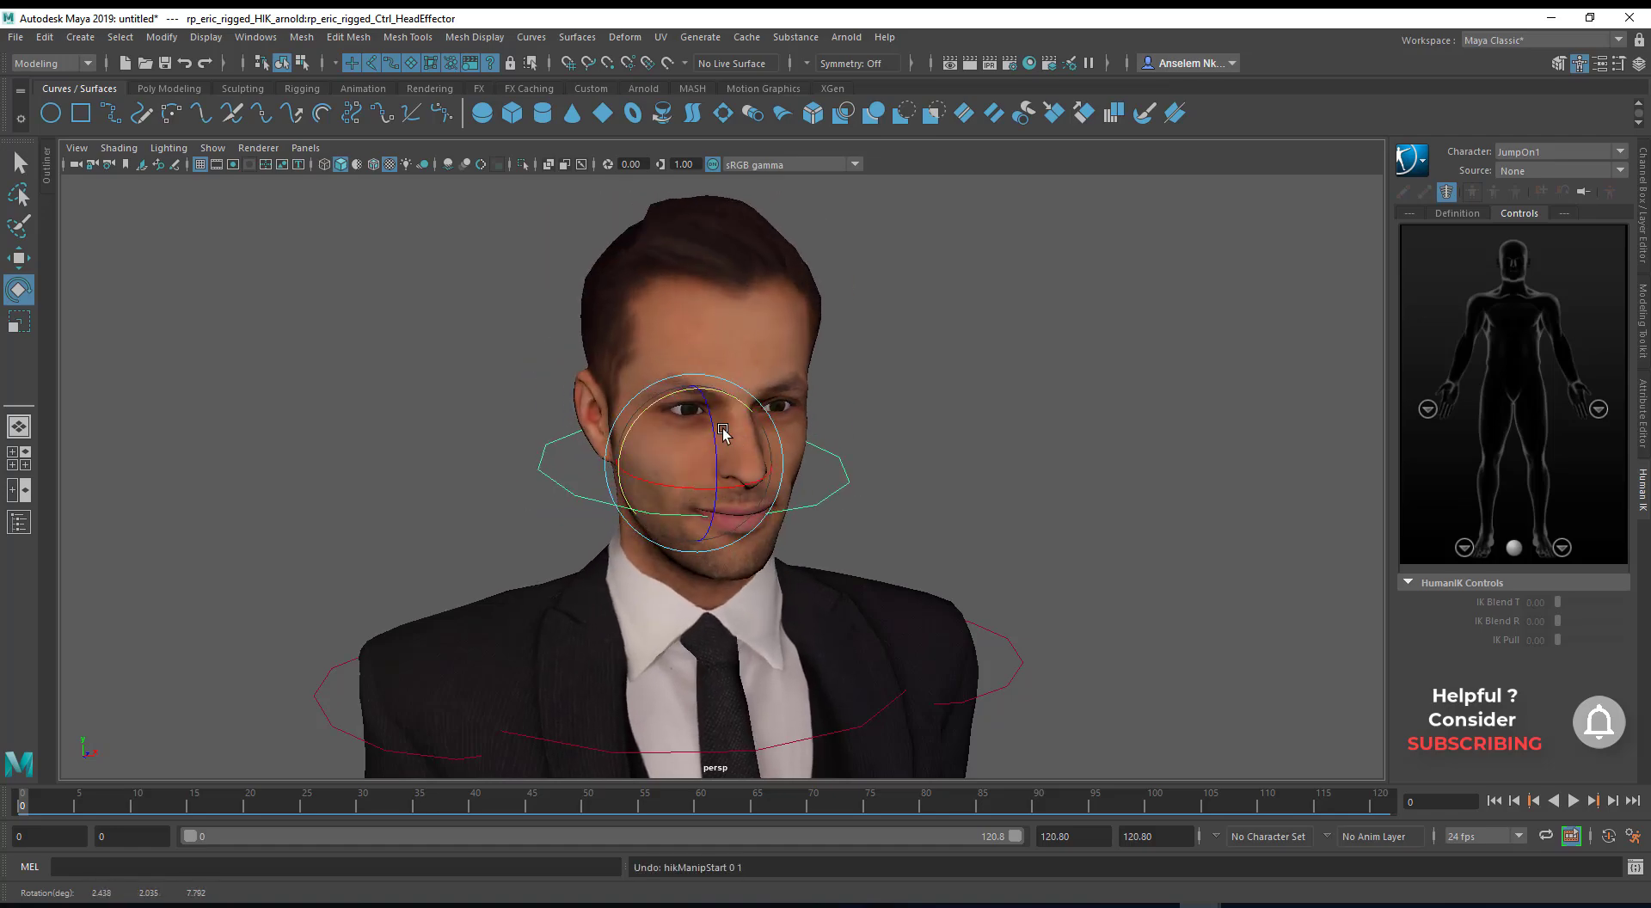
Examine the full standing figure beside the motion capture skeleton, from the side and the front, down to the suit details.
{"action": "left_click_drag", "start_coordinate": [721, 514], "coordinate": [853, 538], "text": "alt"}
{"action": "right_click_drag", "start_coordinate": [1079, 568], "coordinate": [762, 438], "text": "alt"}
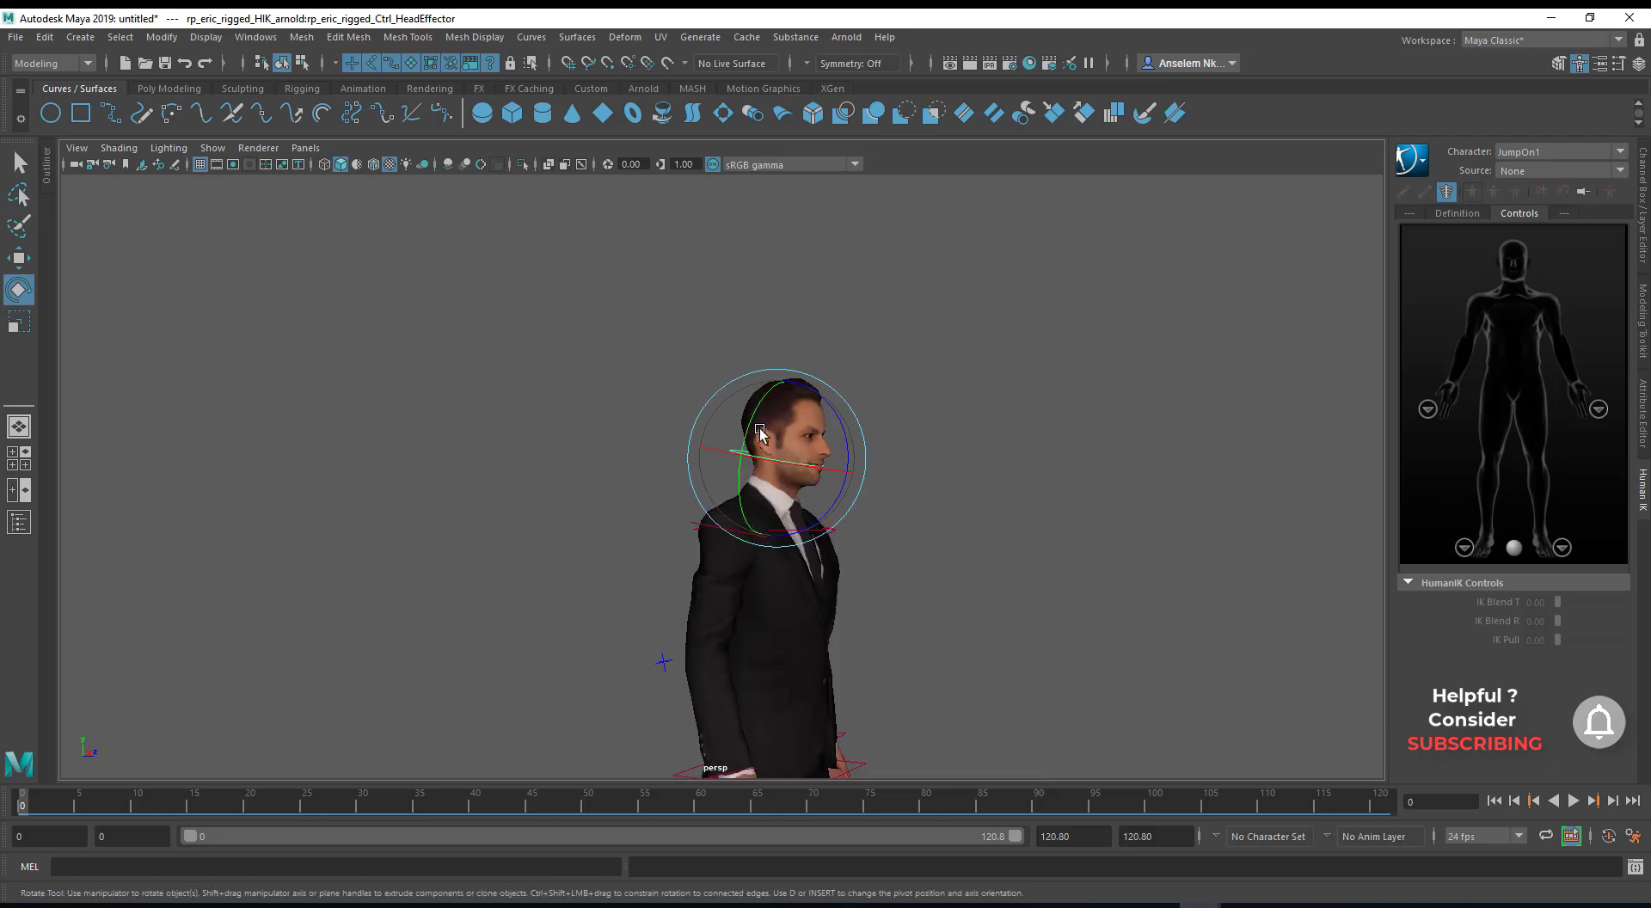
{"action": "left_click_drag", "start_coordinate": [763, 439], "coordinate": [879, 537], "text": "alt"}
{"action": "middle_click_drag", "start_coordinate": [879, 537], "coordinate": [737, 425], "text": "alt"}
{"action": "right_click_drag", "start_coordinate": [738, 426], "coordinate": [649, 447], "text": "alt"}
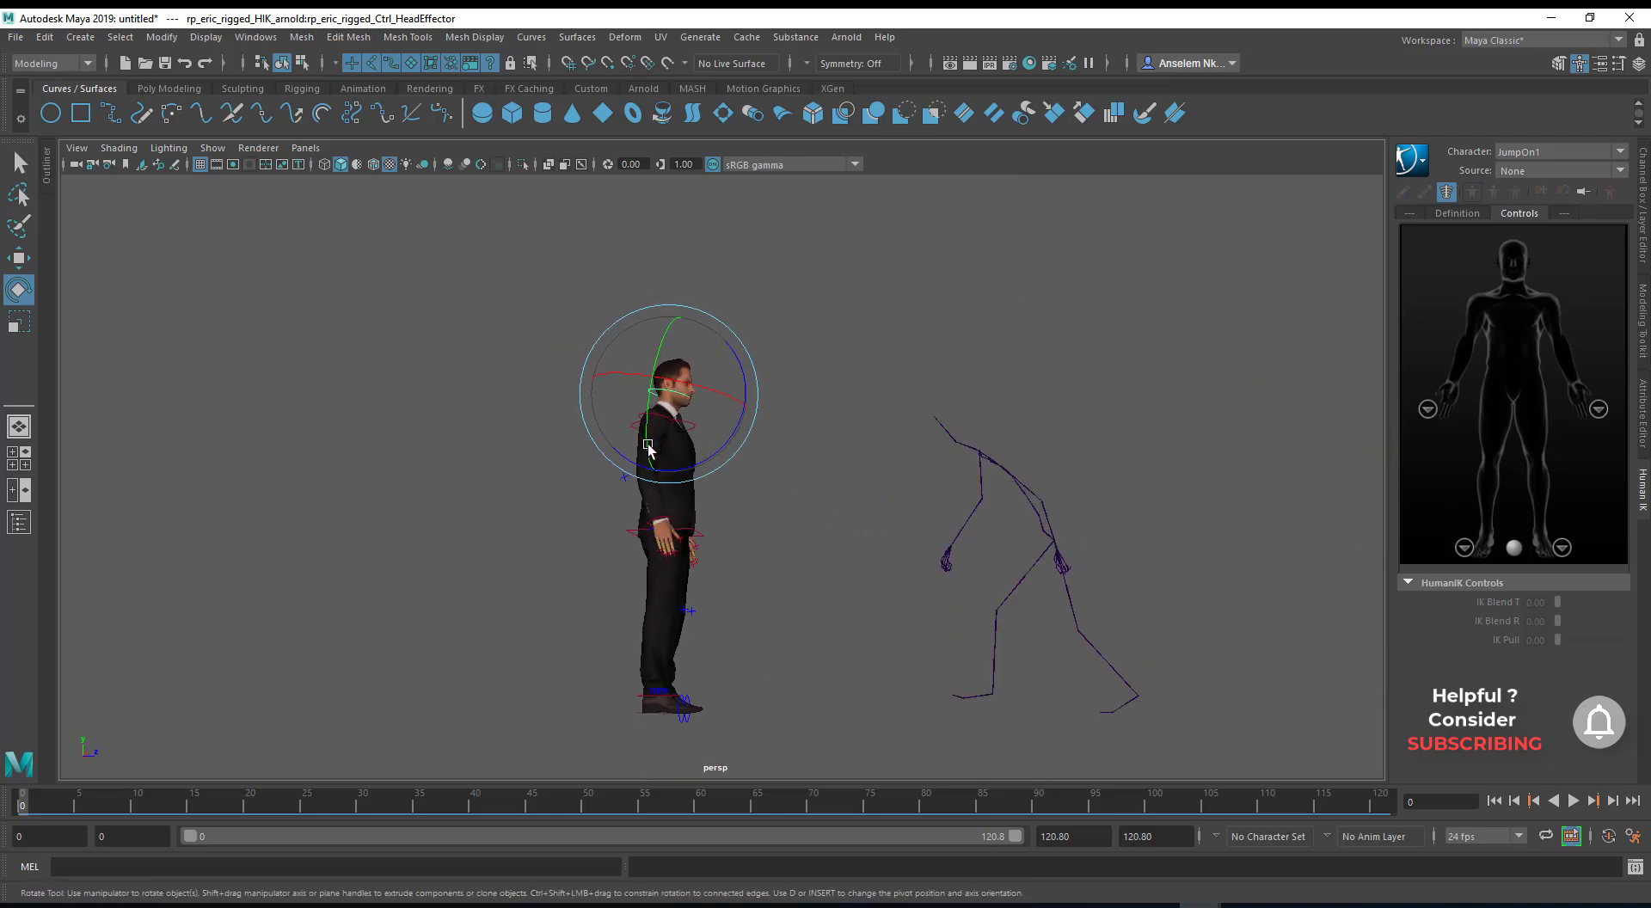
{"action": "left_click_drag", "start_coordinate": [649, 447], "coordinate": [700, 387], "text": "alt"}
{"action": "left_click_drag", "start_coordinate": [763, 635], "coordinate": [576, 519], "text": "alt"}
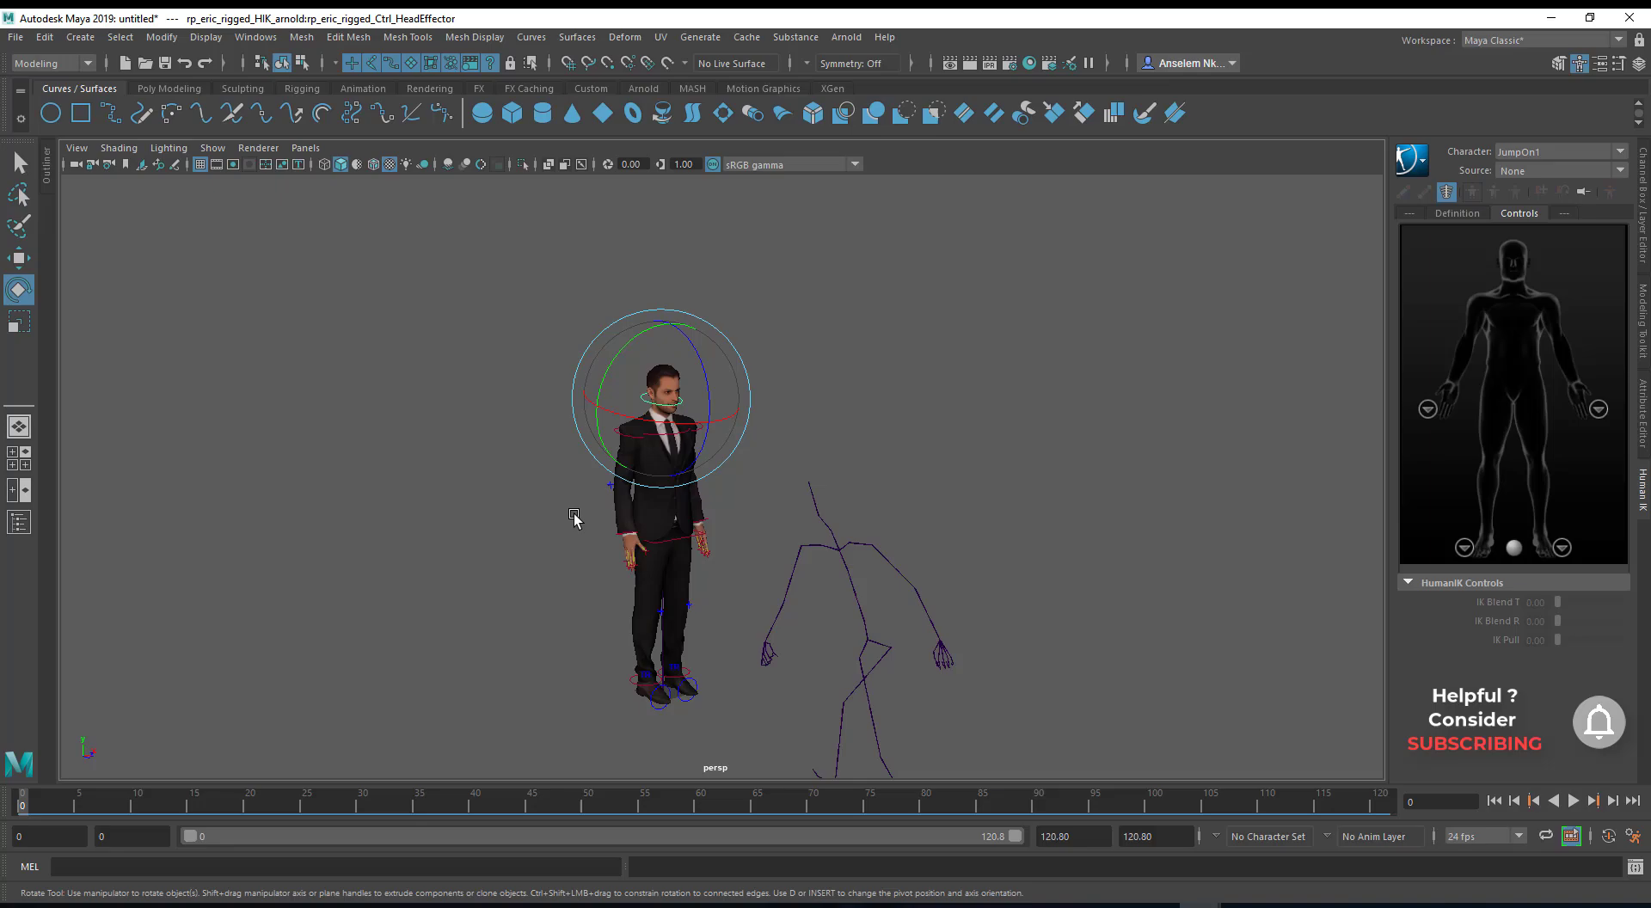
{"action": "right_click_drag", "start_coordinate": [575, 519], "coordinate": [693, 597], "text": "alt"}
{"action": "middle_click_drag", "start_coordinate": [589, 324], "coordinate": [895, 560], "text": "alt"}
{"action": "right_click_drag", "start_coordinate": [895, 560], "coordinate": [961, 653], "text": "alt"}
{"action": "middle_click_drag", "start_coordinate": [961, 654], "coordinate": [576, 279], "text": "alt"}
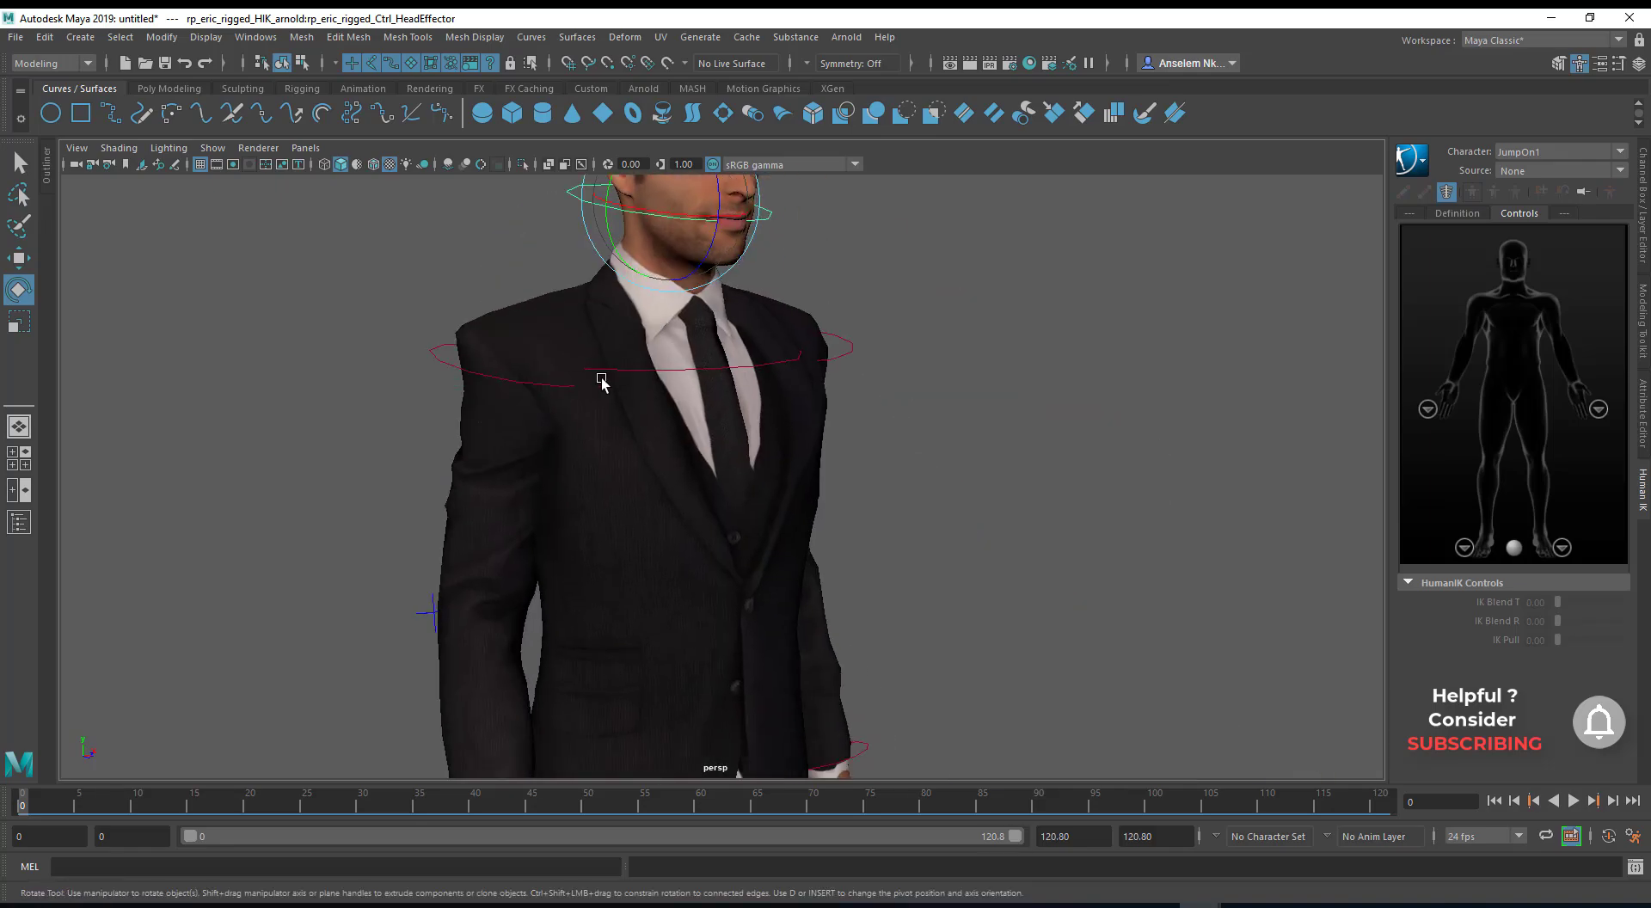
Select the character's body mesh and inspect its wireframe up close around the face, ear and collar.
{"action": "left_click", "coordinate": [600, 375]}
{"action": "left_click", "coordinate": [646, 491]}
{"action": "middle_click_drag", "start_coordinate": [750, 311], "coordinate": [777, 472], "text": "alt"}
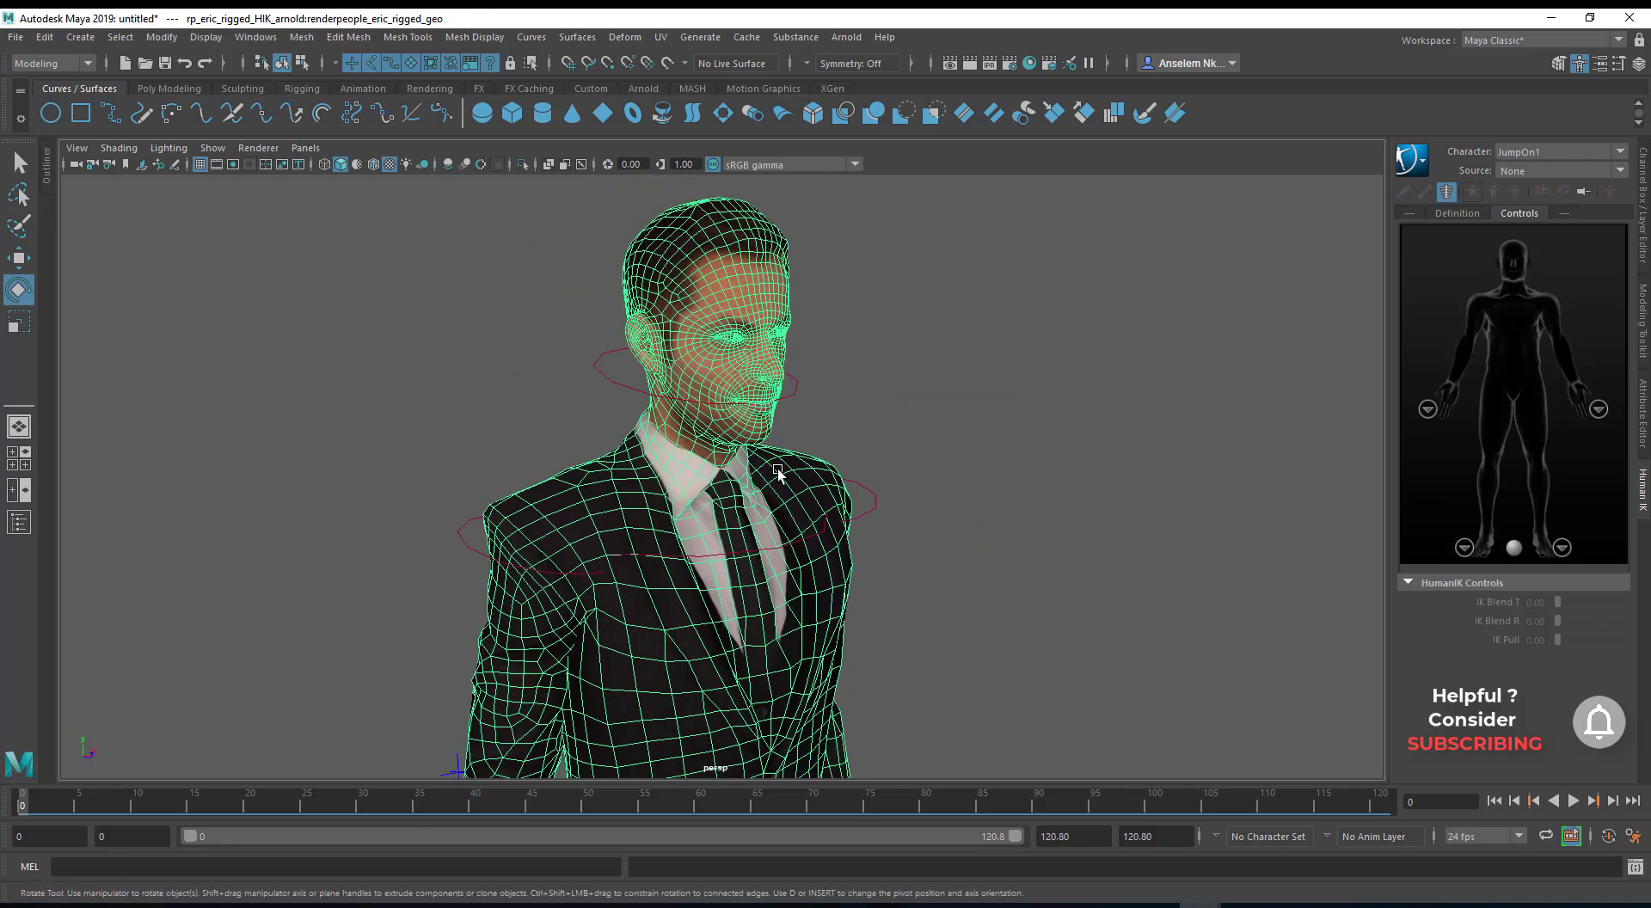
{"action": "right_click_drag", "start_coordinate": [778, 472], "coordinate": [1105, 701], "text": "alt"}
{"action": "middle_click_drag", "start_coordinate": [903, 413], "coordinate": [882, 640], "text": "alt"}
{"action": "left_click_drag", "start_coordinate": [883, 641], "coordinate": [689, 546], "text": "alt"}
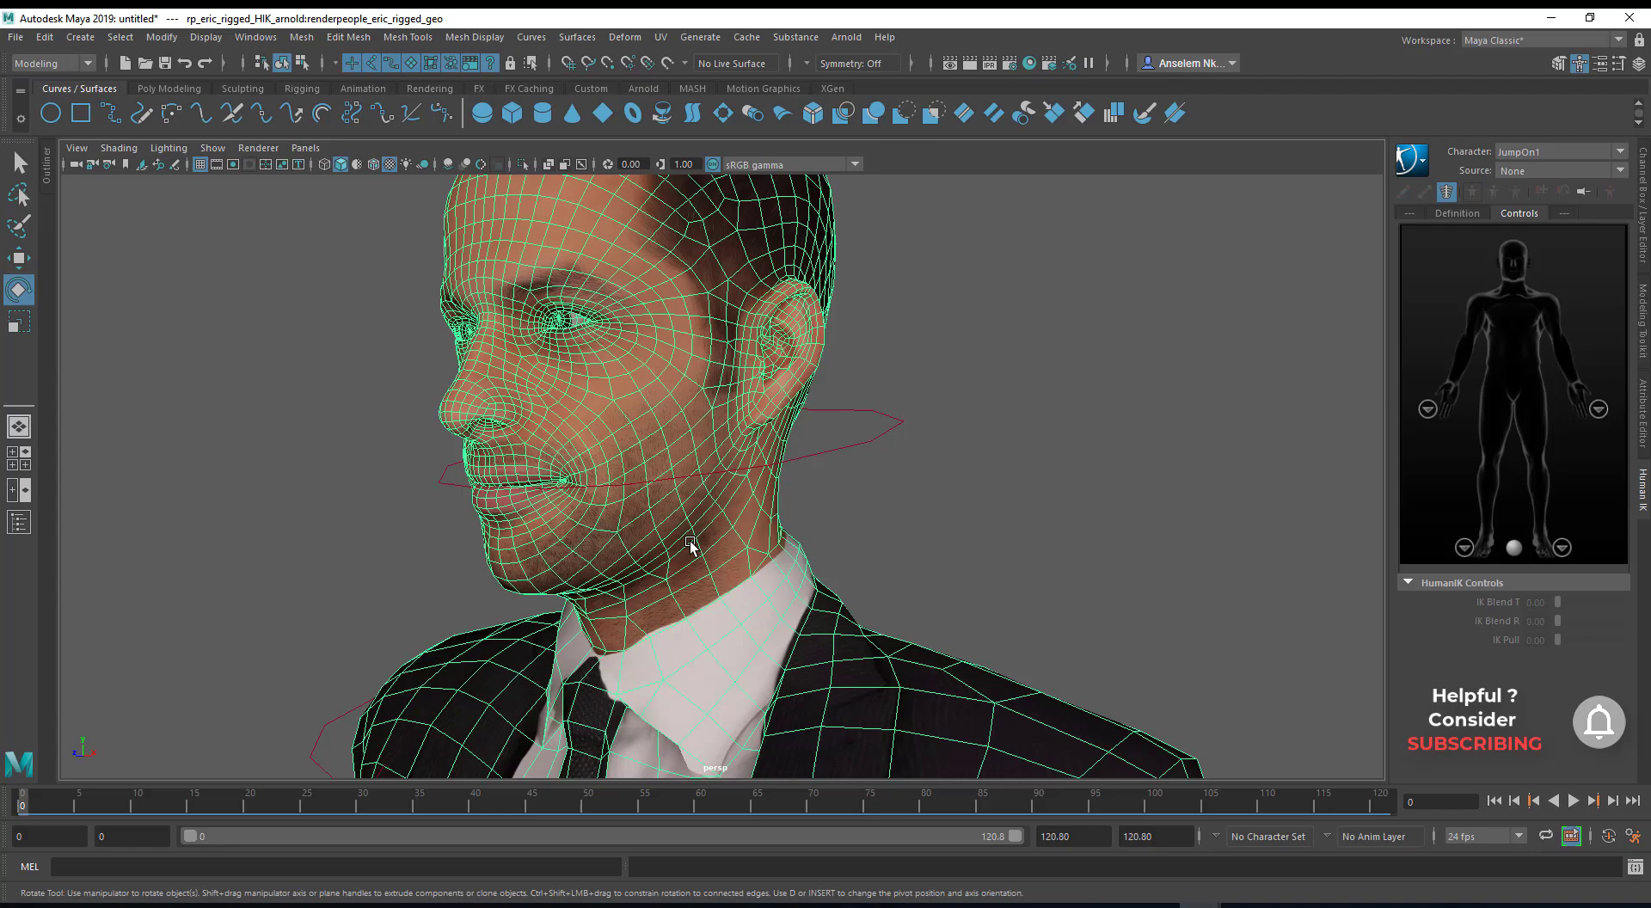
{"action": "left_click_drag", "start_coordinate": [691, 543], "coordinate": [912, 589], "text": "alt"}
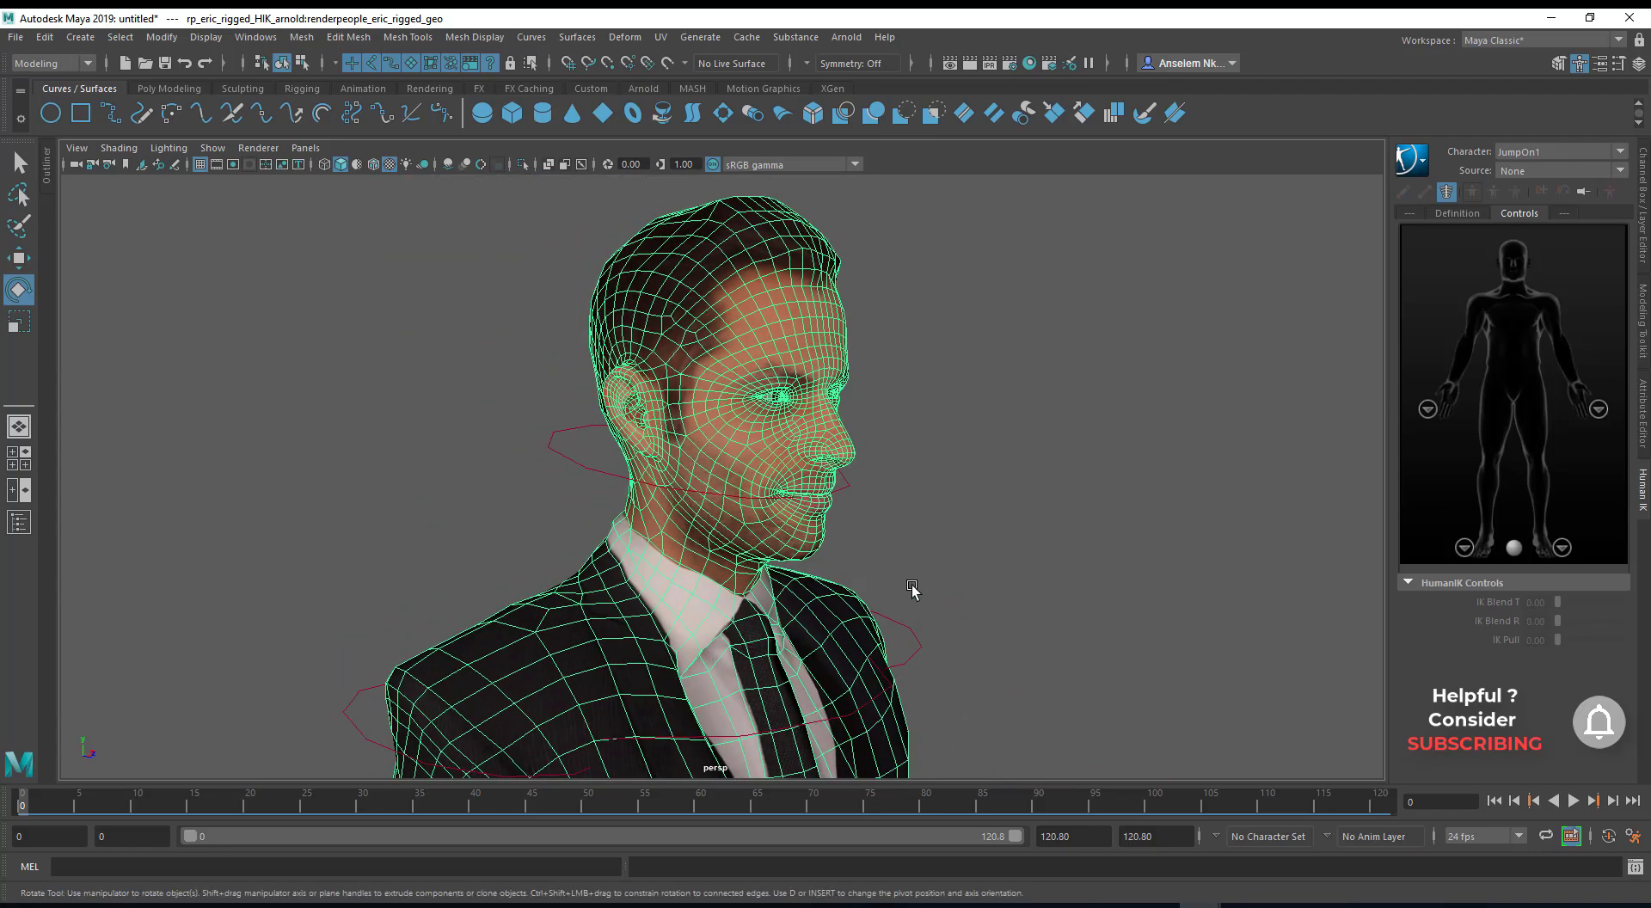
{"action": "middle_click_drag", "start_coordinate": [769, 483], "coordinate": [778, 643], "text": "alt"}
{"action": "right_click_drag", "start_coordinate": [762, 551], "coordinate": [858, 564], "text": "alt"}
{"action": "left_click_drag", "start_coordinate": [858, 565], "coordinate": [819, 541], "text": "alt"}
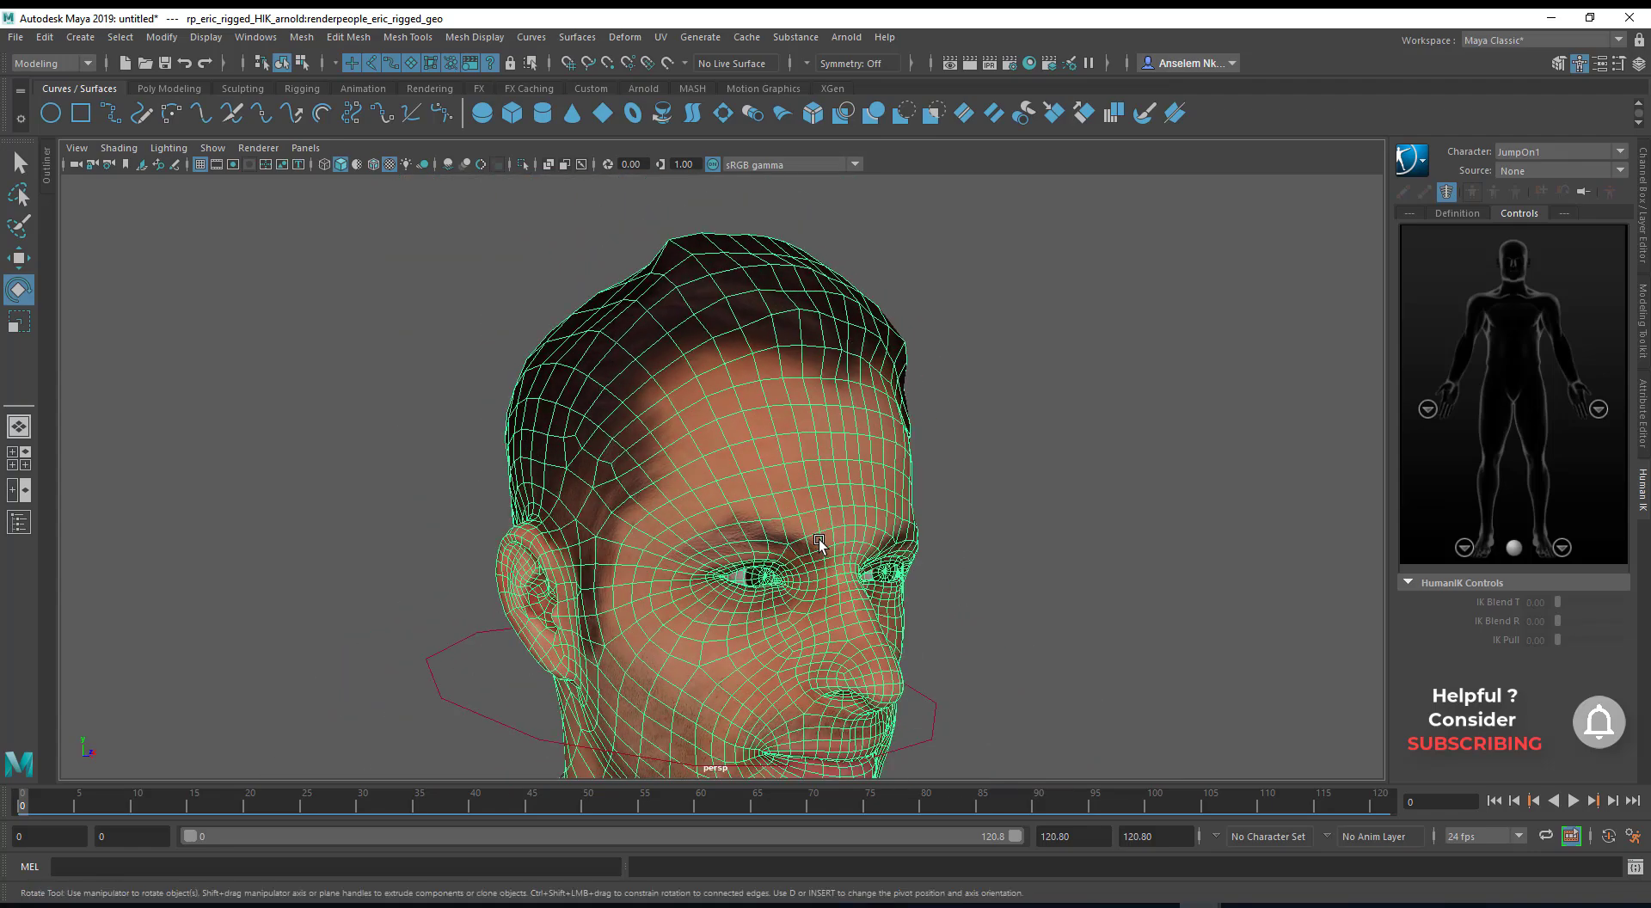
Turn on smooth preview for the character's body mesh and compare the head and full figure with the mesh selected and deselected.
{"action": "key", "text": "3"}
{"action": "left_click", "coordinate": [975, 304]}
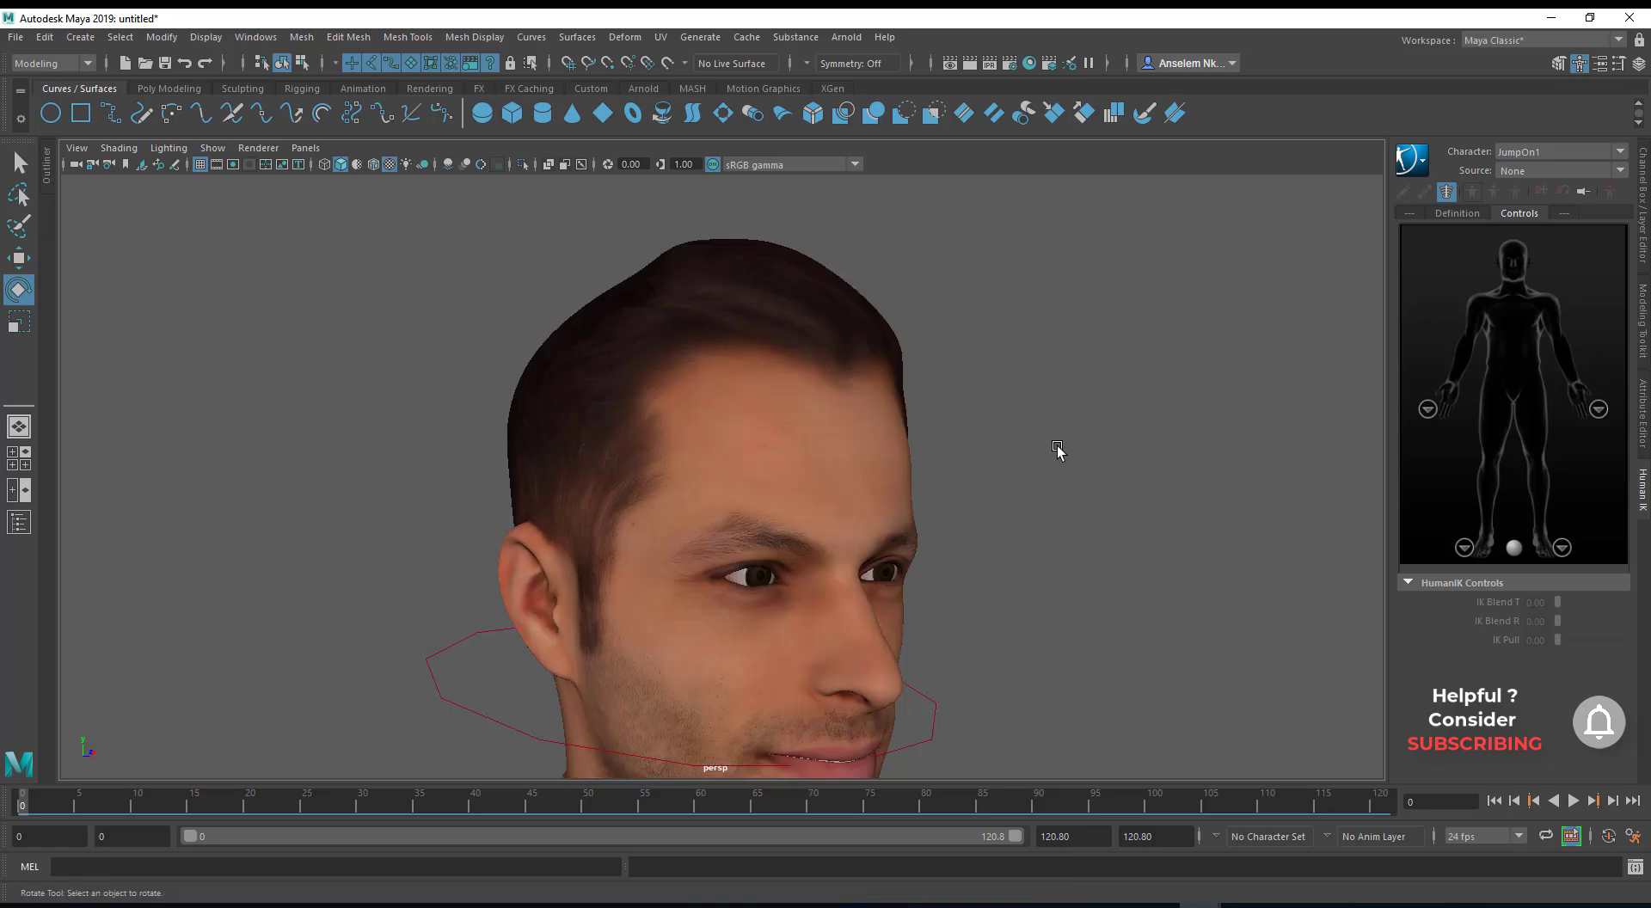
{"action": "right_click_drag", "start_coordinate": [1061, 454], "coordinate": [923, 479], "text": "alt"}
{"action": "left_click_drag", "start_coordinate": [923, 479], "coordinate": [888, 539], "text": "alt"}
{"action": "right_click_drag", "start_coordinate": [888, 539], "coordinate": [827, 410], "text": "alt"}
{"action": "left_click", "coordinate": [715, 353]}
{"action": "right_click_drag", "start_coordinate": [715, 353], "coordinate": [853, 590], "text": "alt"}
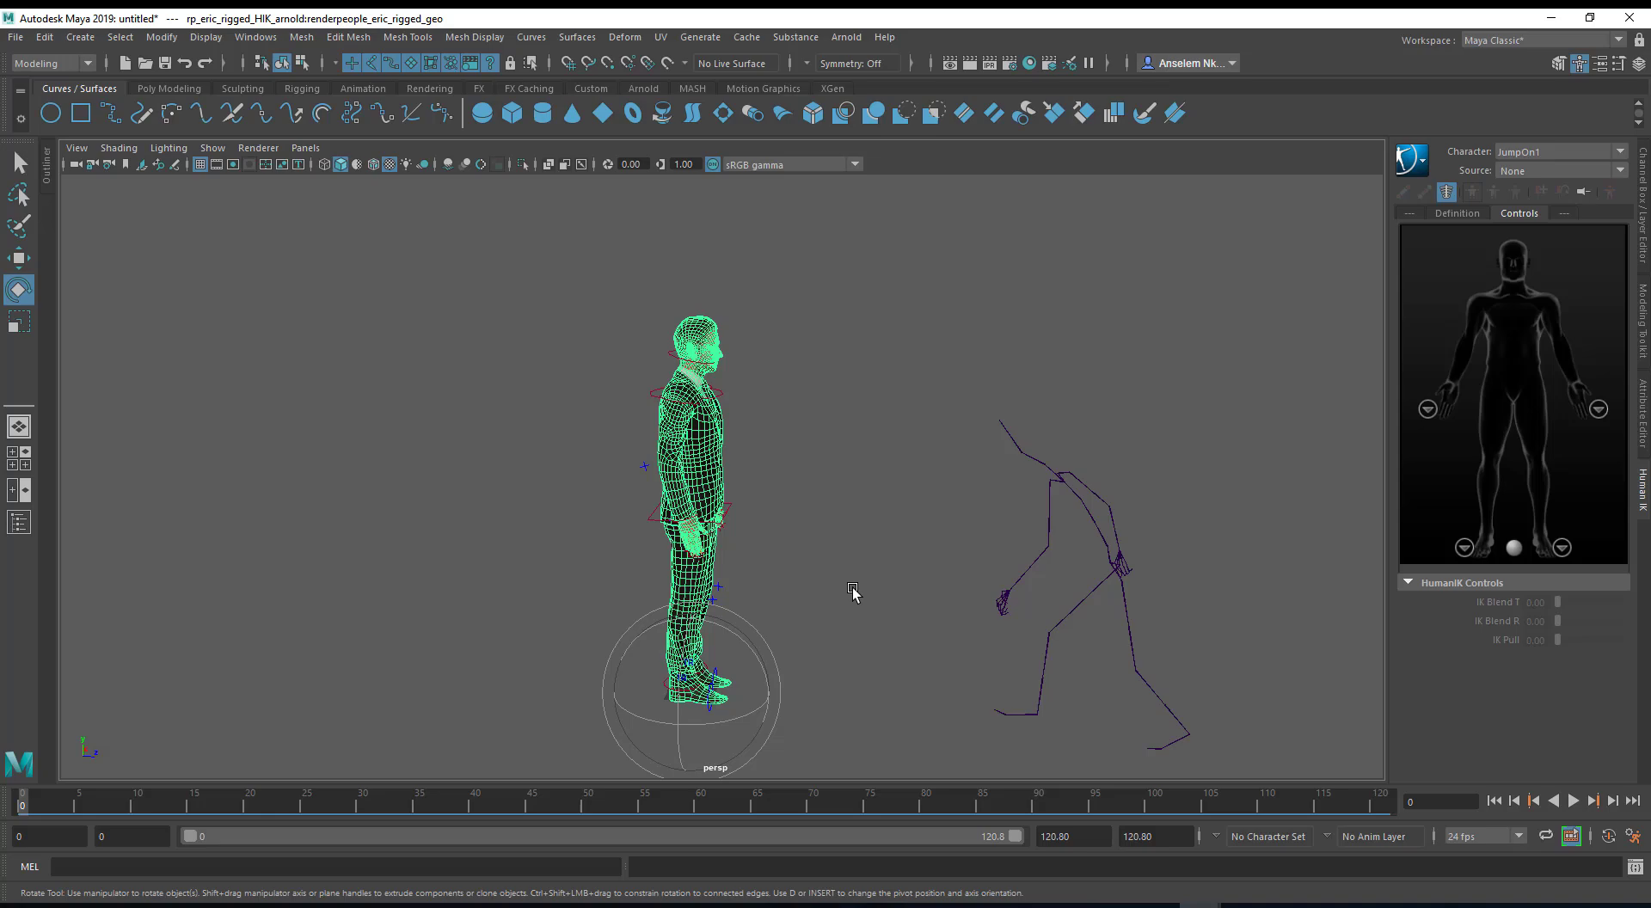
{"action": "left_click", "coordinate": [875, 478]}
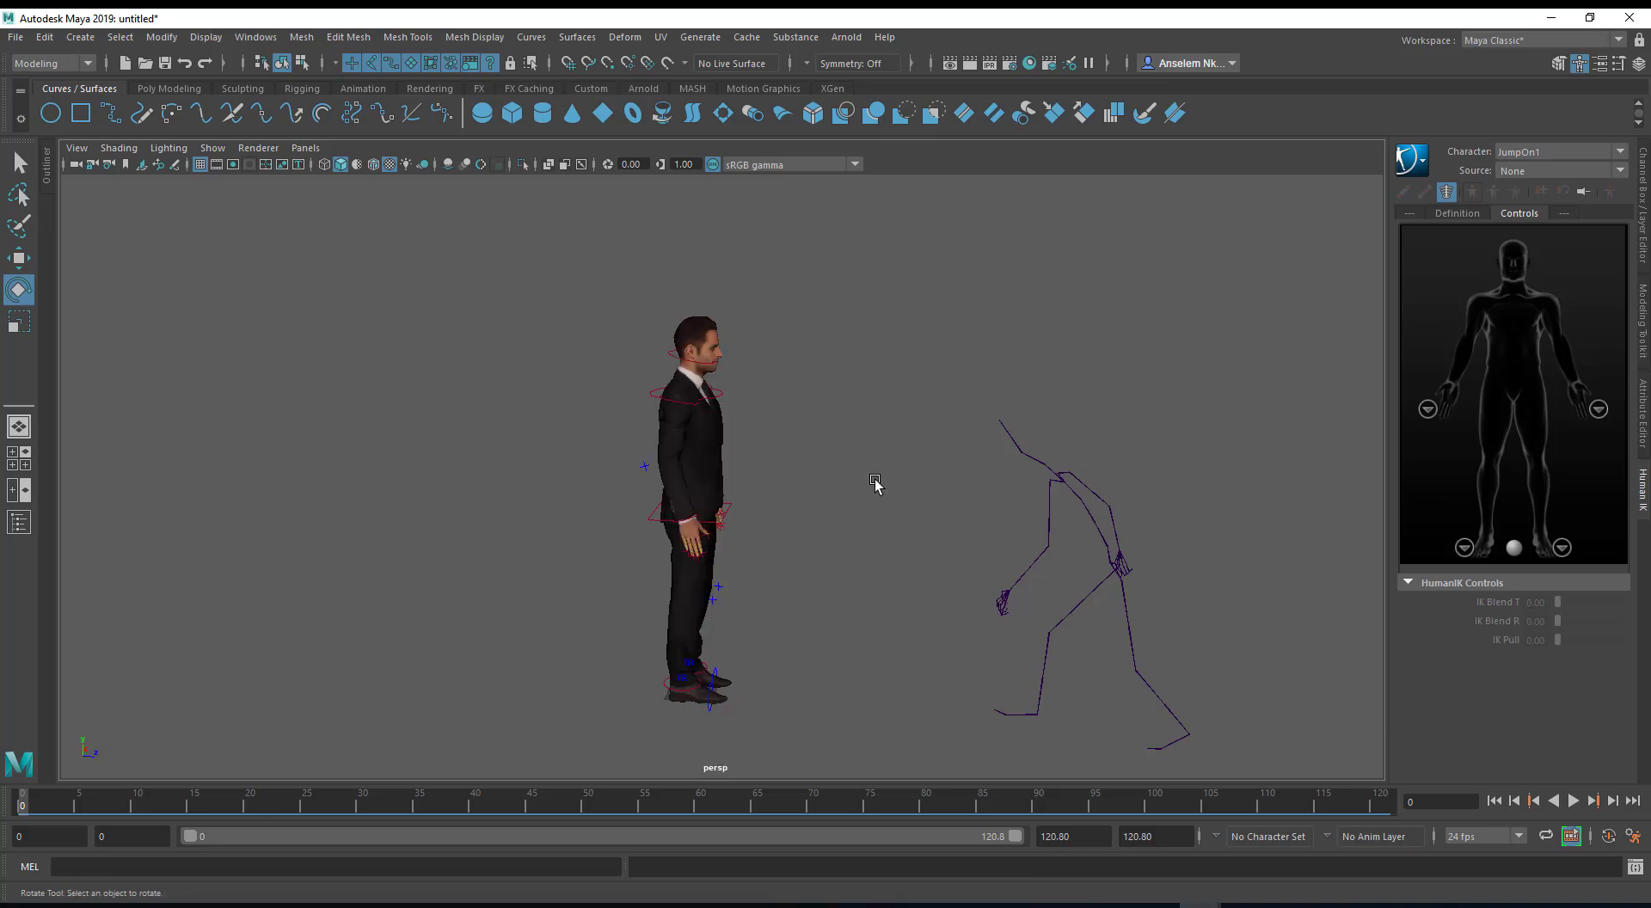
Make the rp_eric_rigged character current in HumanIK and set its source to JumpOn1.
{"action": "mouse_move", "coordinate": [866, 483]}
{"action": "left_mouse_down", "text": "alt"}
{"action": "mouse_move", "coordinate": [778, 505]}
{"action": "mouse_move", "coordinate": [817, 497]}
{"action": "left_mouse_up", "text": "alt"}
{"action": "scroll", "coordinate": [817, 497], "scroll_direction": "up", "scroll_amount": 5}
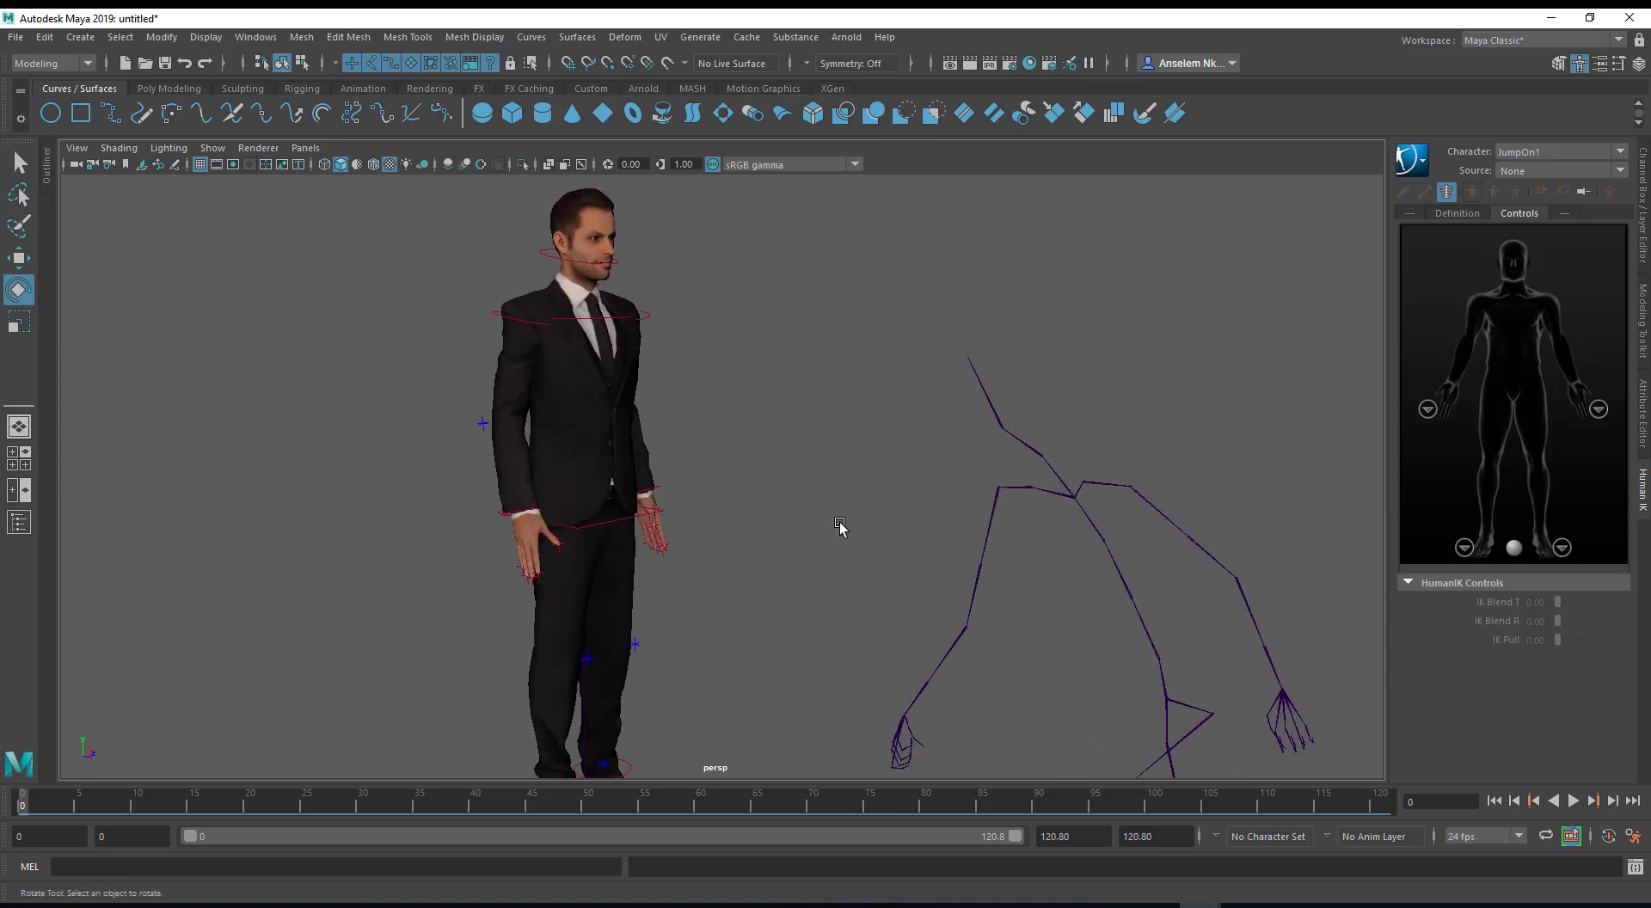
{"action": "left_click", "coordinate": [1531, 150]}
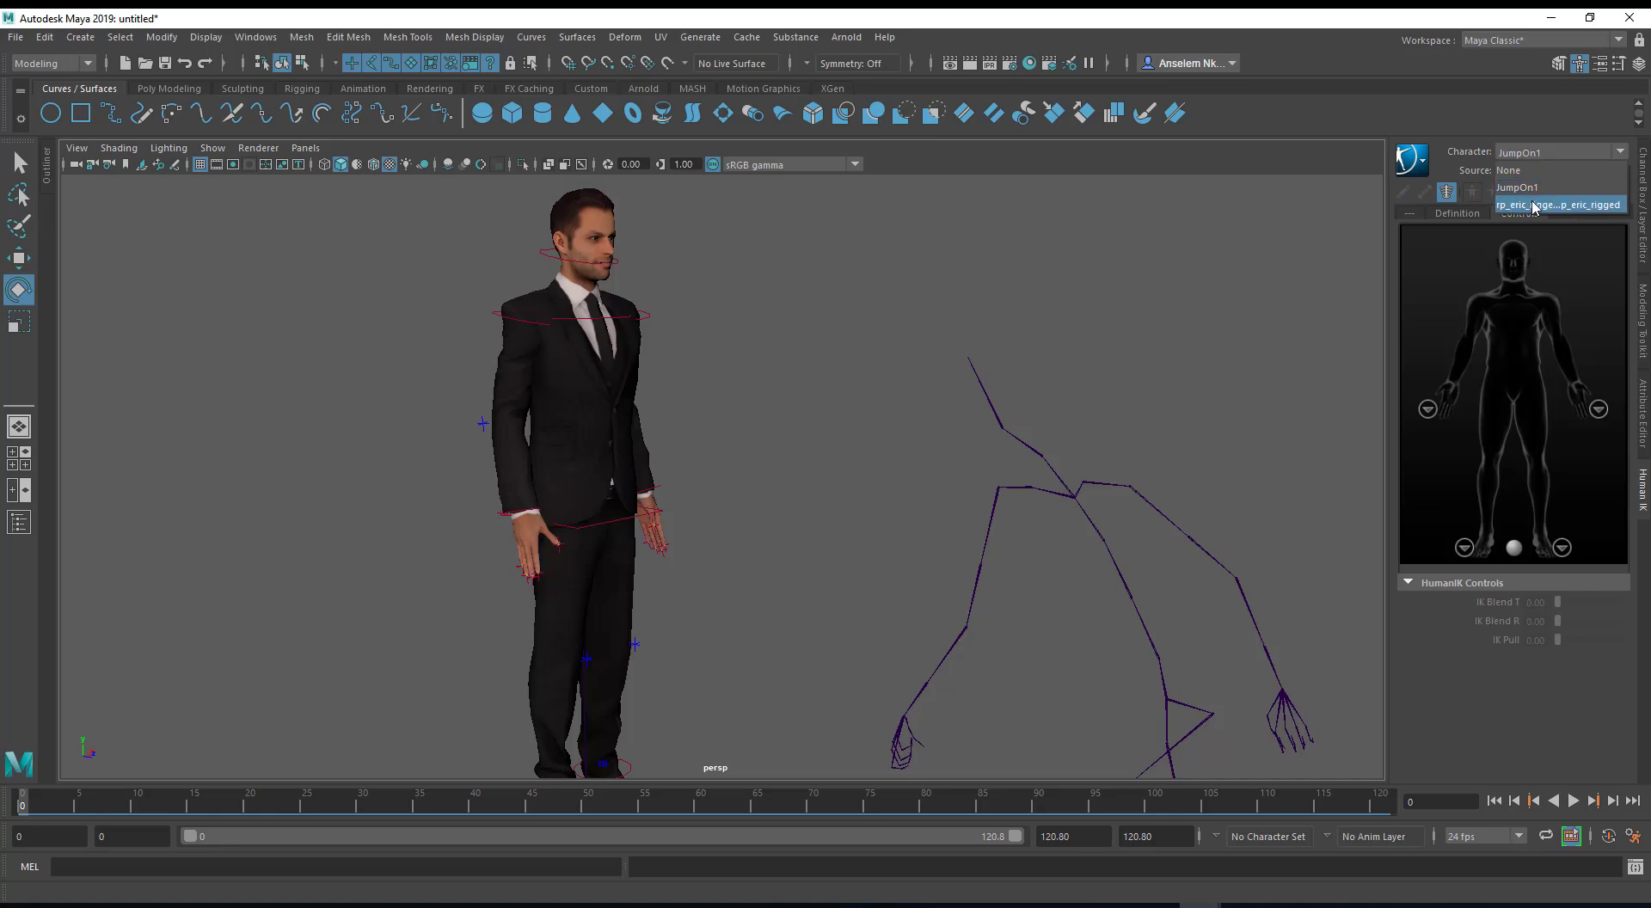
{"action": "left_click", "coordinate": [1531, 202]}
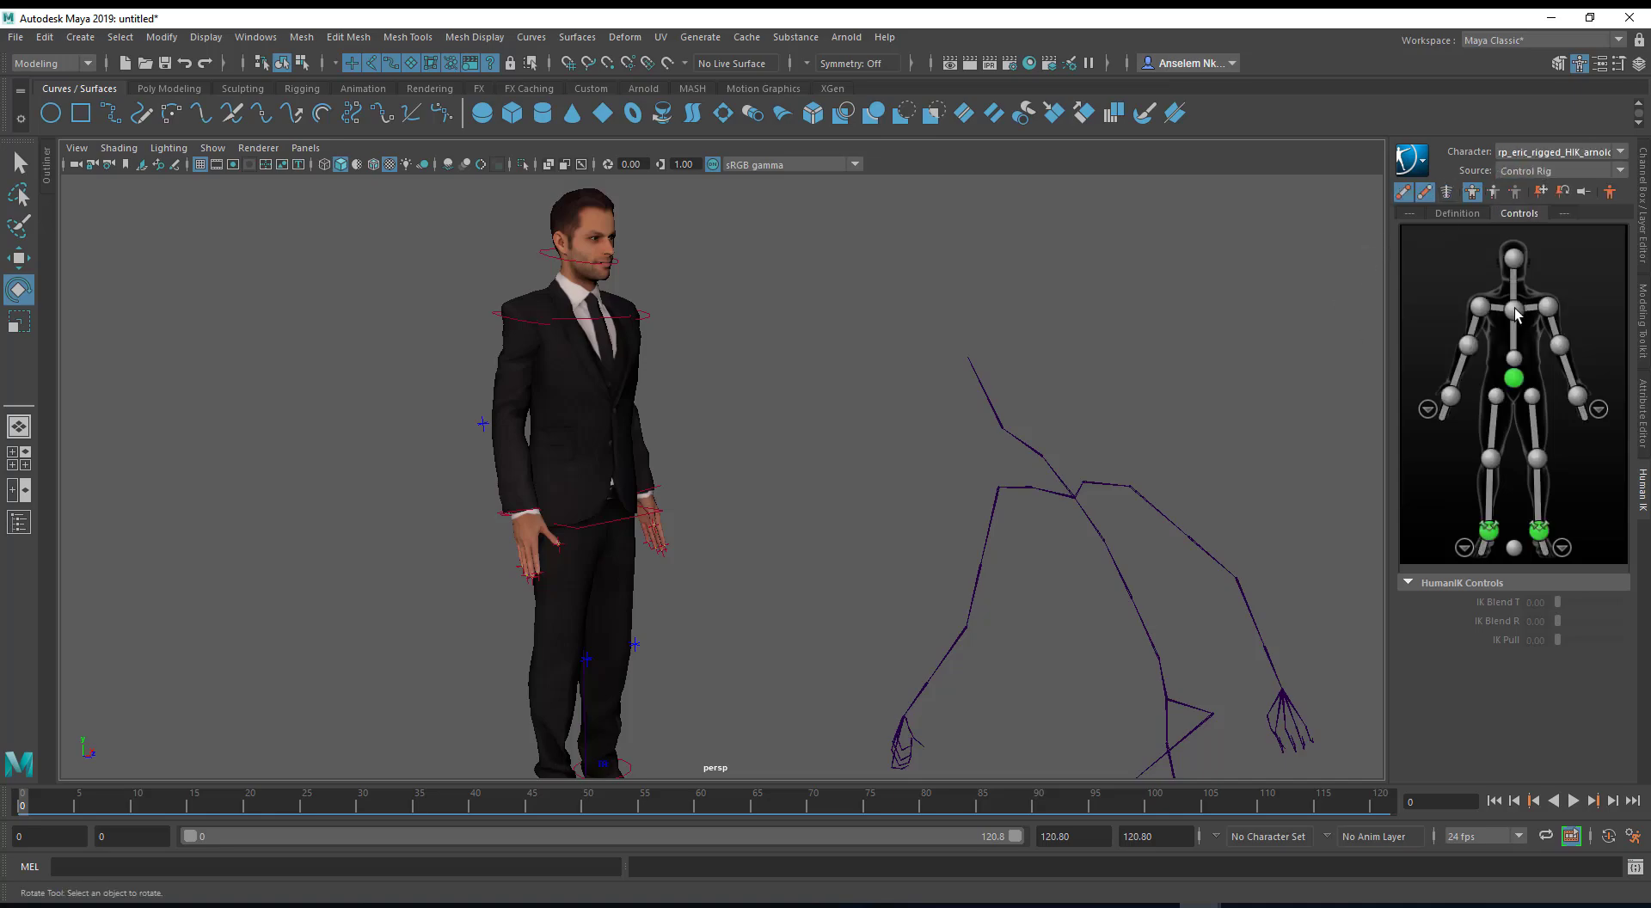
{"action": "left_click", "coordinate": [1515, 310]}
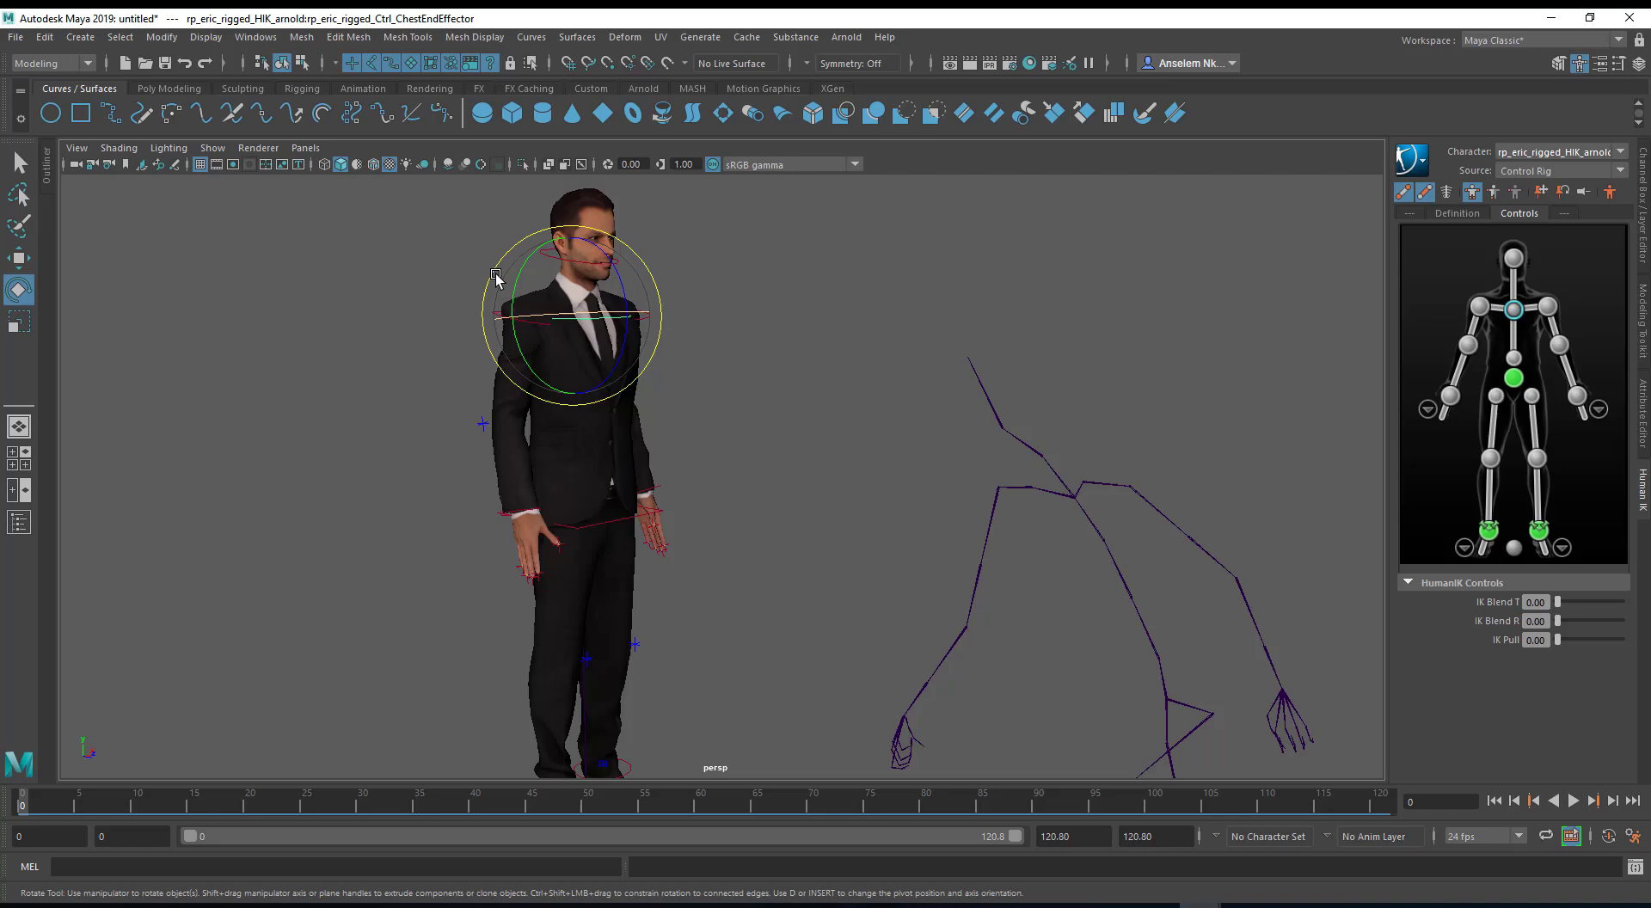
{"action": "left_click", "coordinate": [1553, 171]}
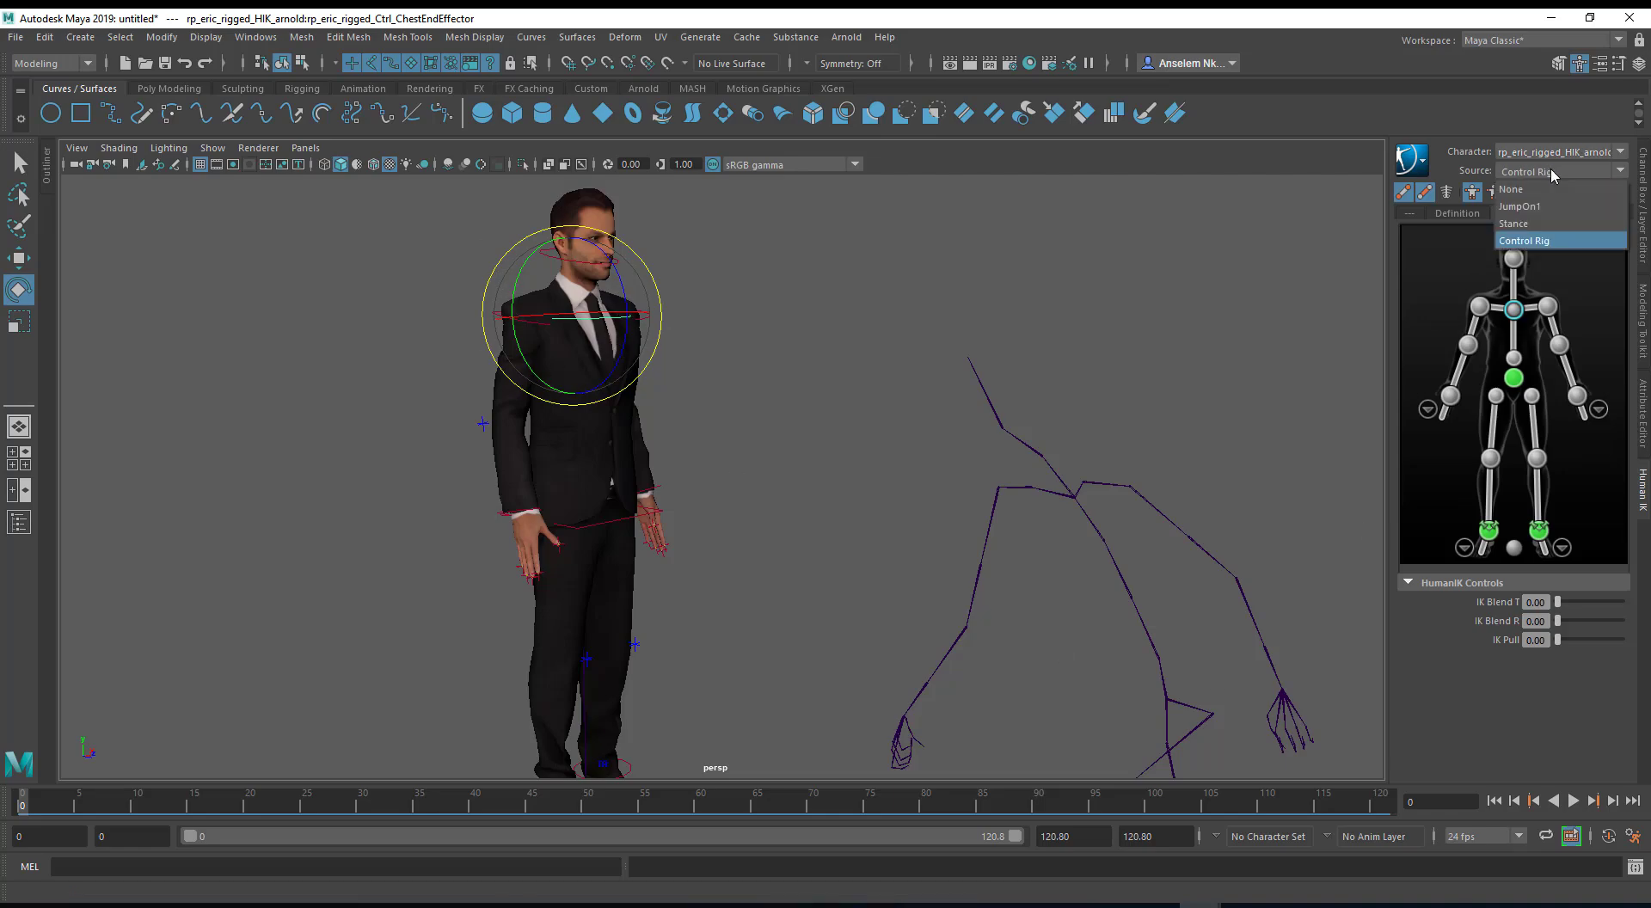
{"action": "left_click", "coordinate": [1525, 207]}
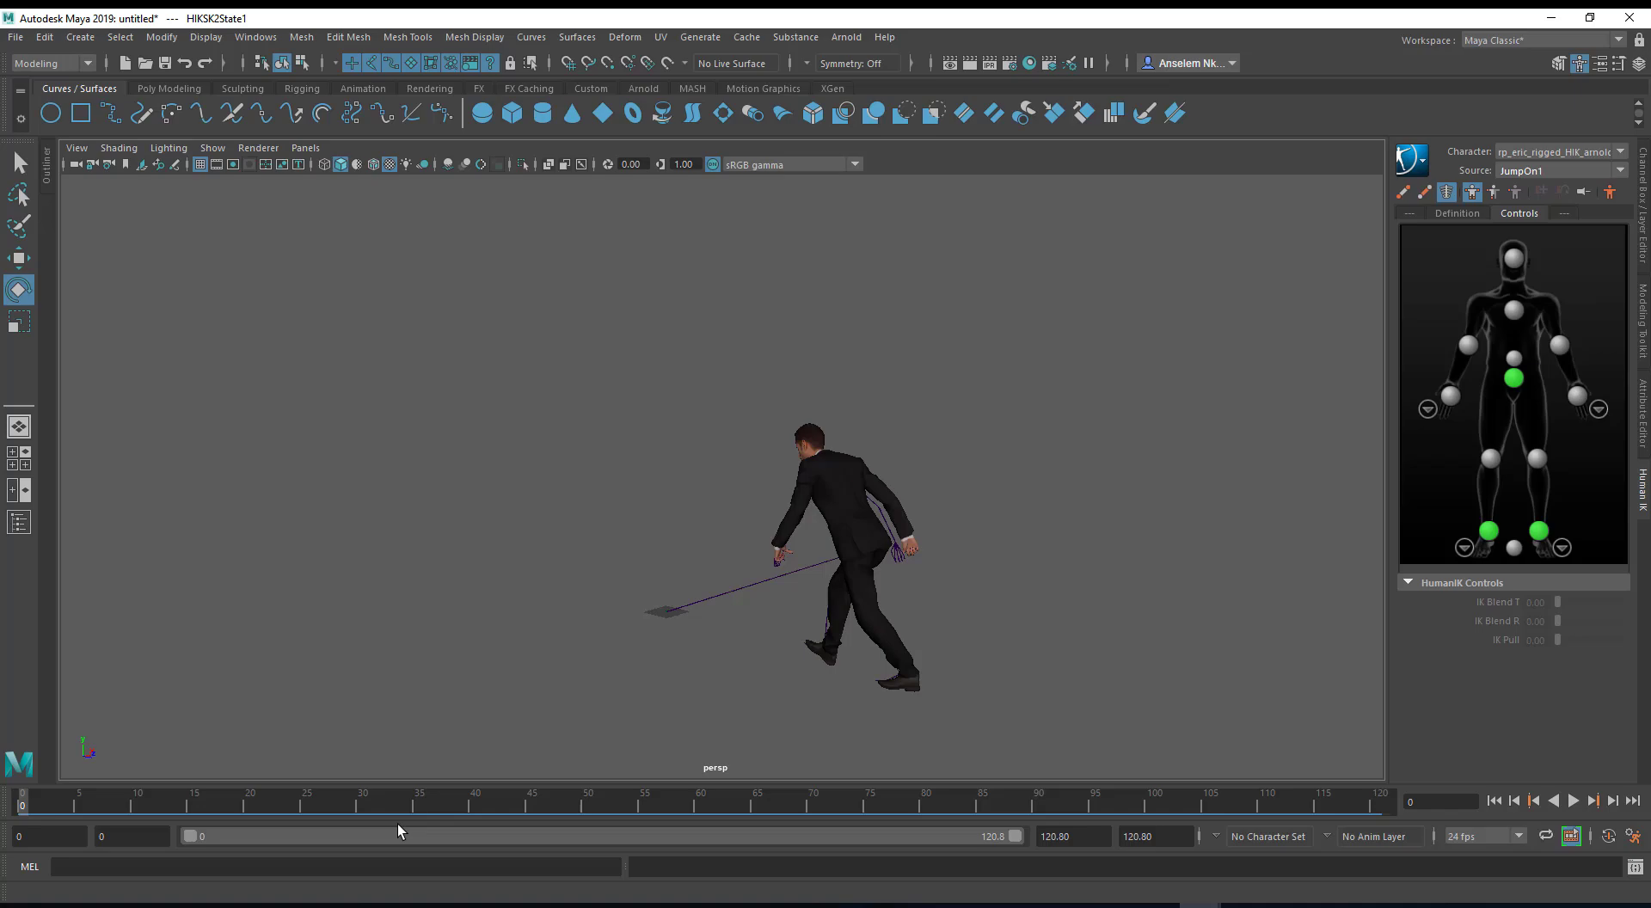
Play the retargeted jump animation on the businessman, stop it, and view the character from the side.
{"action": "left_click", "coordinate": [1573, 801]}
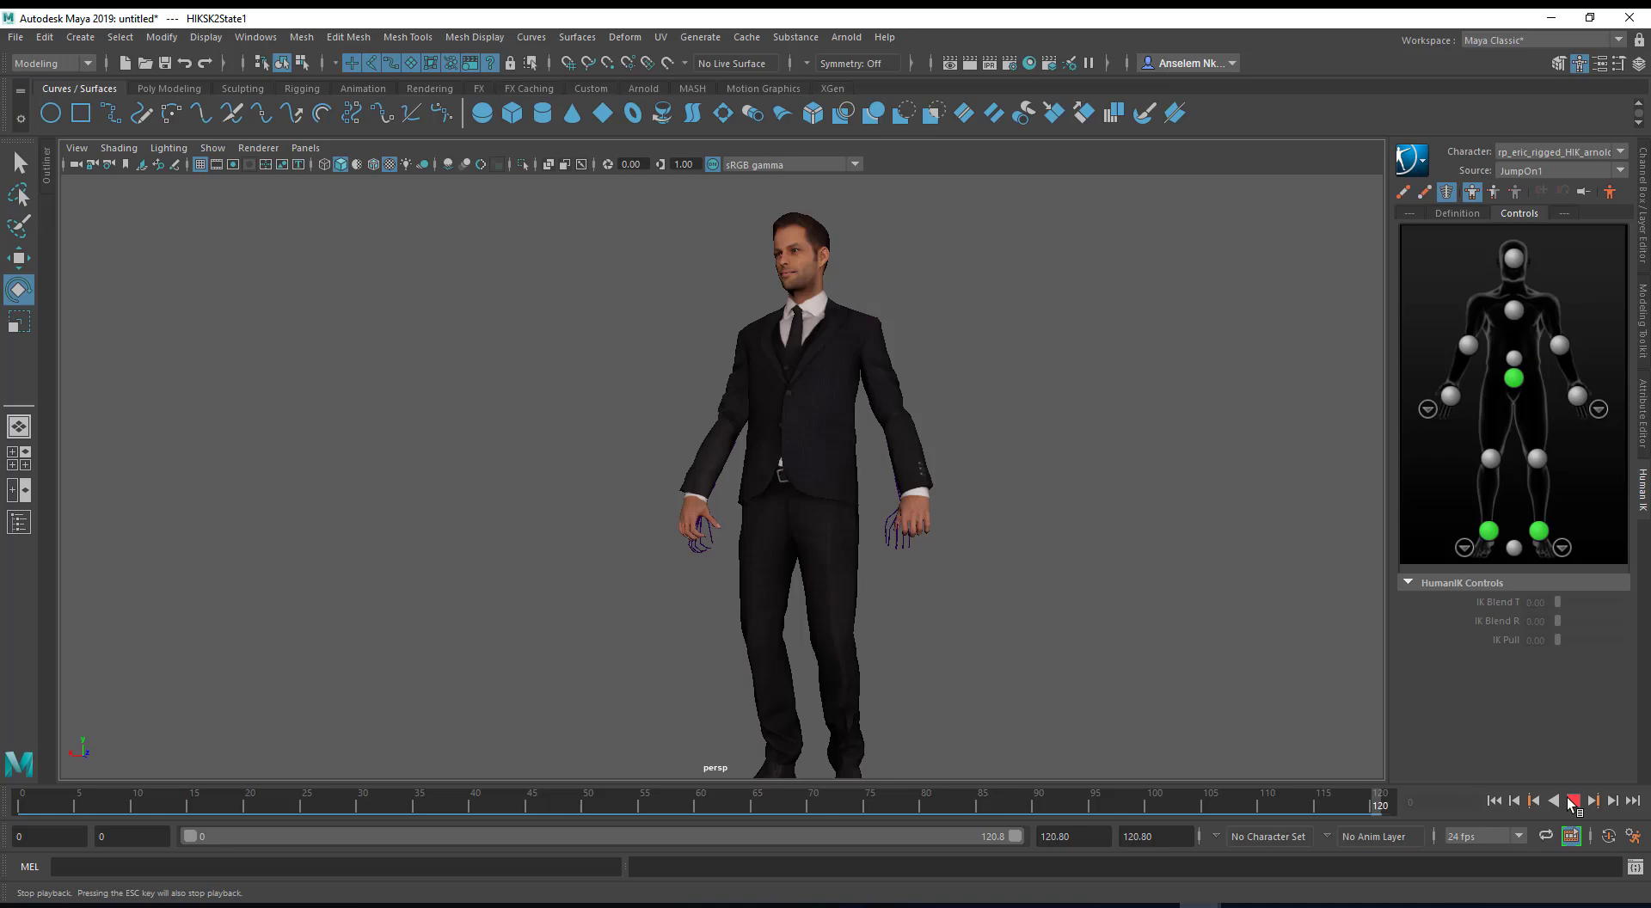
{"action": "left_click", "coordinate": [1574, 801]}
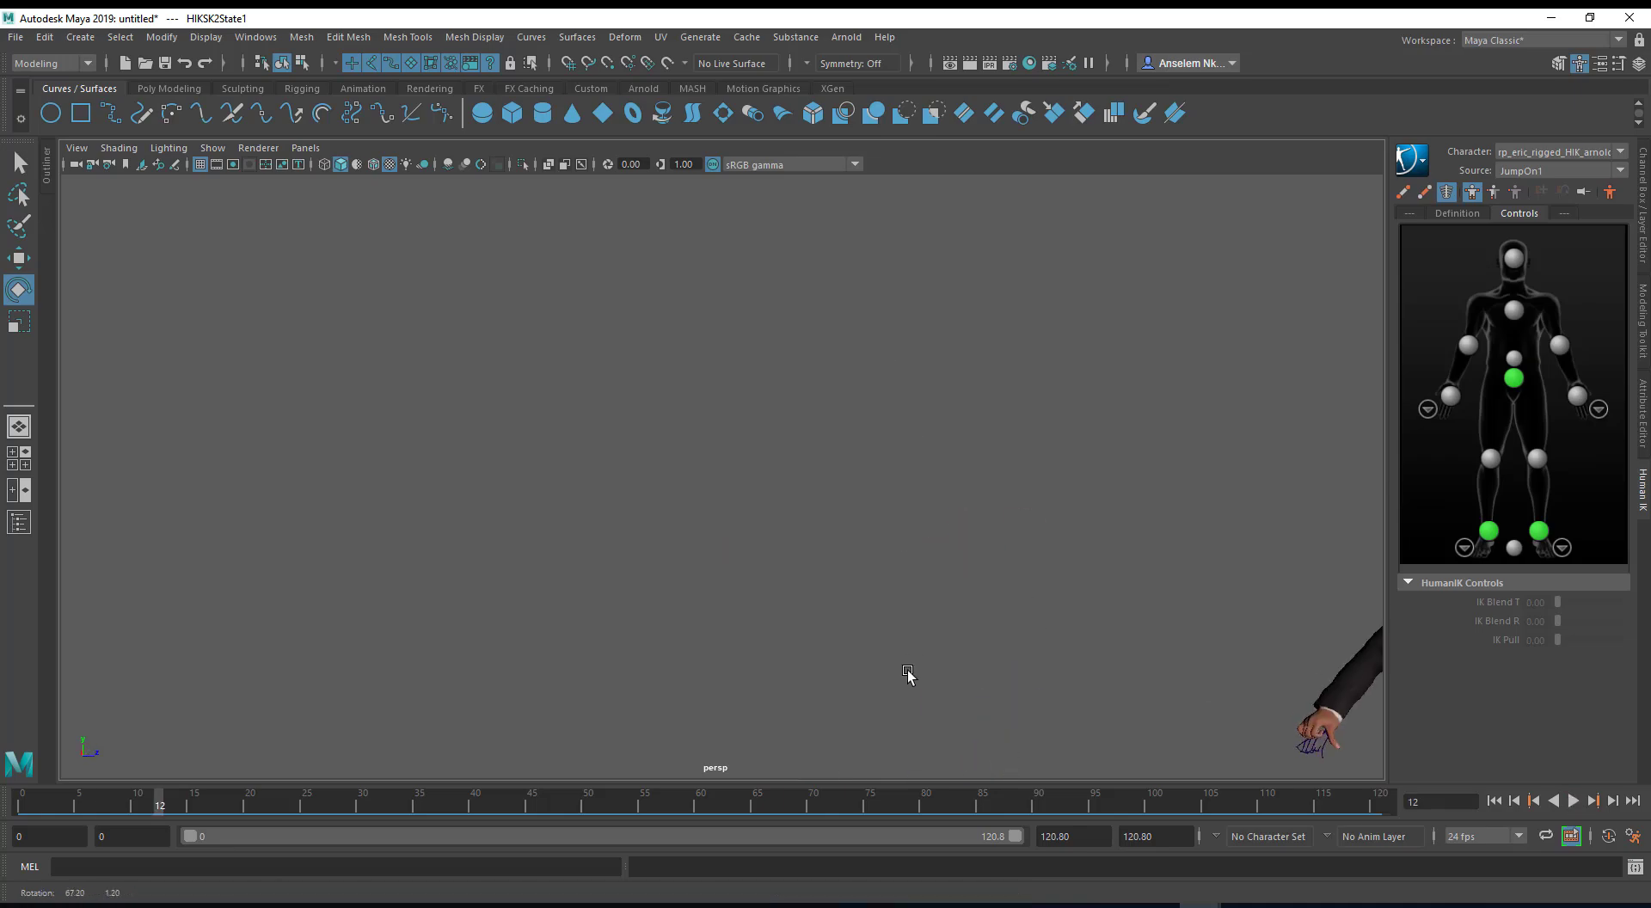
{"action": "left_click_drag", "start_coordinate": [908, 676], "coordinate": [745, 493], "text": "alt"}
At frame 80, create a polygon cube, scale it up, and move it under the crouching character's feet as a platform.
{"action": "left_click", "coordinate": [925, 800]}
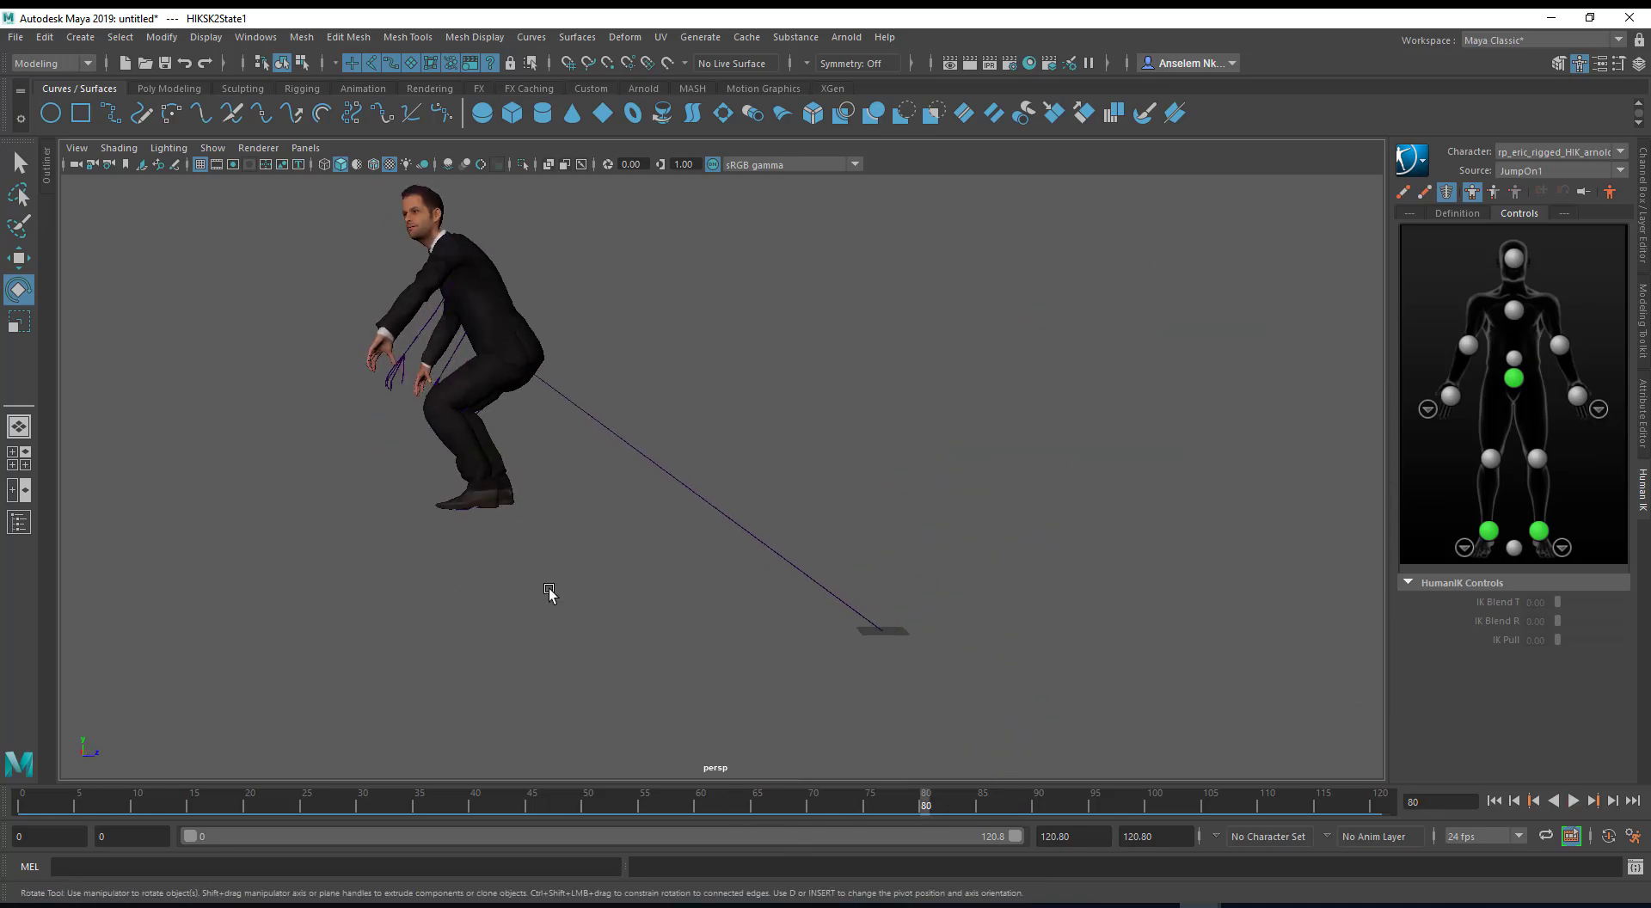
{"action": "right_click_drag", "start_coordinate": [943, 421], "coordinate": [947, 472], "text": "shift"}
{"action": "key", "text": "r"}
{"action": "left_click_drag", "start_coordinate": [884, 631], "coordinate": [587, 631]}
{"action": "key", "text": "w"}
{"action": "left_click_drag", "start_coordinate": [506, 557], "coordinate": [505, 521]}
{"action": "left_click_drag", "start_coordinate": [580, 596], "coordinate": [518, 595]}
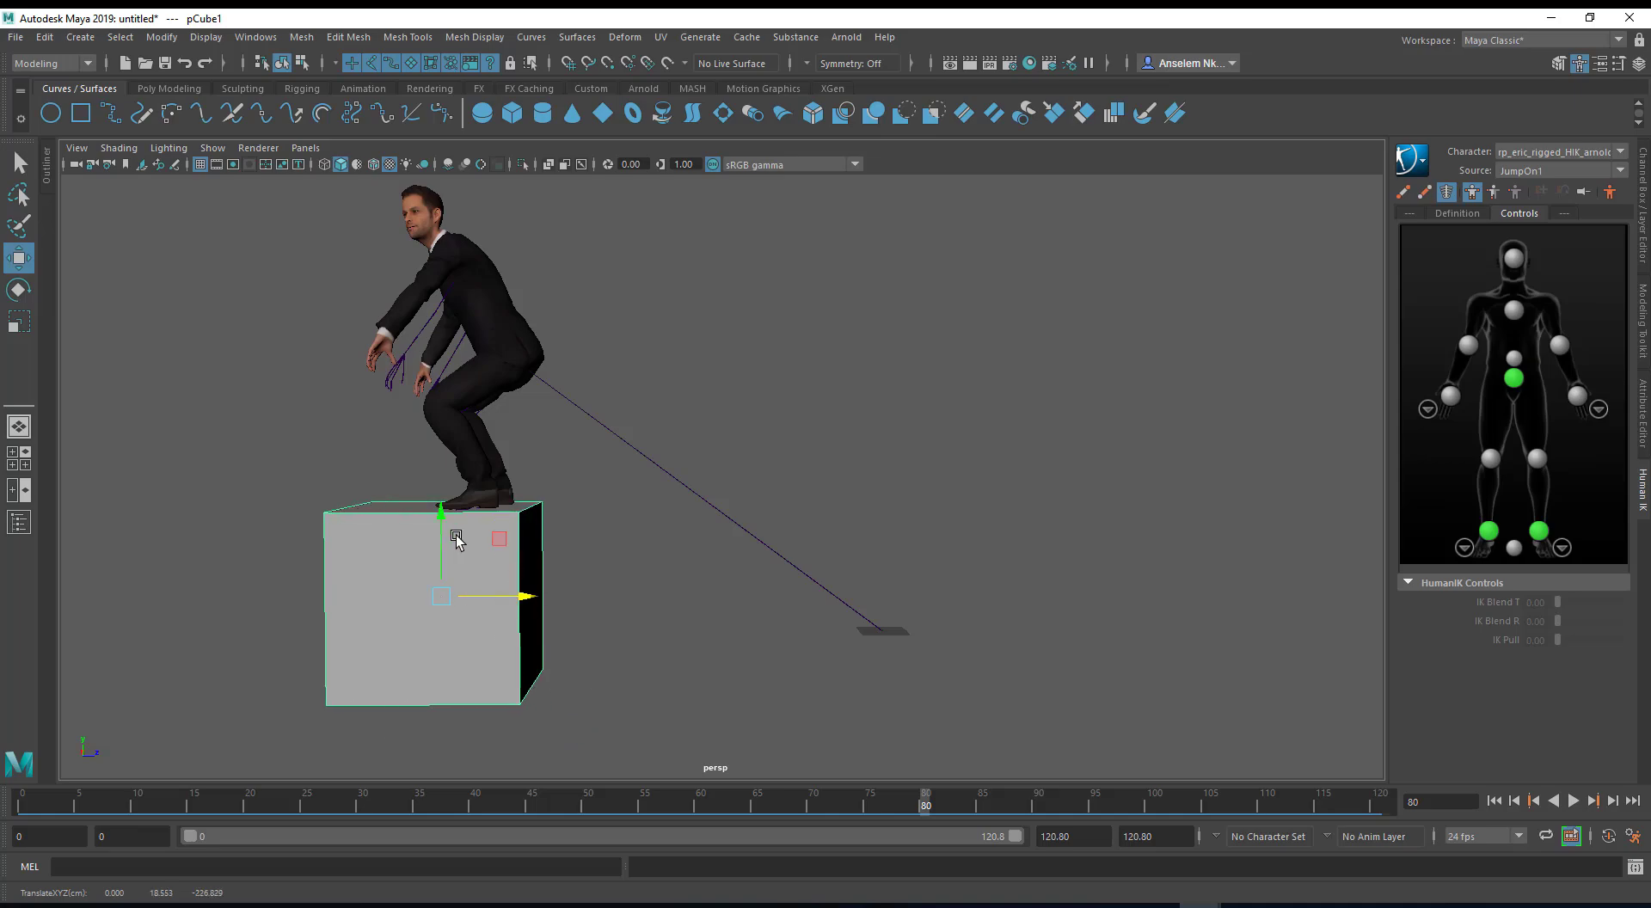
{"action": "left_click_drag", "start_coordinate": [442, 521], "coordinate": [442, 518]}
Turn on viewport shadows and ambient occlusion, and shift the cube sideways beneath the character's feet.
{"action": "left_click_drag", "start_coordinate": [480, 619], "coordinate": [595, 626], "text": "alt"}
{"action": "scroll", "coordinate": [595, 626], "scroll_direction": "up", "scroll_amount": 3}
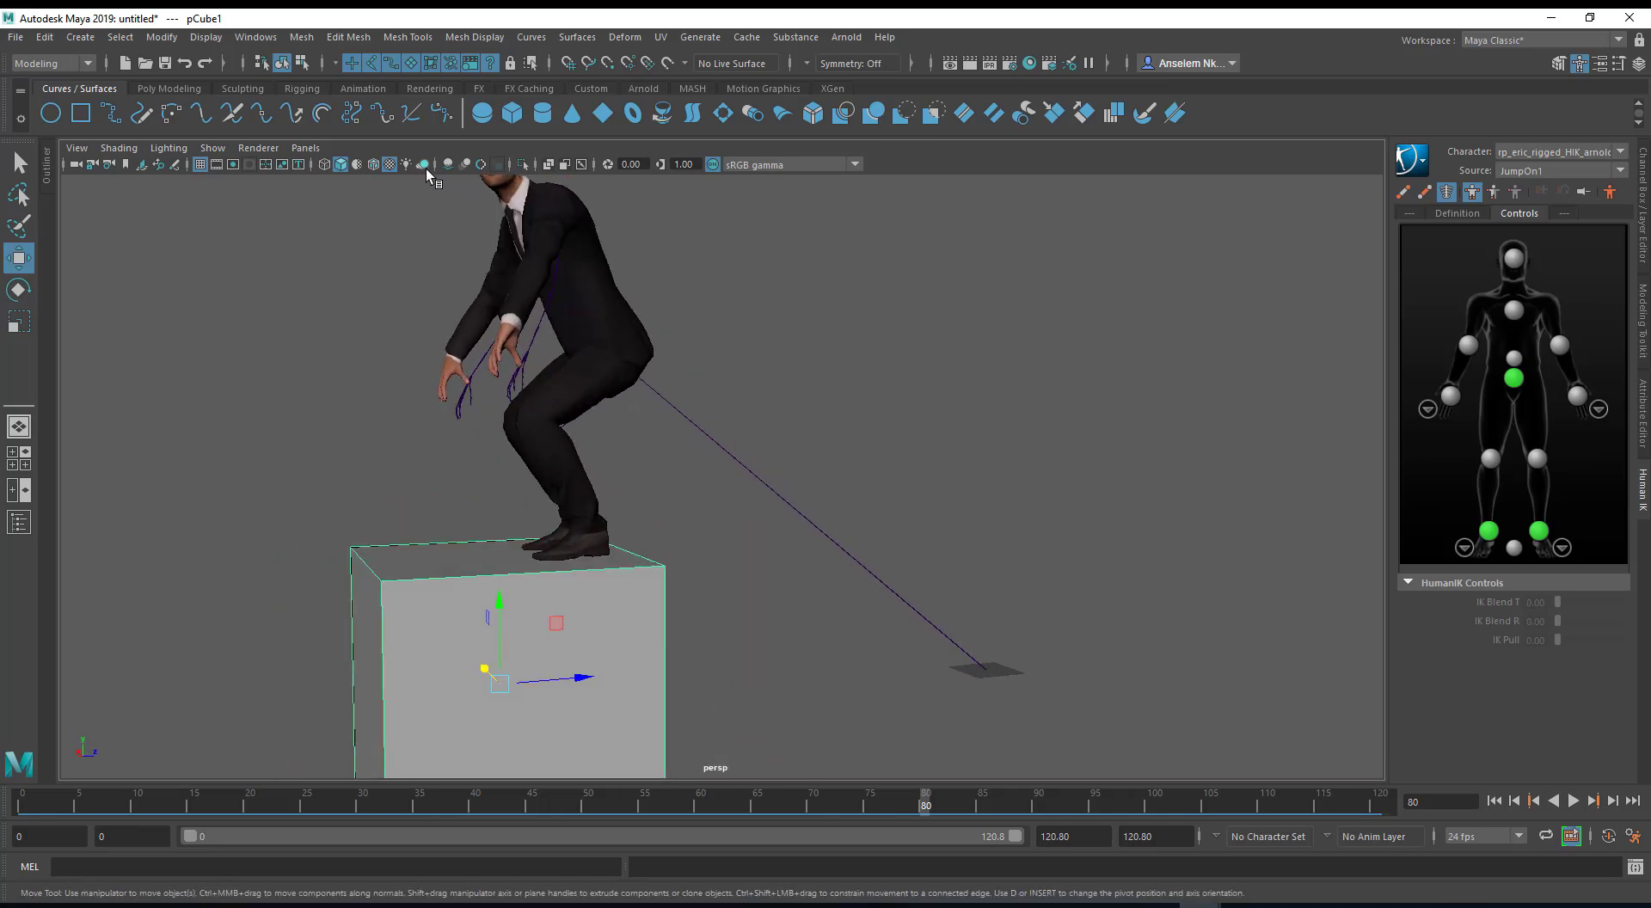
{"action": "left_click", "coordinate": [423, 164]}
{"action": "left_click", "coordinate": [448, 164]}
{"action": "scroll", "coordinate": [661, 576], "scroll_direction": "up", "scroll_amount": 1}
{"action": "middle_click_drag", "start_coordinate": [669, 654], "coordinate": [770, 588], "text": "alt"}
{"action": "left_click_drag", "start_coordinate": [643, 650], "coordinate": [672, 651]}
{"action": "middle_click_drag", "start_coordinate": [721, 432], "coordinate": [730, 595], "text": "alt"}
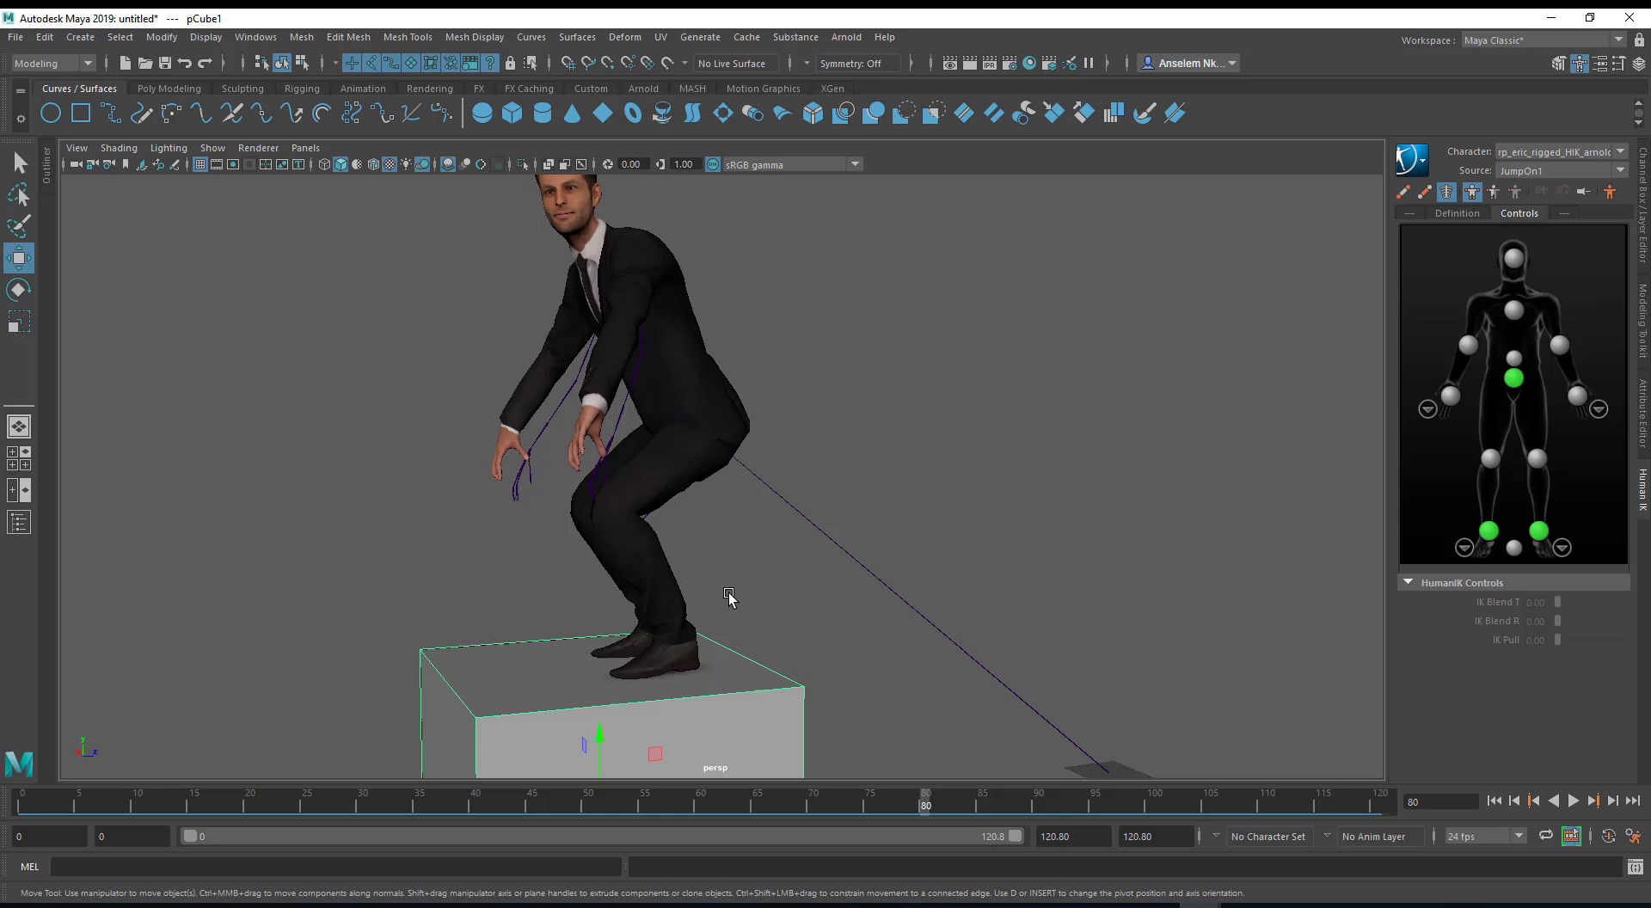
Nudge the cube at frame 36 so its edge meets the character's stepping foot, and play the jump to check the contact.
{"action": "scroll", "coordinate": [730, 595], "scroll_direction": "down", "scroll_amount": 1}
{"action": "scroll", "coordinate": [630, 456], "scroll_direction": "down", "scroll_amount": 3}
{"action": "left_click_drag", "start_coordinate": [101, 803], "coordinate": [435, 834]}
{"action": "left_click_drag", "start_coordinate": [697, 676], "coordinate": [680, 675]}
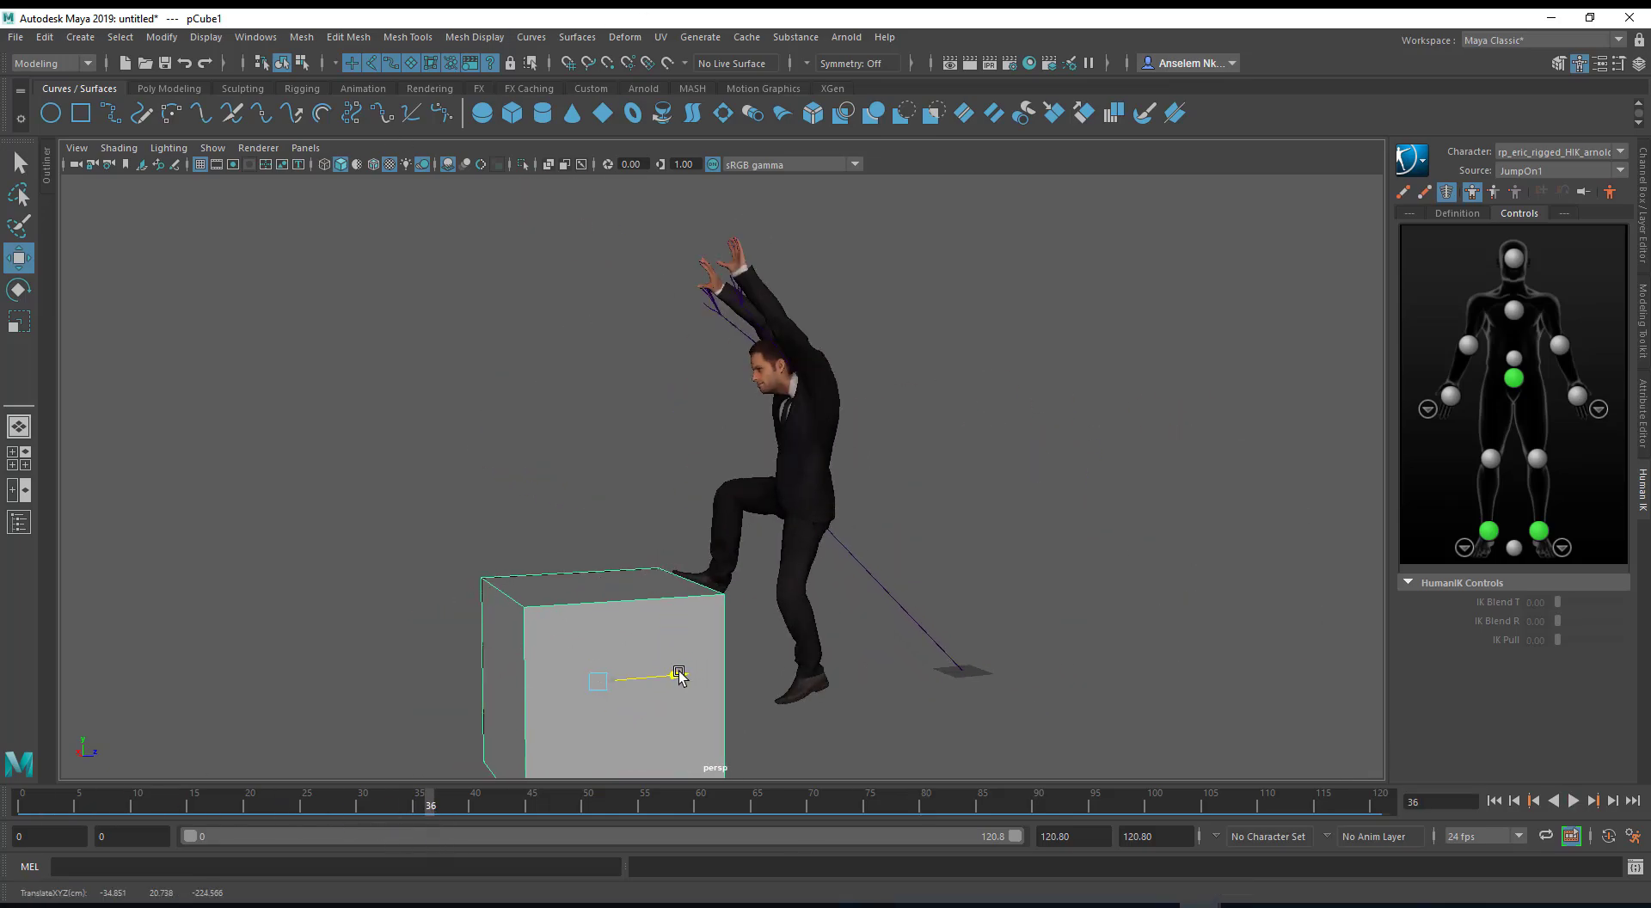
{"action": "left_click_drag", "start_coordinate": [452, 804], "coordinate": [1458, 777]}
{"action": "left_click", "coordinate": [1573, 802]}
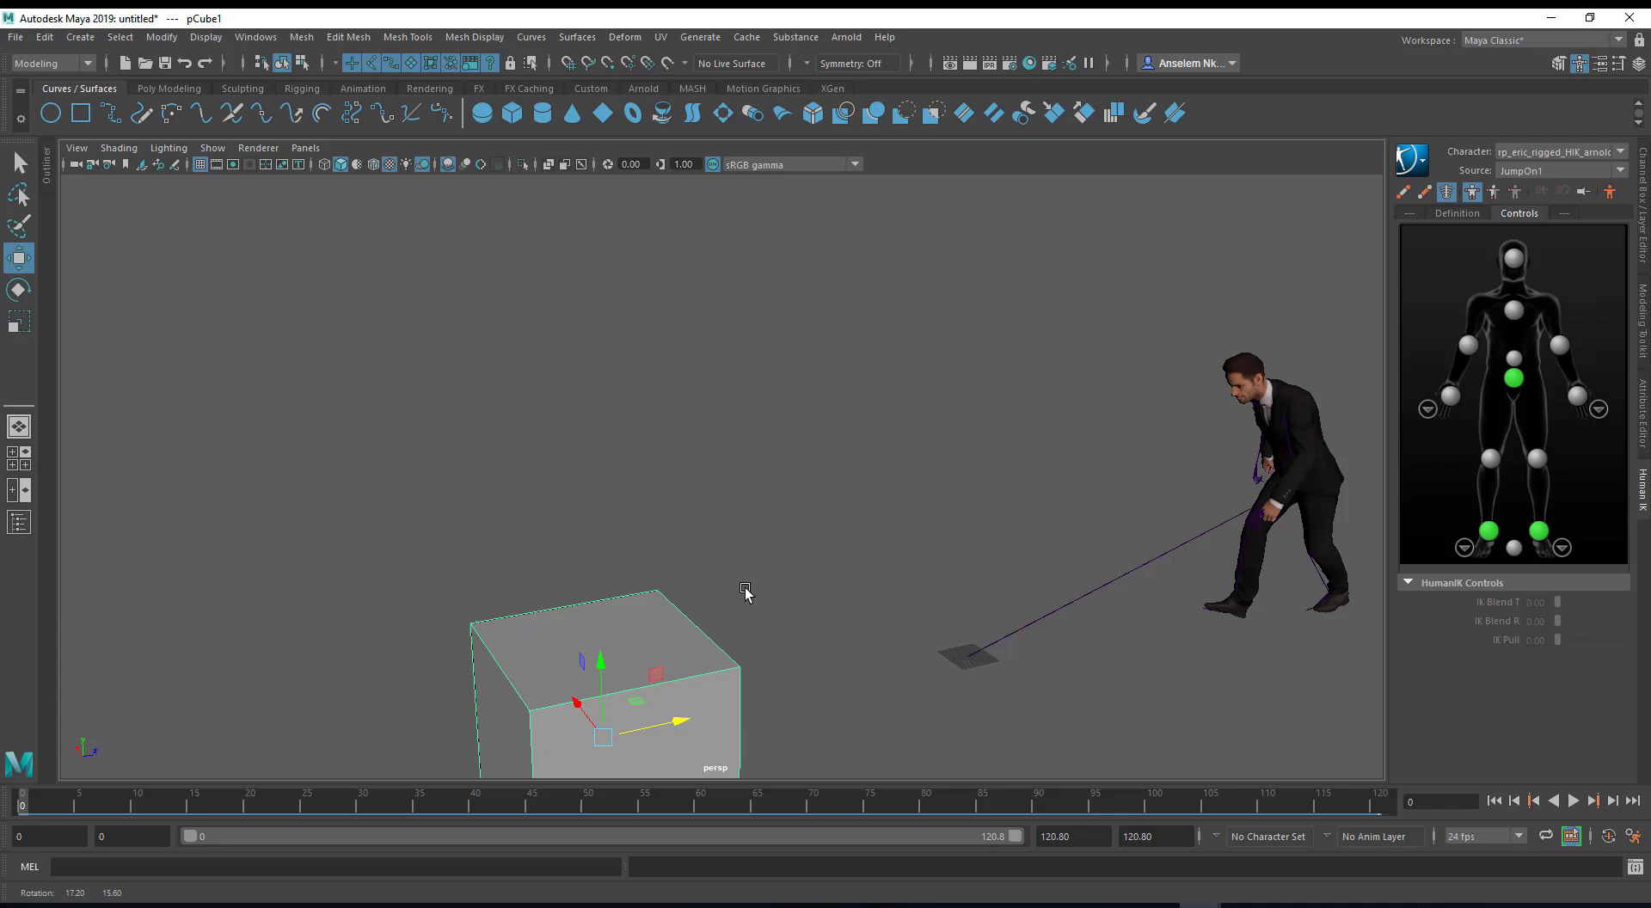